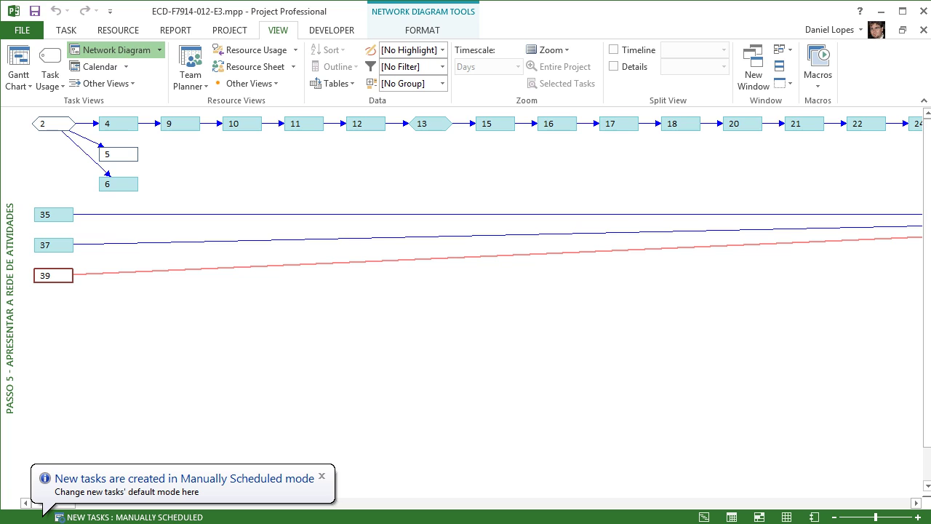
Dismiss the new-tasks notice and show the Passo 3 - Estrutura Analítica da Organização - ORG view.
{"action": "left_click", "coordinate": [321, 476]}
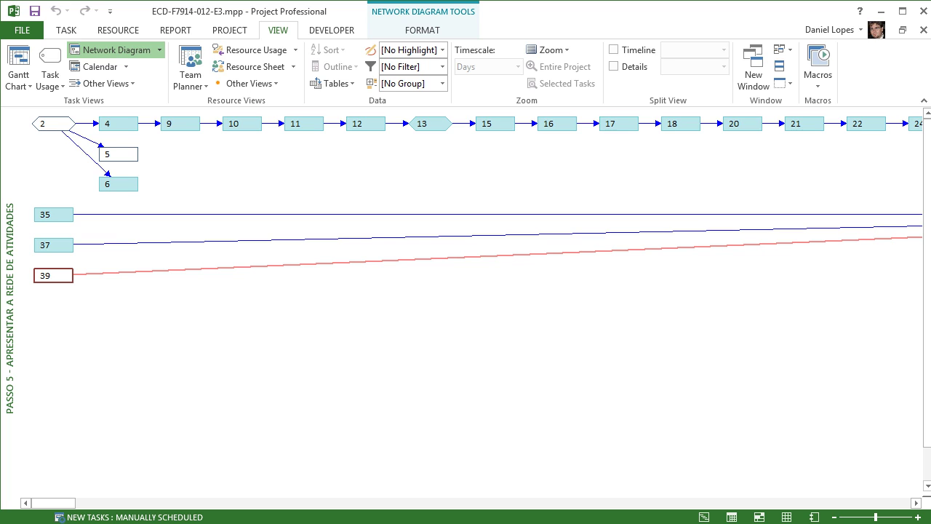
{"action": "right_click", "coordinate": [10, 308]}
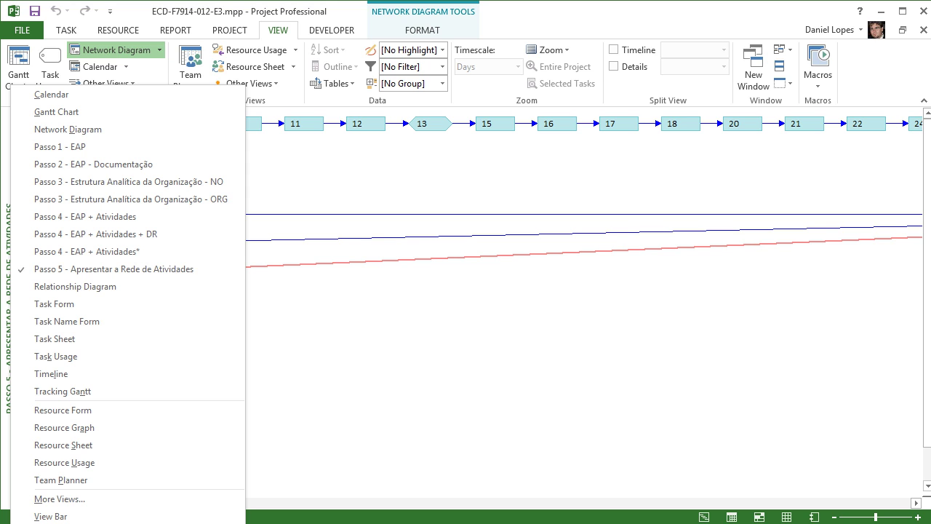
{"action": "left_click", "coordinate": [131, 198]}
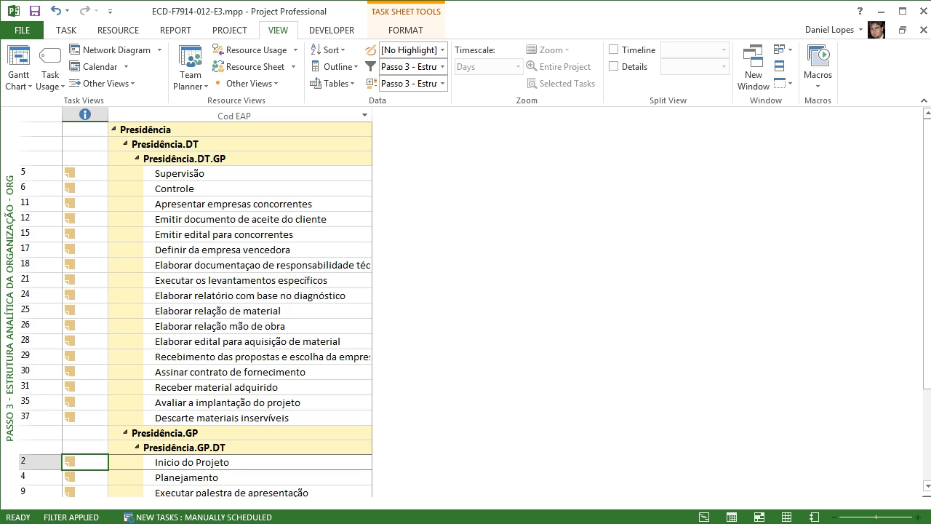
Show the Passo 4 - EAP + Atividades* view, enlarge its task sheet and select the task Emitir edital para concorrentes.
{"action": "left_click", "coordinate": [18, 86]}
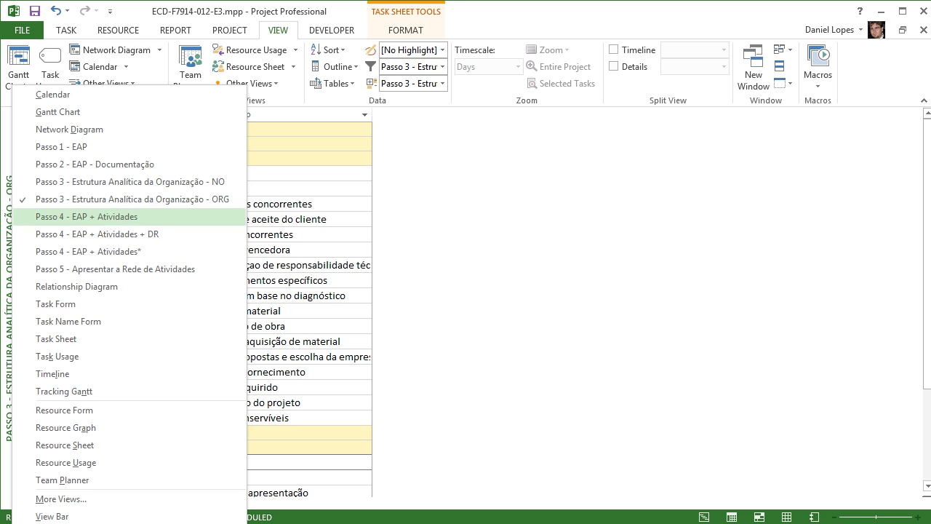
{"action": "left_click", "coordinate": [83, 216]}
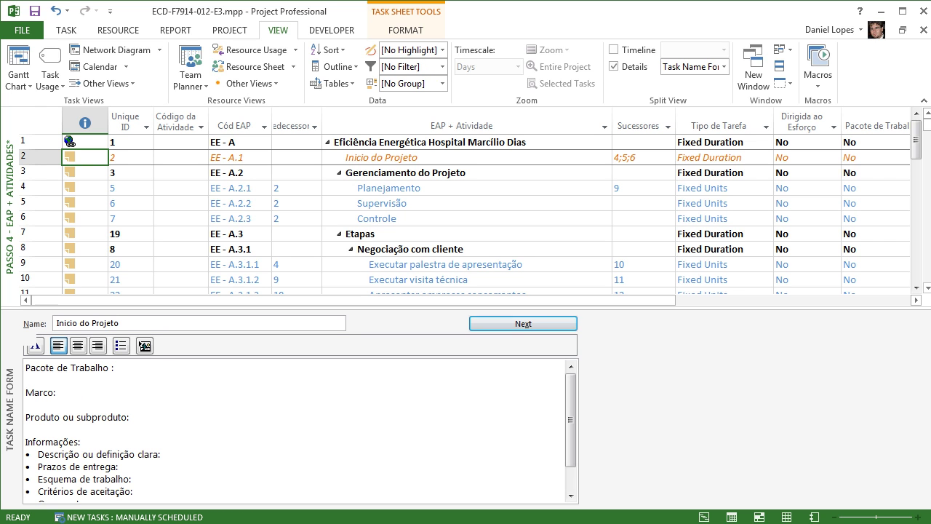
{"action": "left_click_drag", "start_coordinate": [46, 307], "coordinate": [46, 420]}
{"action": "left_click", "coordinate": [445, 264]}
{"action": "left_click", "coordinate": [438, 356]}
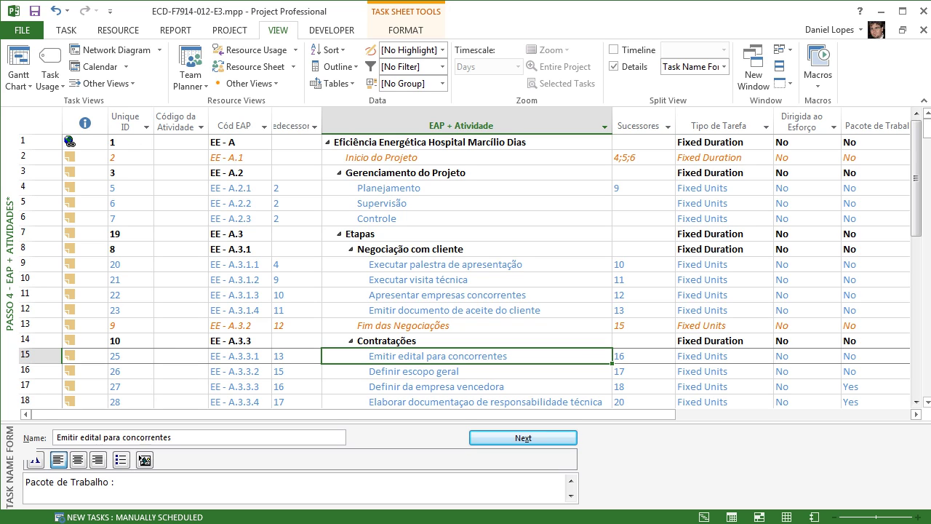
Examine the activities and their links from Emitir edital para concorrentes down to Elaborar relação de material.
{"action": "key", "text": "Down"}
{"action": "key", "text": "Down"}
{"action": "key", "text": "Down"}
{"action": "key", "text": "Down"}
{"action": "key", "text": "Down"}
{"action": "key", "text": "Down"}
{"action": "key", "text": "Down"}
{"action": "key", "text": "Down"}
{"action": "key", "text": "Down"}
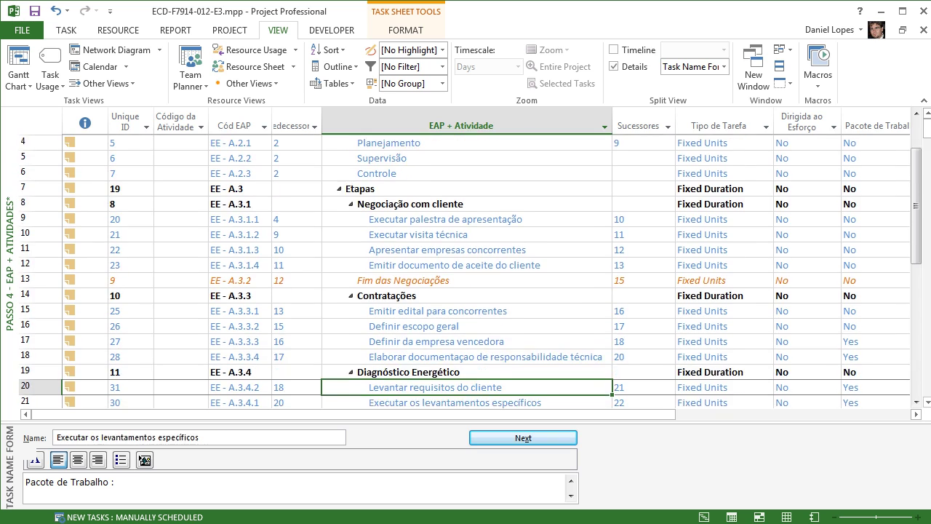
{"action": "key", "text": "Return"}
{"action": "key", "text": "Return"}
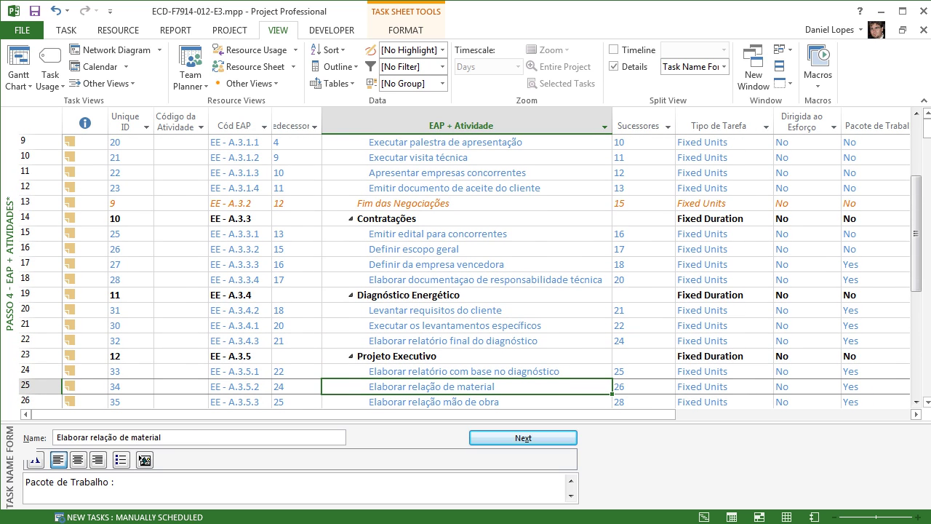
Show the activity network from its start in the Passo 5 - Apresentar a Rede de Atividades view.
{"action": "left_click", "coordinate": [102, 83]}
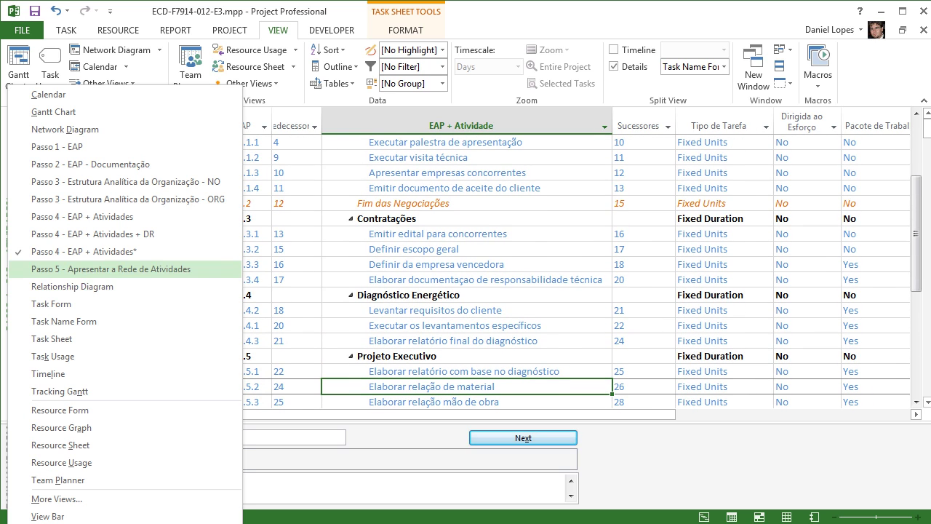
{"action": "left_click", "coordinate": [109, 269]}
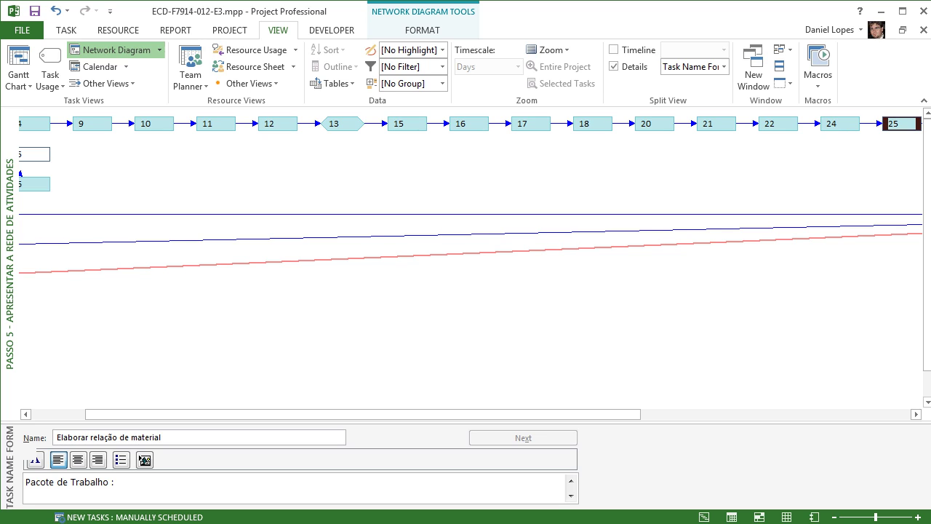
{"action": "left_click_drag", "start_coordinate": [327, 415], "coordinate": [269, 415]}
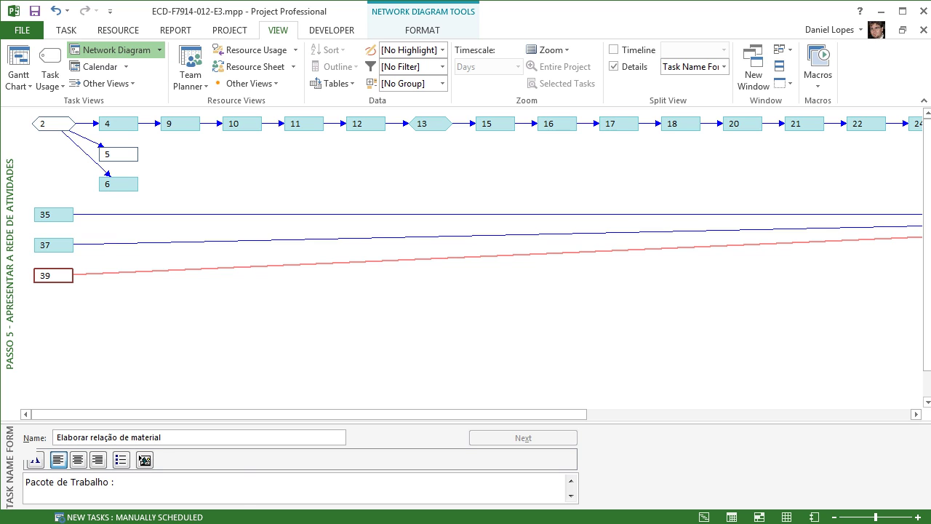
Return to the Passo 3 - Estrutura Analítica da Organização - ORG view and remove the Task Name Form split.
{"action": "right_click", "coordinate": [8, 331]}
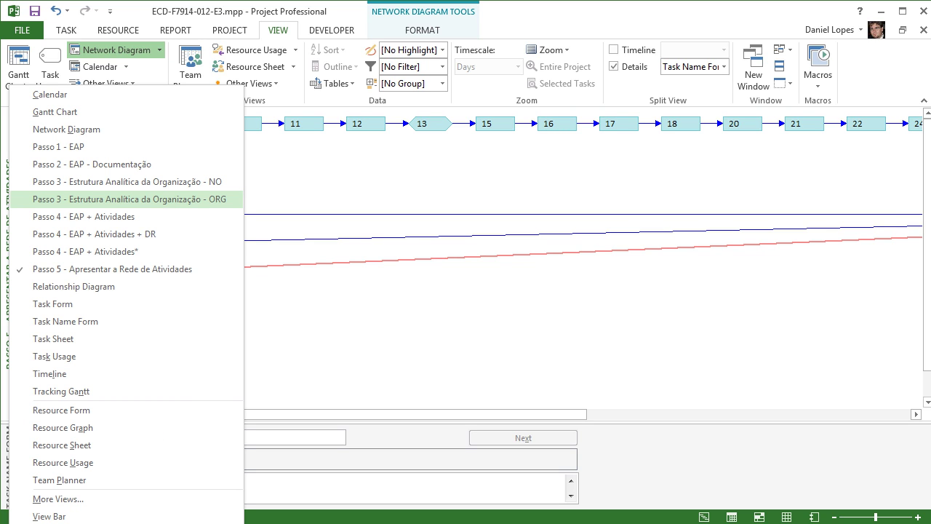
{"action": "left_click", "coordinate": [109, 198]}
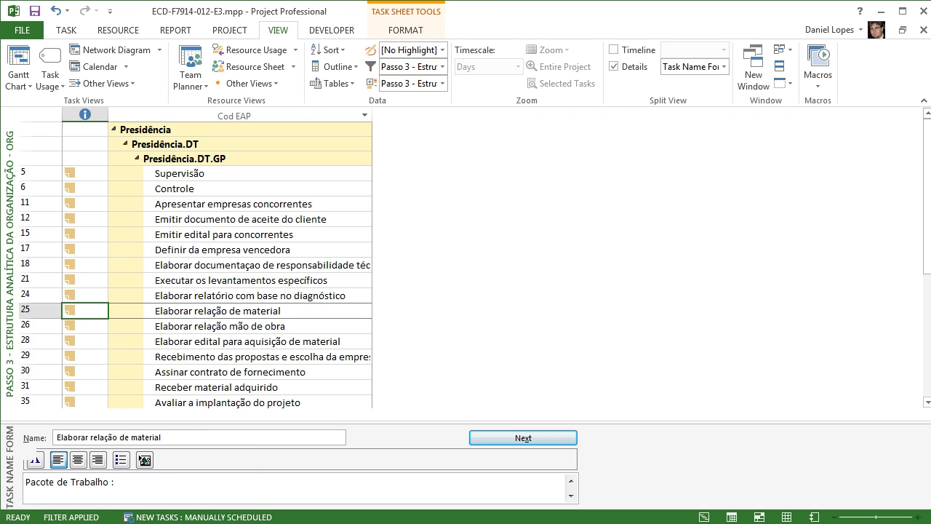
{"action": "double_click", "coordinate": [523, 423]}
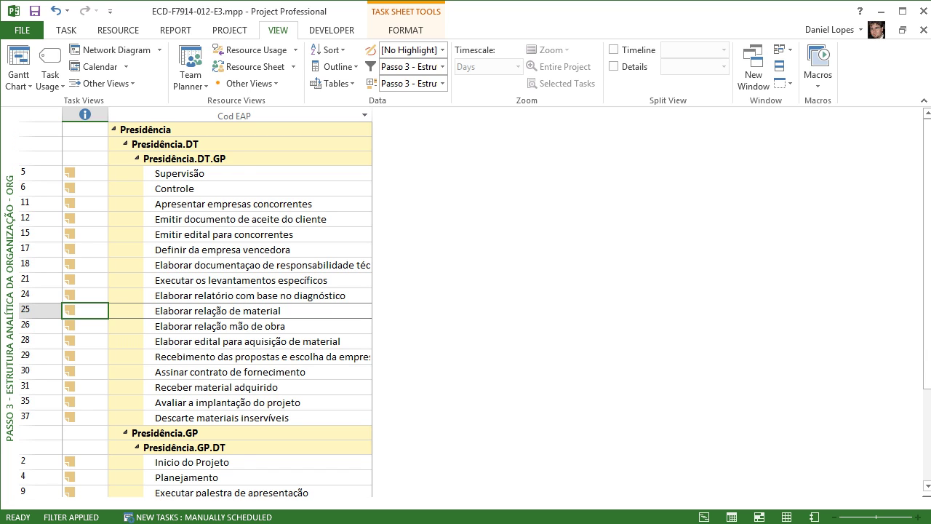
View the Passo 3 - Estrutura Analítica da Organização - NO grouping, followed by the Passo 1 - EAP view.
{"action": "right_click", "coordinate": [9, 226]}
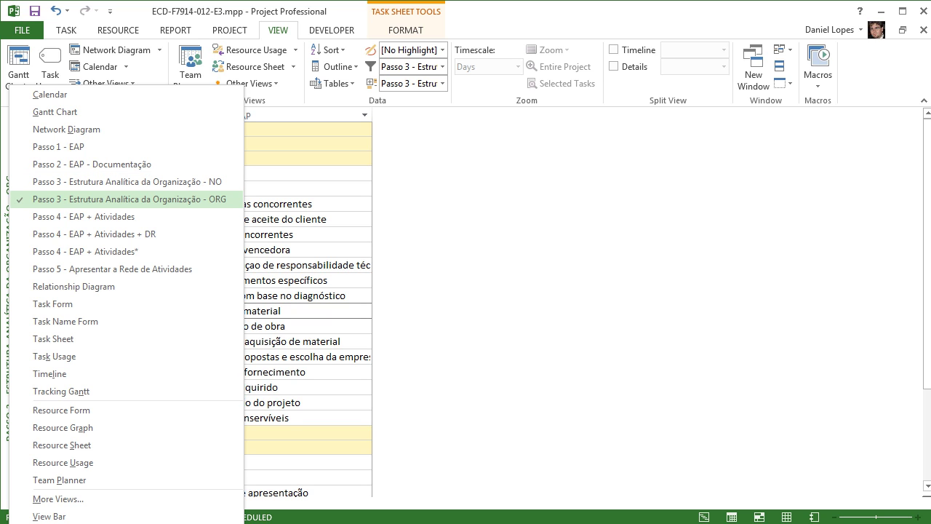
{"action": "left_click", "coordinate": [127, 181]}
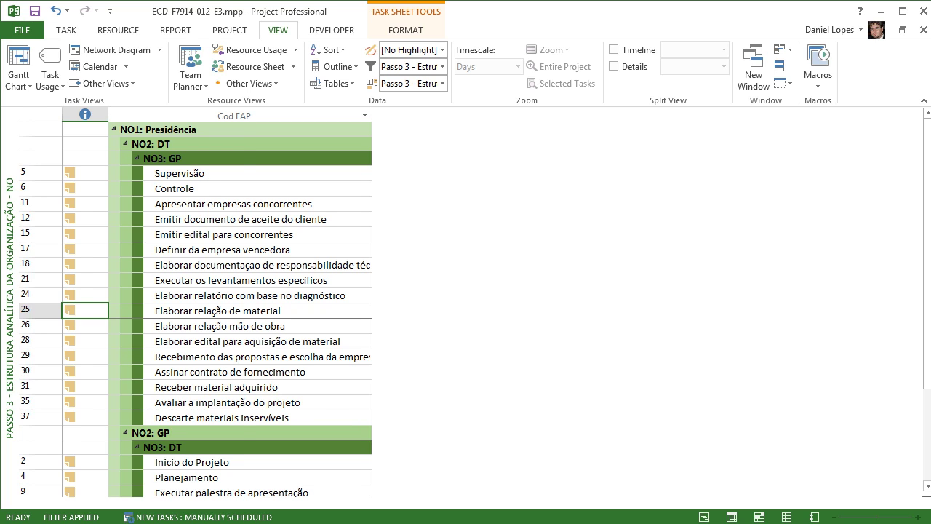
{"action": "left_click", "coordinate": [19, 80]}
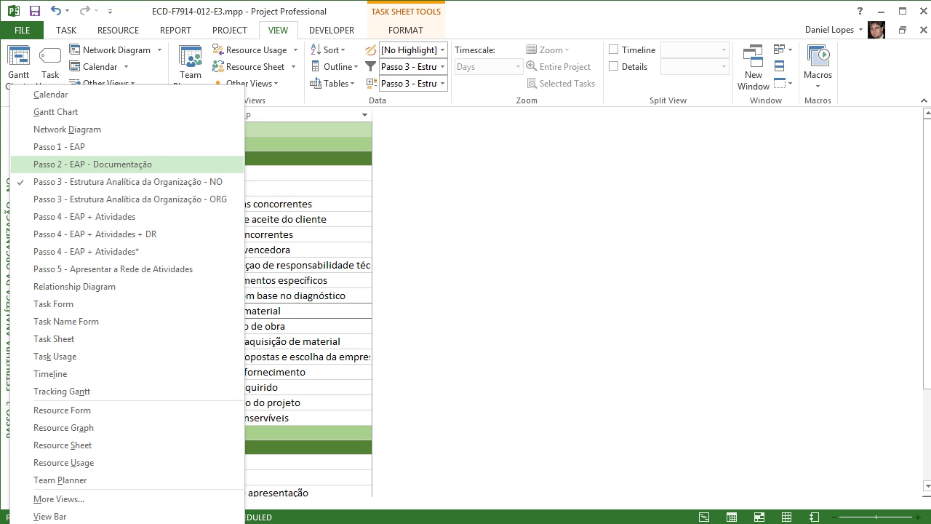
{"action": "left_click", "coordinate": [65, 146]}
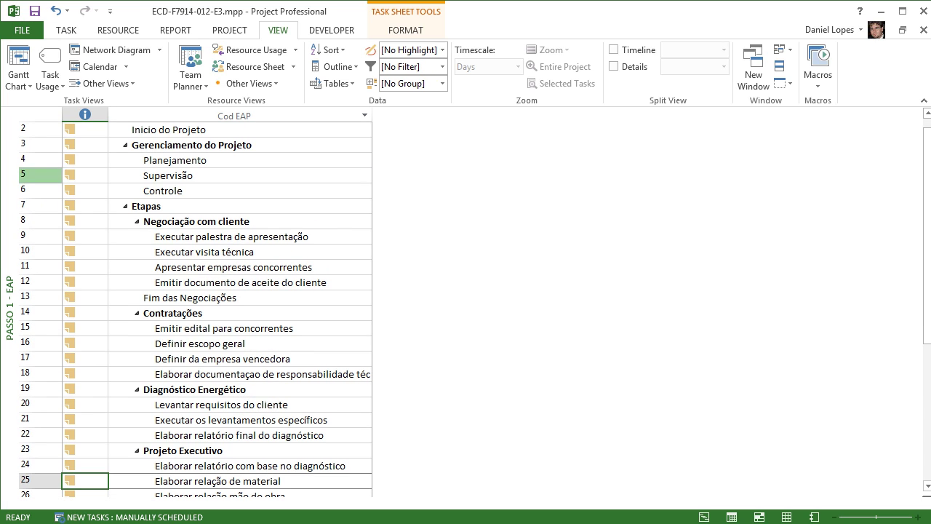
Show the Passo 2 - EAP - Documentação view from its first task row.
{"action": "left_click", "coordinate": [19, 86]}
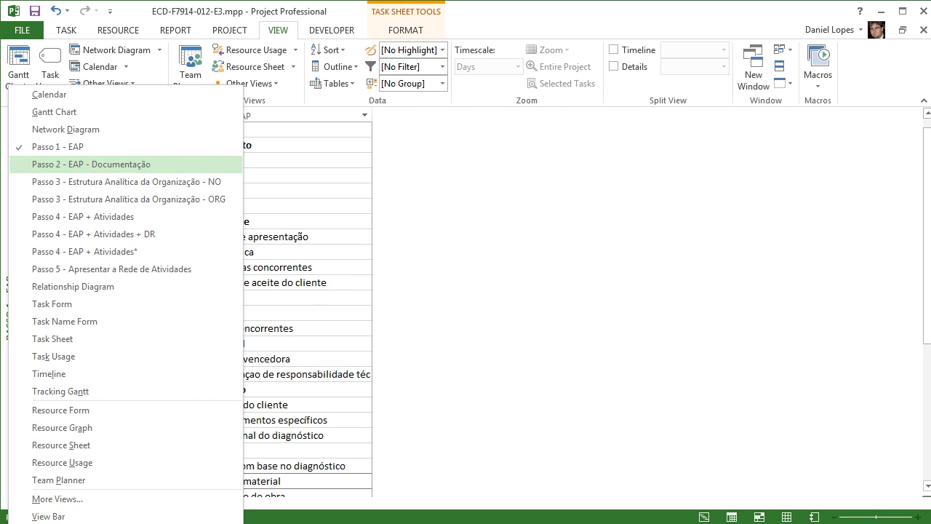
{"action": "left_click", "coordinate": [66, 165]}
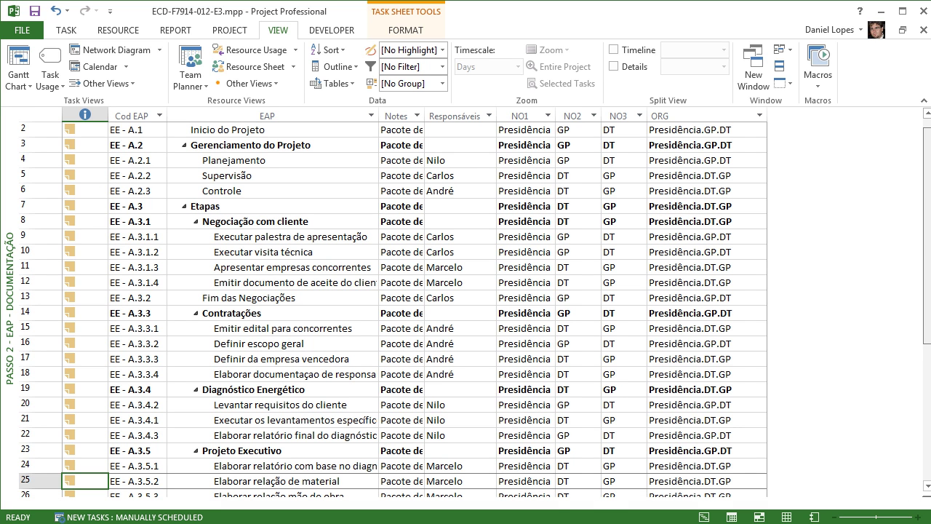
{"action": "left_click_drag", "start_coordinate": [927, 236], "coordinate": [928, 226]}
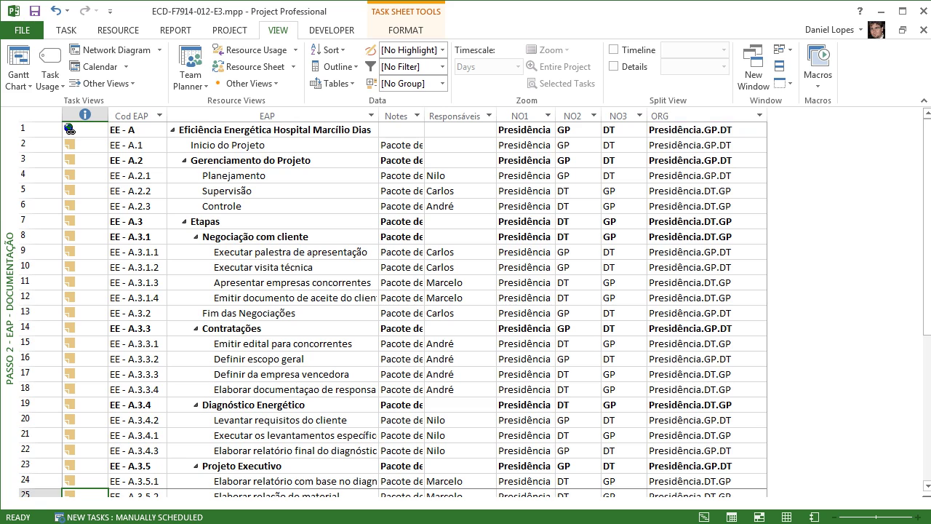
Examine the levels of the ORG code hierarchy offered for the project's first row, EE - A.
{"action": "left_click", "coordinate": [717, 129]}
{"action": "left_click", "coordinate": [760, 130]}
{"action": "key", "text": "alt+Down"}
{"action": "key", "text": "Down"}
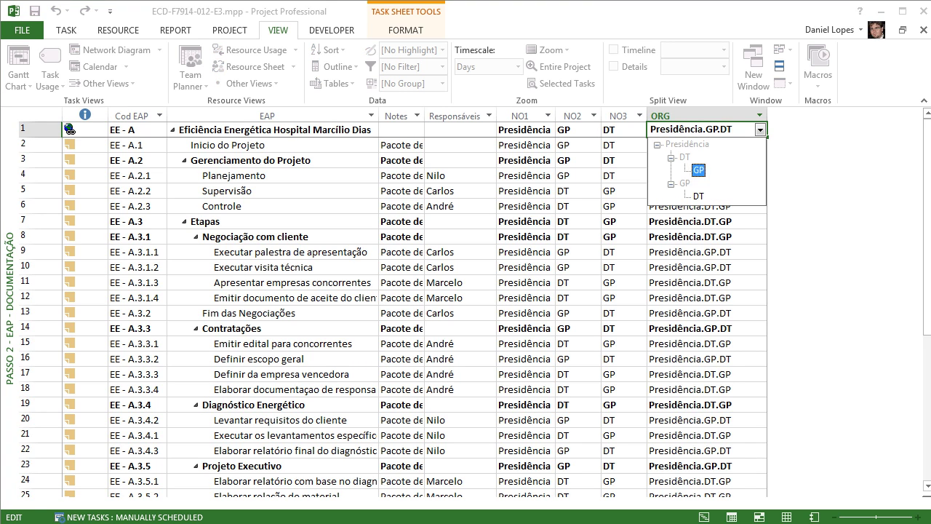
{"action": "key", "text": "Down"}
{"action": "key", "text": "Up"}
{"action": "key", "text": "Up"}
{"action": "key", "text": "Up"}
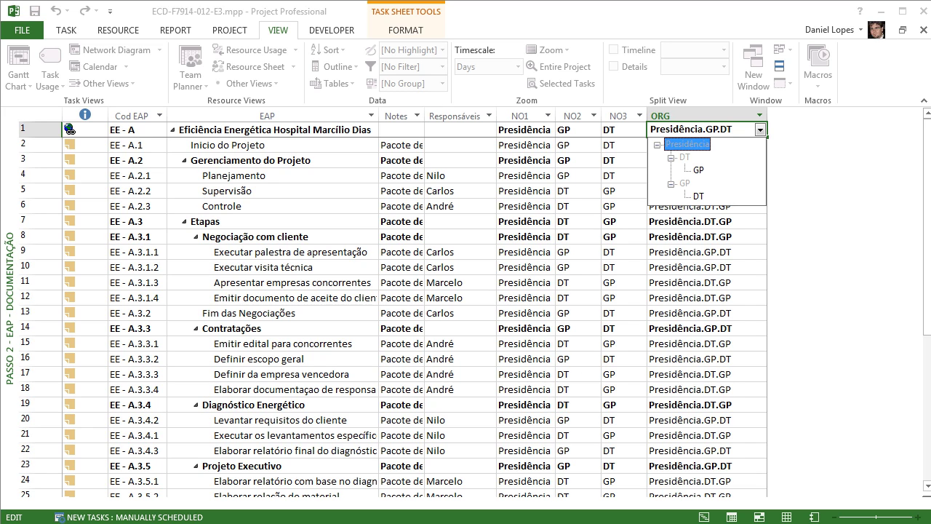
{"action": "key", "text": "Down"}
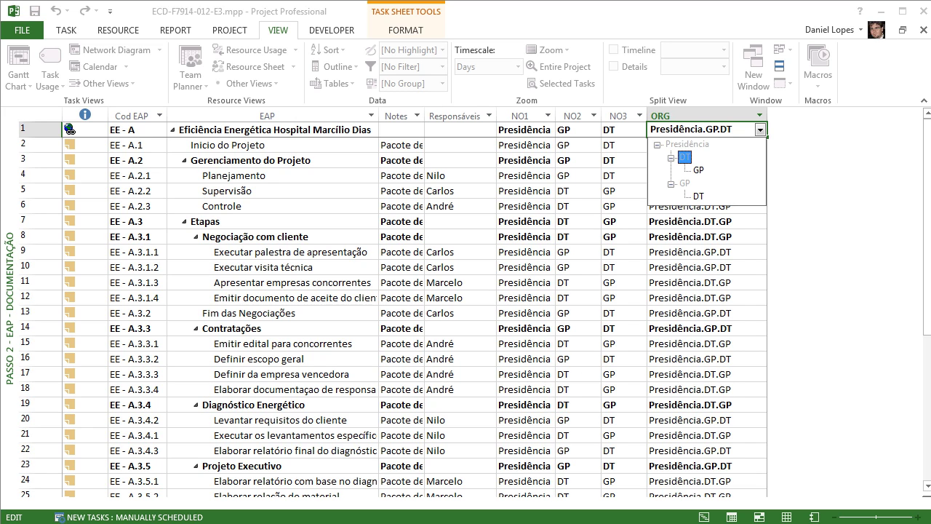
{"action": "key", "text": "Down"}
{"action": "key", "text": "Up"}
{"action": "key", "text": "Up"}
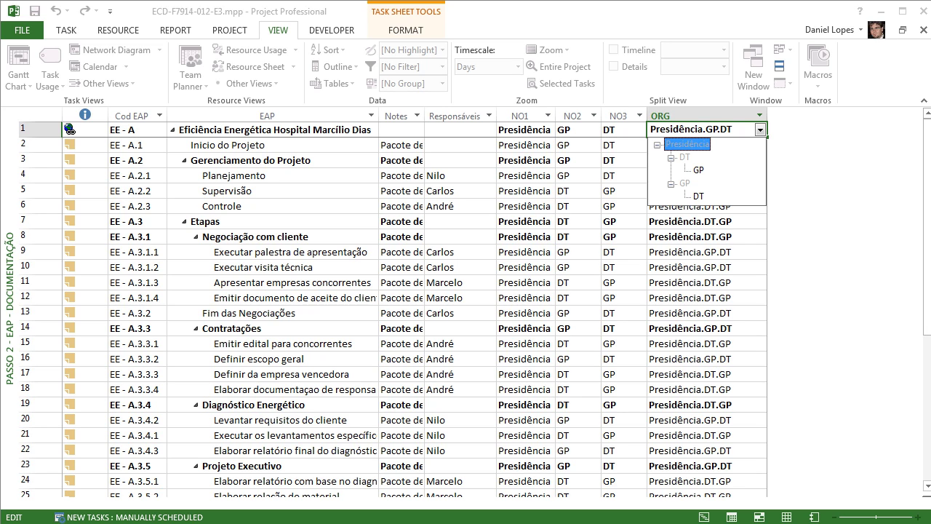
{"action": "key", "text": "Down"}
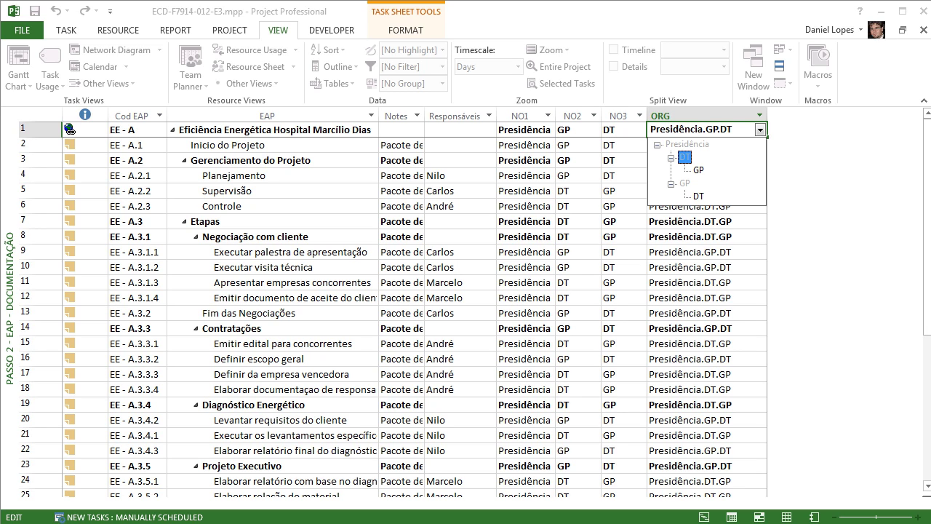
{"action": "key", "text": "Down"}
{"action": "key", "text": "Up"}
{"action": "key", "text": "Up"}
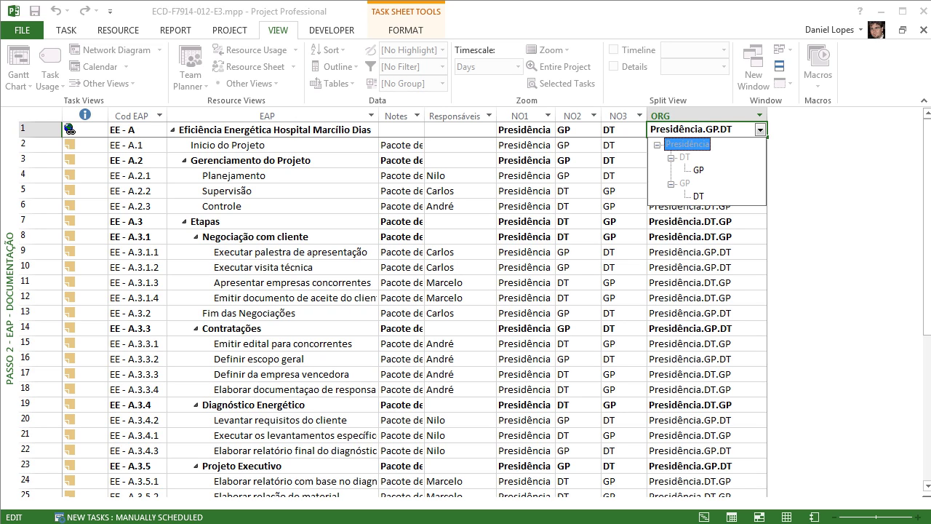
Set the ORG code of the EE - A row to Presidência.DT.GP, change it to Presidência.GP.DT and reopen its choices.
{"action": "key", "text": "Down"}
{"action": "key", "text": "Down"}
{"action": "key", "text": "Return"}
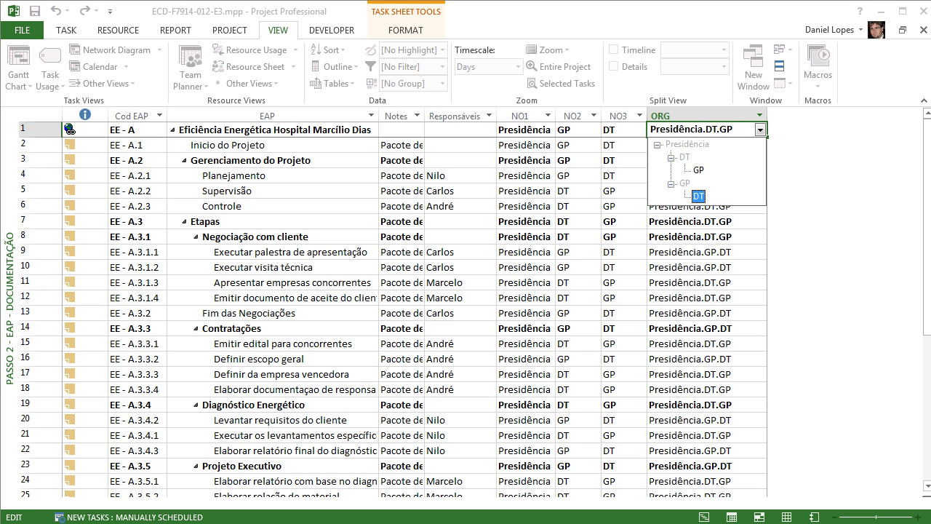
{"action": "key", "text": "Return"}
{"action": "left_click", "coordinate": [760, 130]}
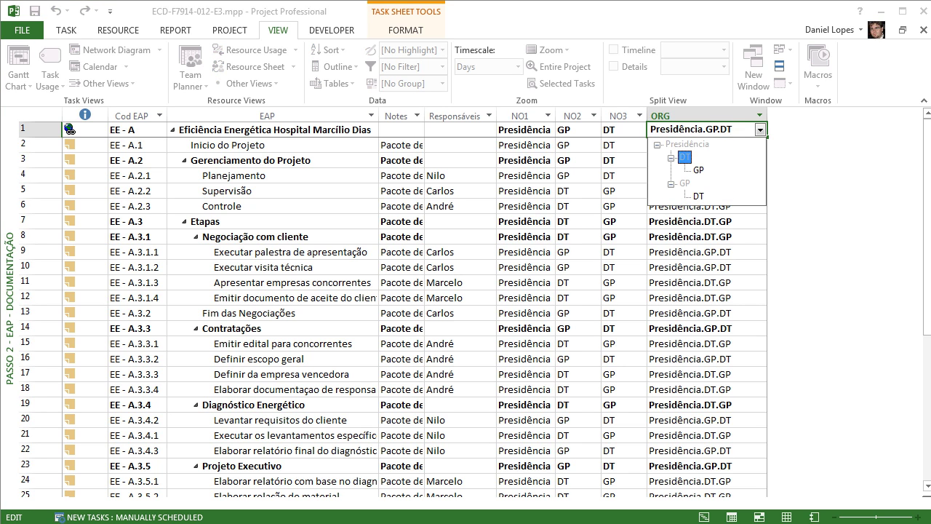
Inspect the DT branch of the ORG hierarchy by collapsing and expanding it repeatedly.
{"action": "key", "text": "Down"}
{"action": "key", "text": "Down"}
{"action": "key", "text": "Down"}
{"action": "key", "text": "Up"}
{"action": "key", "text": "Up"}
{"action": "key", "text": "Left"}
{"action": "key", "text": "Right"}
{"action": "key", "text": "Left"}
{"action": "key", "text": "Right"}
{"action": "key", "text": "Left"}
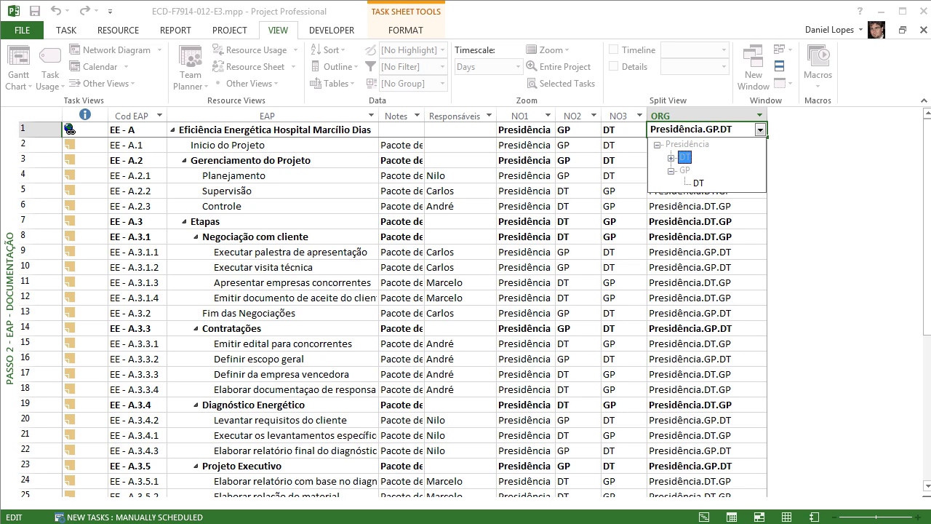
{"action": "key", "text": "Right"}
{"action": "key", "text": "Up"}
{"action": "key", "text": "Down"}
{"action": "key", "text": "Down"}
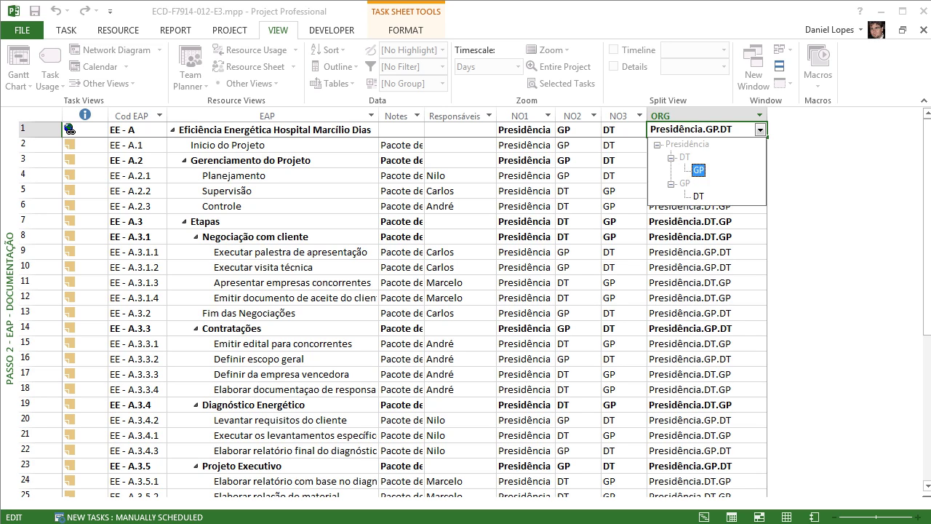
Choose DT under GP as the ORG code of the EE - A row and select Planejamento's ORG cell.
{"action": "key", "text": "Down"}
{"action": "key", "text": "Down"}
{"action": "key", "text": "Home"}
{"action": "key", "text": "Down"}
{"action": "key", "text": "Down"}
{"action": "key", "text": "Down"}
{"action": "key", "text": "Down"}
{"action": "key", "text": "Home"}
{"action": "key", "text": "End"}
{"action": "key", "text": "Home"}
{"action": "key", "text": "Down"}
{"action": "key", "text": "Down"}
{"action": "key", "text": "Down"}
{"action": "key", "text": "Home"}
{"action": "key", "text": "Down"}
{"action": "key", "text": "Down"}
{"action": "key", "text": "Down"}
{"action": "left_click", "coordinate": [698, 196]}
{"action": "left_click", "coordinate": [698, 175]}
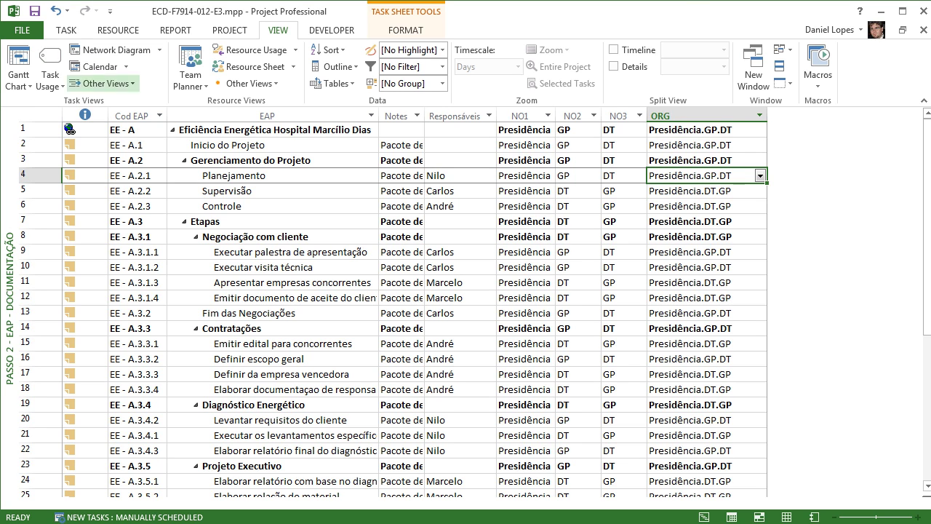
Undo the recent ORG code changes and show the Passo 2 - EAP - Documentação view again.
{"action": "left_click", "coordinate": [56, 11]}
{"action": "left_click", "coordinate": [56, 10]}
{"action": "left_click", "coordinate": [56, 11]}
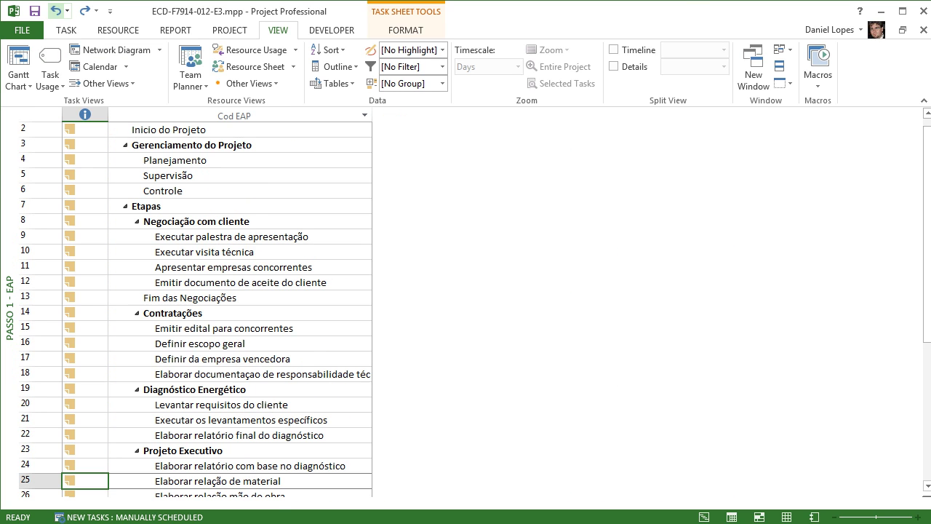
{"action": "right_click", "coordinate": [9, 167]}
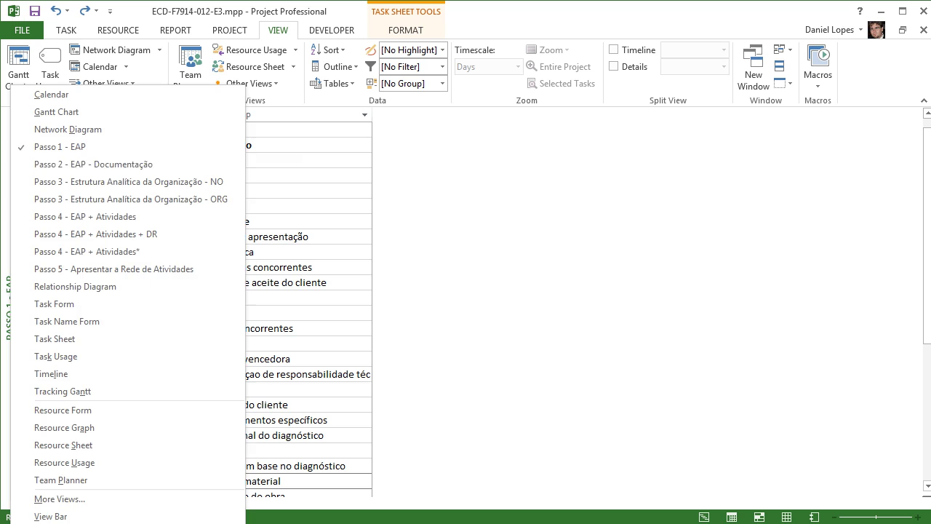
{"action": "left_click", "coordinate": [93, 163]}
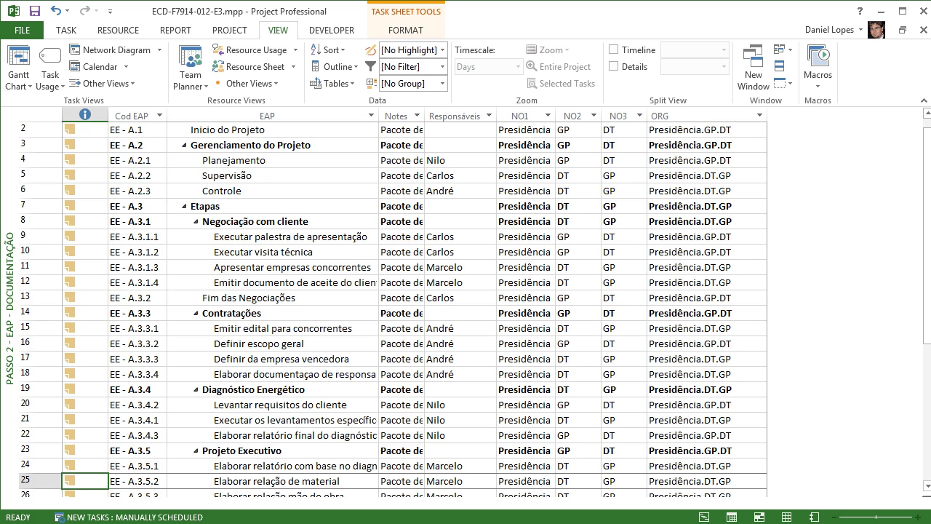
Show the Passo 3 - Estrutura Analítica da Organização - ORG view and list the task custom fields of type Outline Code.
{"action": "right_click", "coordinate": [11, 211]}
{"action": "left_click", "coordinate": [135, 200]}
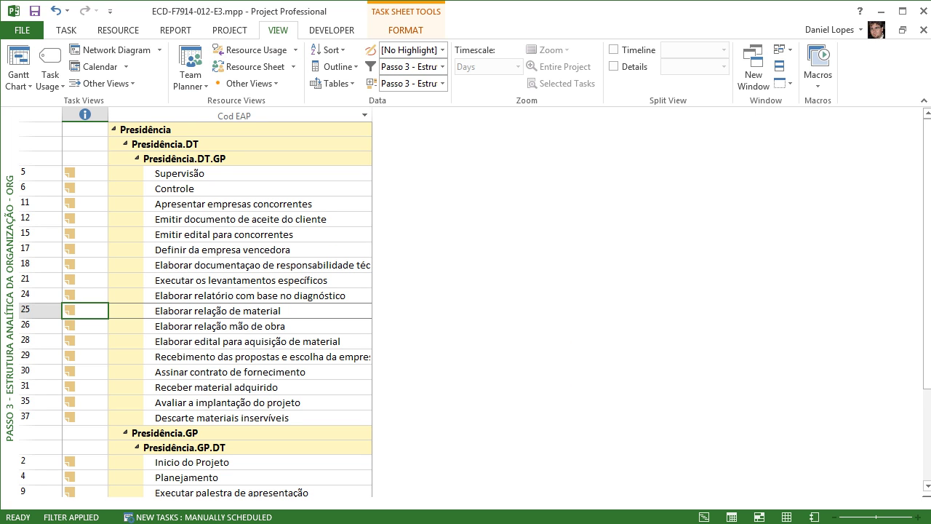
{"action": "left_click", "coordinate": [230, 31]}
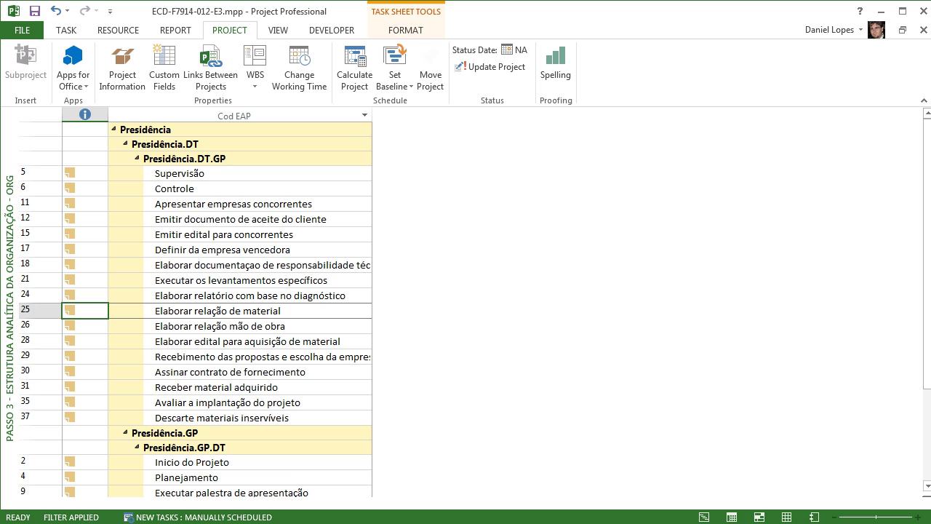
{"action": "left_click", "coordinate": [164, 69]}
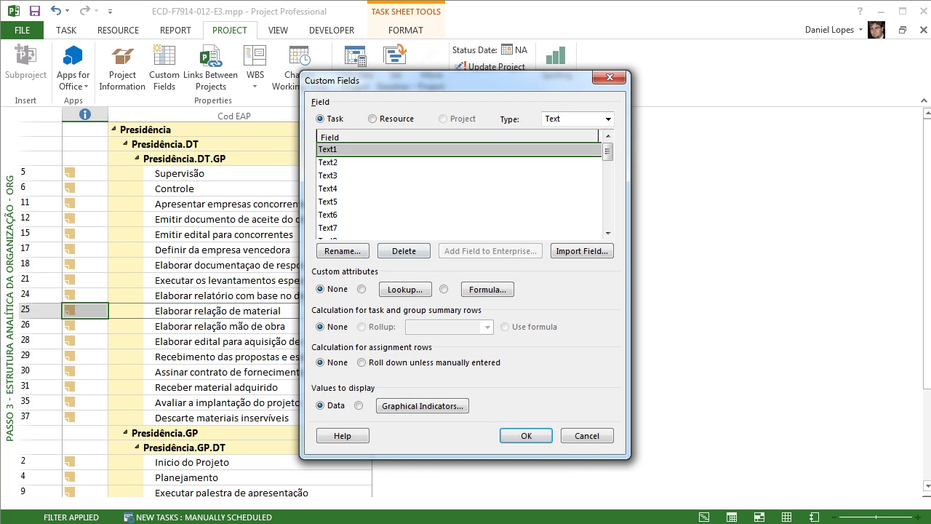
{"action": "left_click", "coordinate": [608, 119]}
{"action": "left_click", "coordinate": [576, 224]}
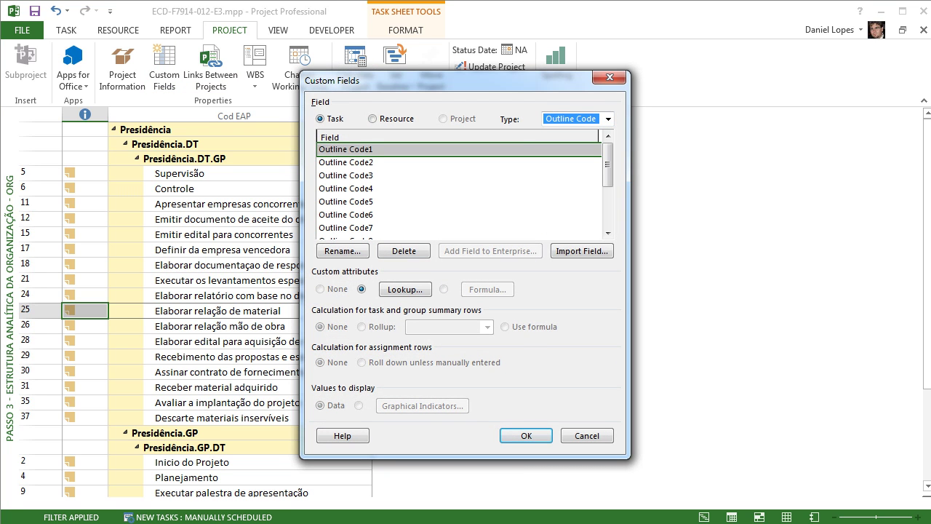
Open the lookup table of Outline Code10 and its code mask definition.
{"action": "left_click_drag", "start_coordinate": [608, 164], "coordinate": [608, 204]}
{"action": "left_click", "coordinate": [364, 202]}
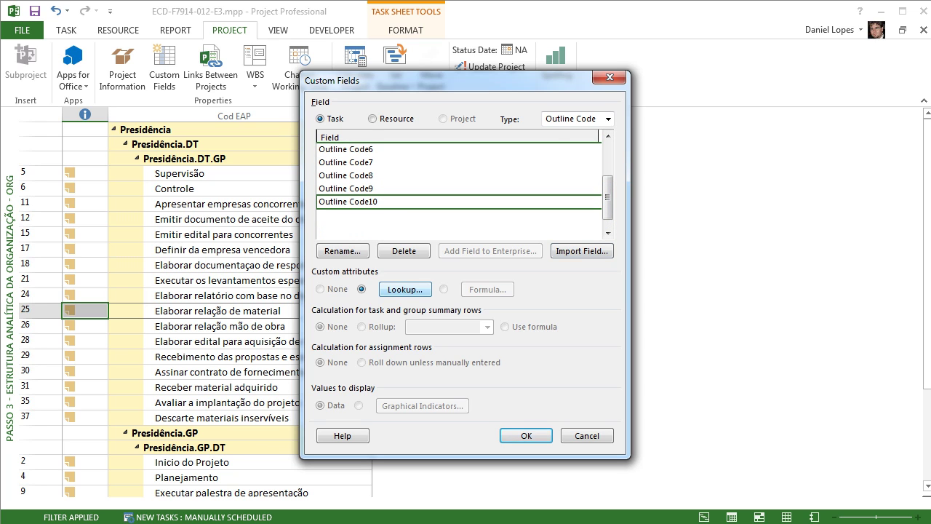
{"action": "left_click", "coordinate": [405, 290]}
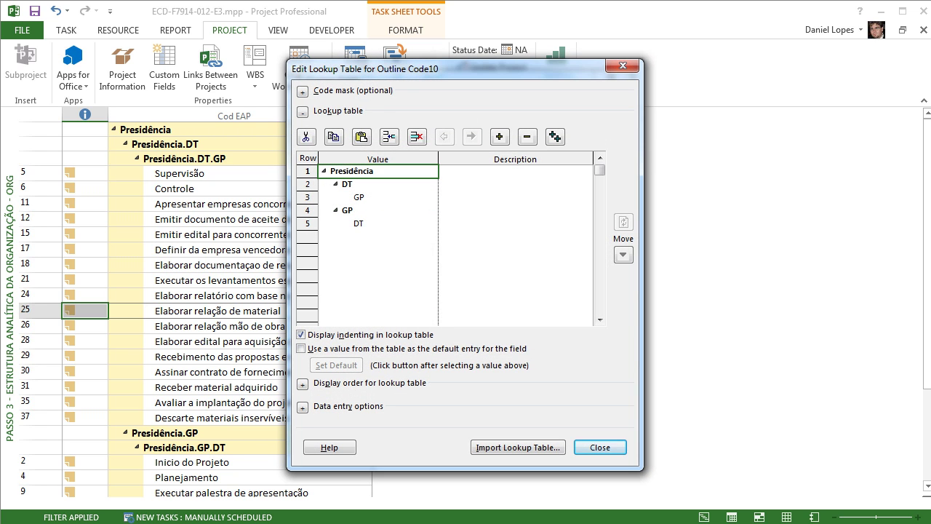
{"action": "left_click", "coordinate": [302, 92]}
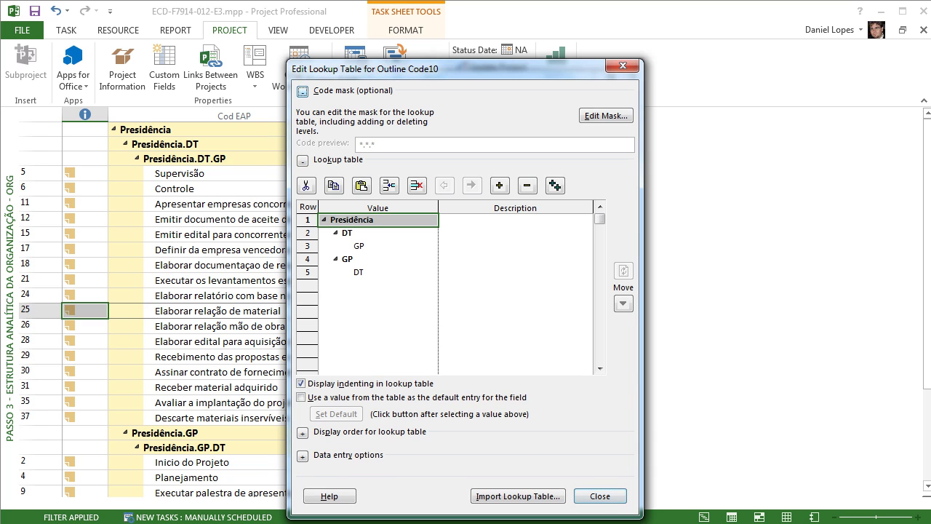
{"action": "left_click", "coordinate": [606, 115]}
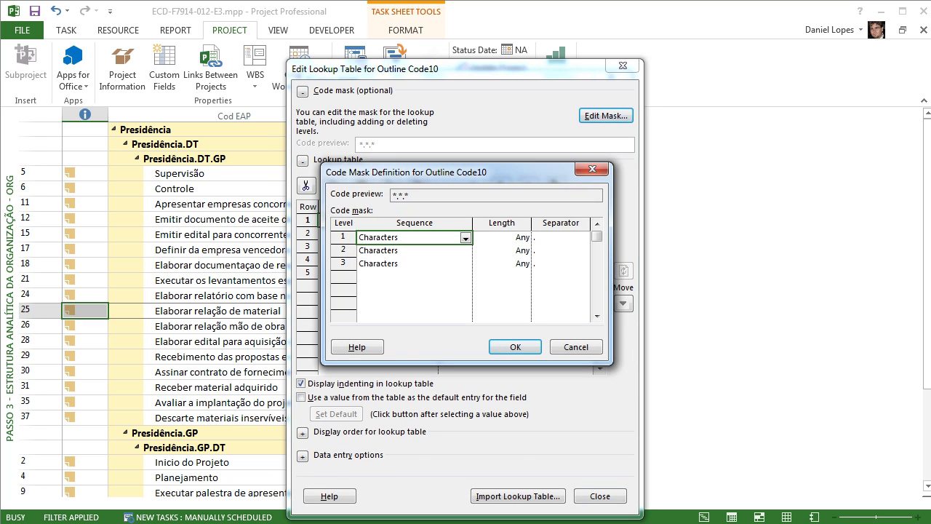
Examine the sequence type of each of the three levels in the code mask.
{"action": "left_click", "coordinate": [408, 250]}
{"action": "left_click", "coordinate": [407, 263]}
{"action": "left_click", "coordinate": [407, 237]}
{"action": "left_click", "coordinate": [407, 250]}
{"action": "left_click", "coordinate": [408, 264]}
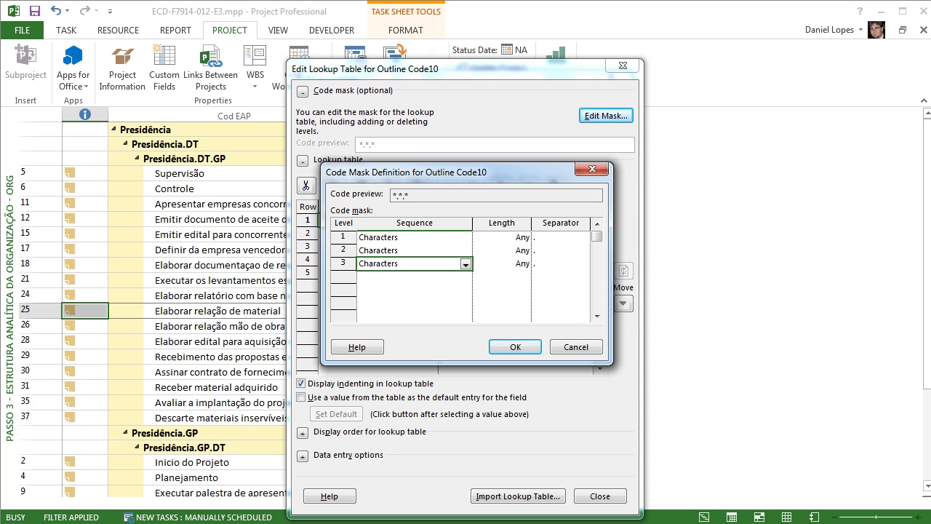
{"action": "left_click", "coordinate": [407, 237]}
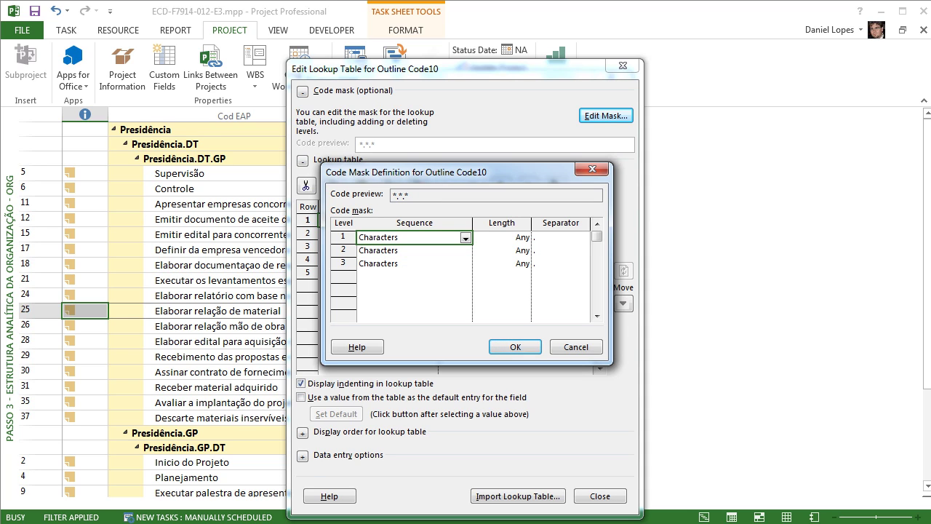
{"action": "left_click", "coordinate": [408, 250]}
{"action": "left_click", "coordinate": [408, 290]}
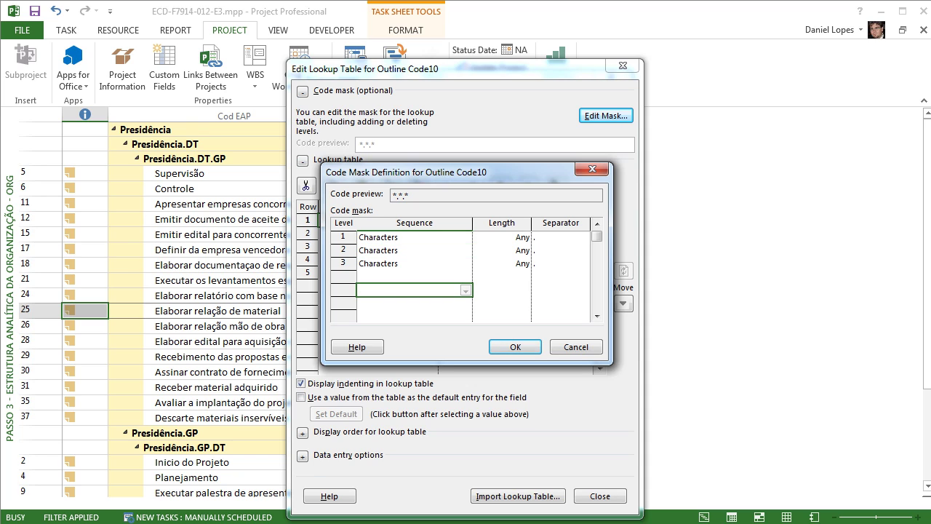
Inspect the sequence types available for a fourth code mask level without choosing one.
{"action": "left_click", "coordinate": [407, 277]}
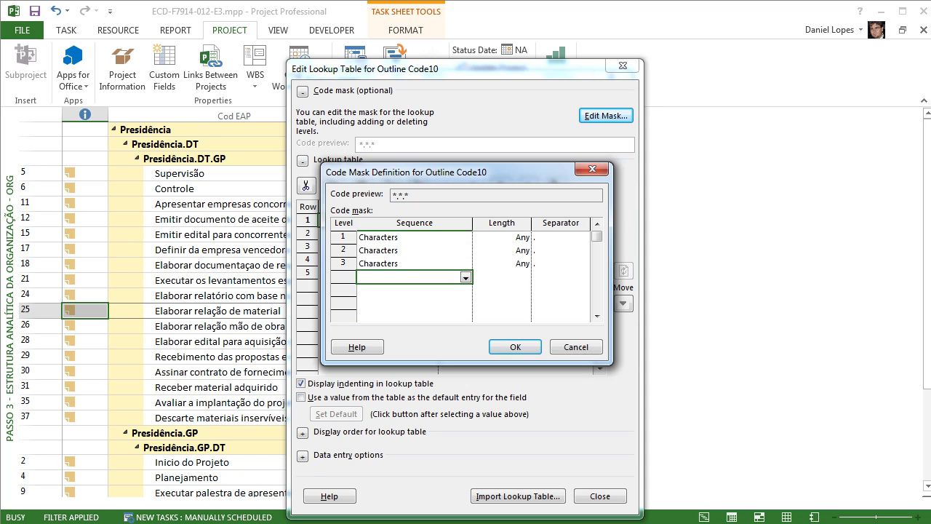
{"action": "left_click", "coordinate": [465, 277]}
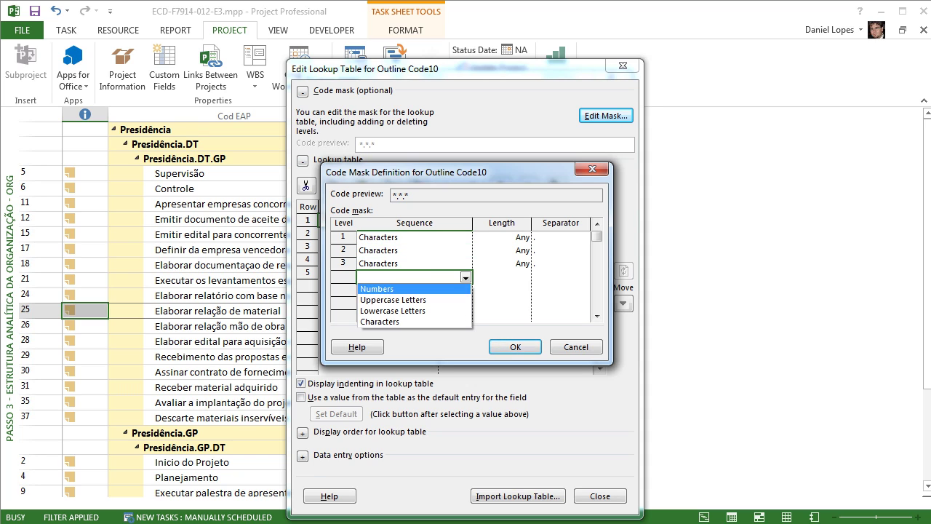
{"action": "key", "text": "Down"}
{"action": "key", "text": "Up"}
{"action": "key", "text": "Up"}
{"action": "left_click", "coordinate": [466, 277]}
Inspect the length choices for level 1 of the code mask without changing the length.
{"action": "left_click", "coordinate": [502, 237]}
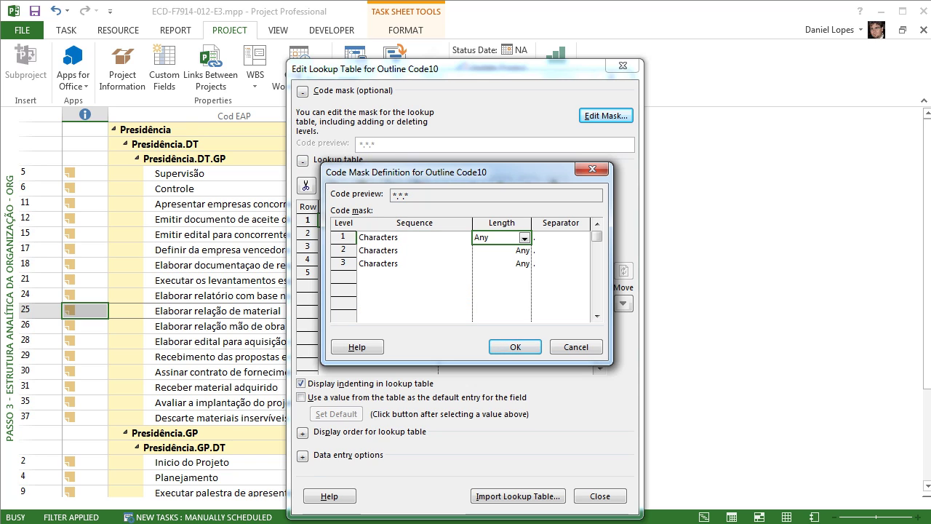
{"action": "key", "text": "alt+Down"}
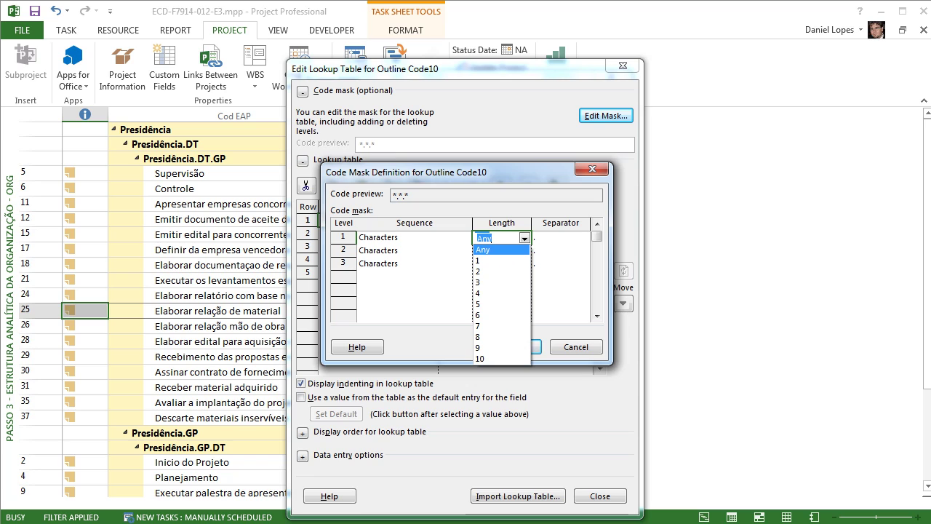
{"action": "key", "text": "Down"}
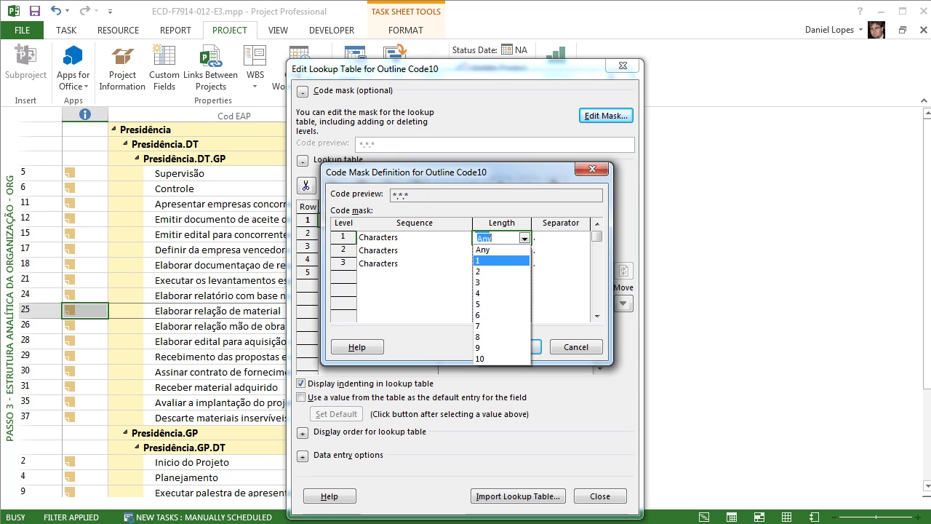
{"action": "left_click", "coordinate": [502, 250]}
{"action": "left_click", "coordinate": [502, 276]}
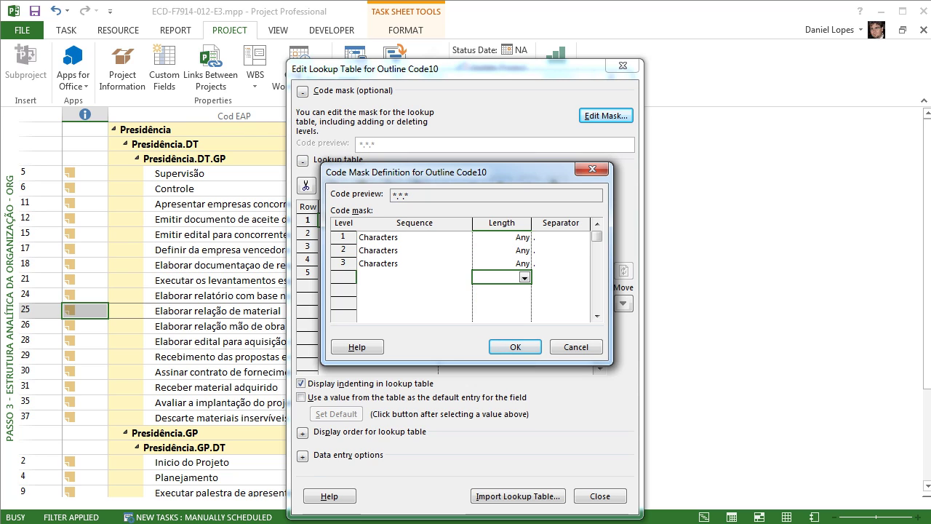
Inspect the separator choices for level 1 without changing the separator, and close the code mask definition.
{"action": "left_click", "coordinate": [557, 238]}
{"action": "left_click", "coordinate": [584, 238]}
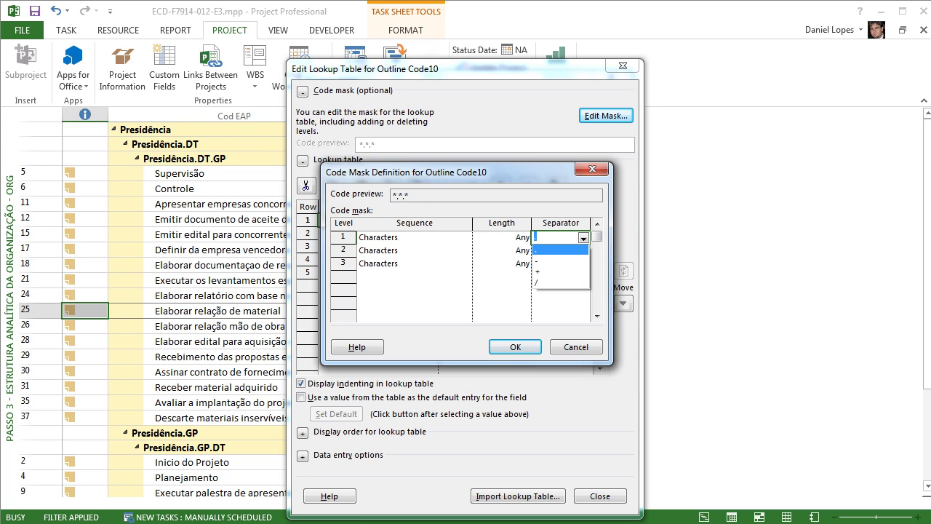
{"action": "key", "text": "Down"}
{"action": "key", "text": "Down"}
{"action": "key", "text": "Down"}
{"action": "key", "text": "Up"}
{"action": "key", "text": "Up"}
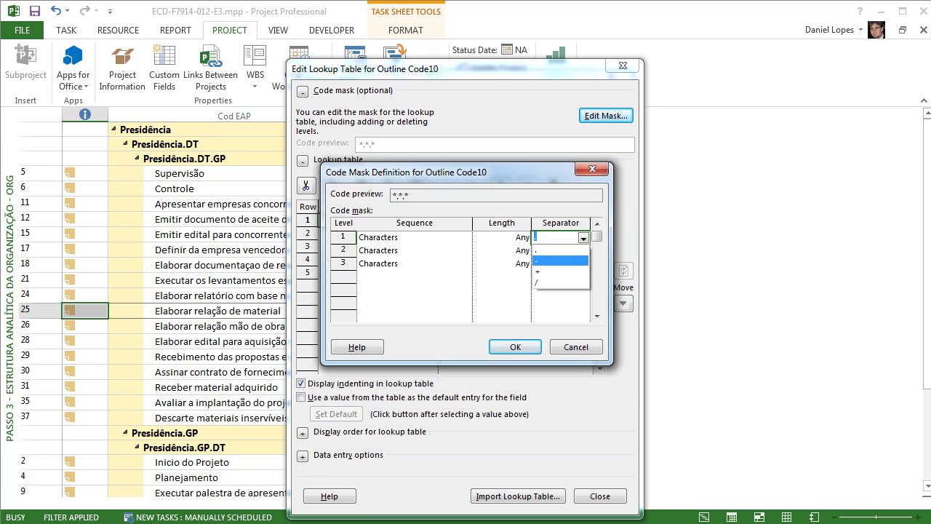
{"action": "key", "text": "Escape"}
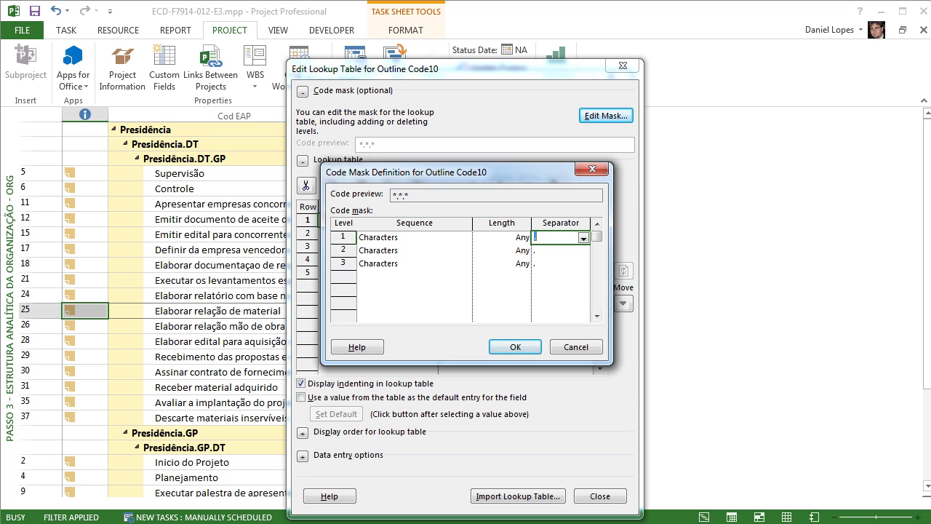
{"action": "left_click", "coordinate": [415, 290]}
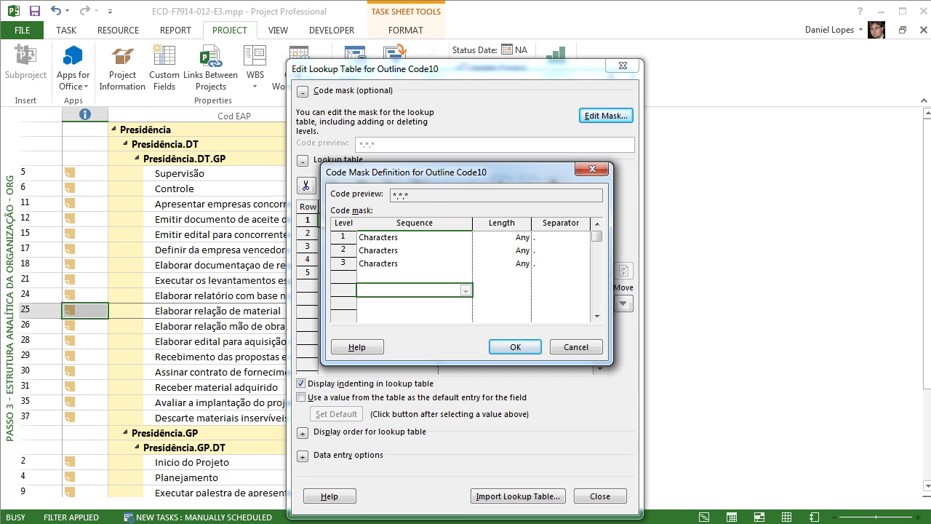
{"action": "key", "text": "Return"}
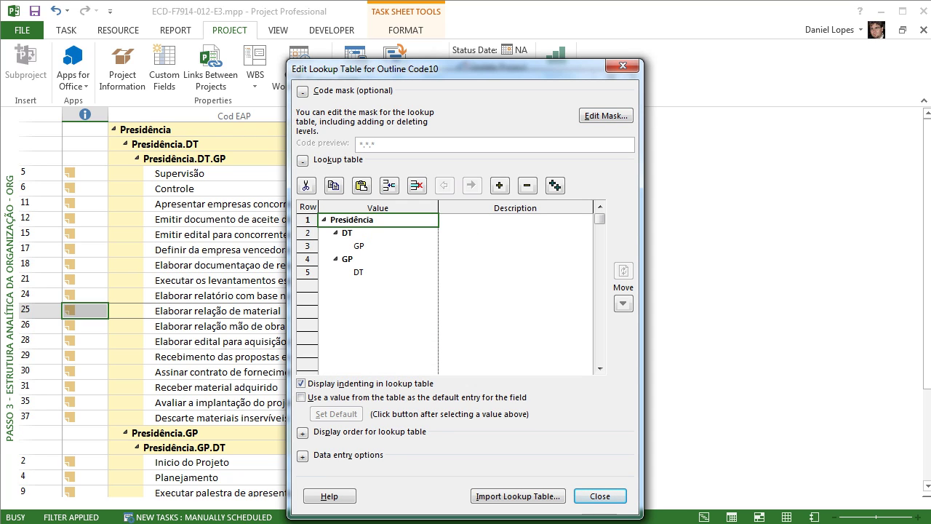
Enter Diretoria Técnica as the description of the DT value directly under Presidência in the lookup table.
{"action": "left_click_drag", "start_coordinate": [378, 220], "coordinate": [378, 286]}
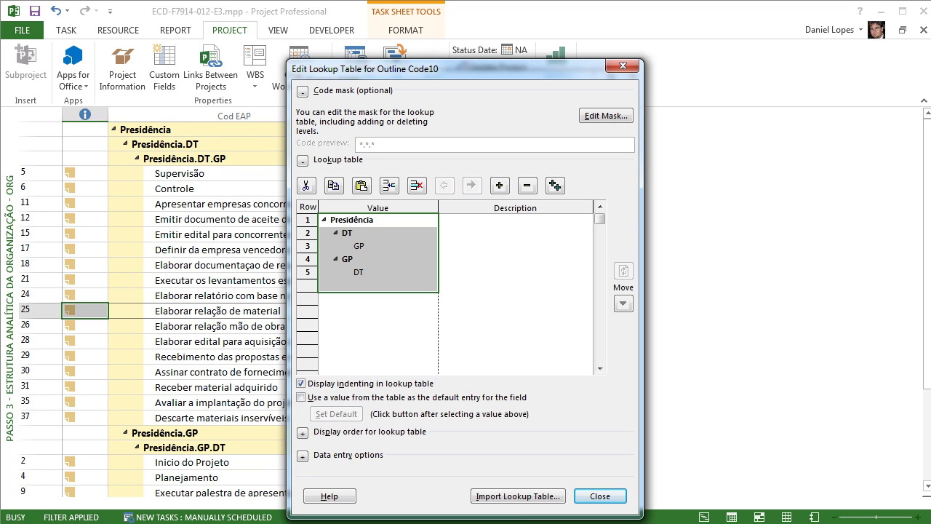
{"action": "left_click", "coordinate": [515, 220]}
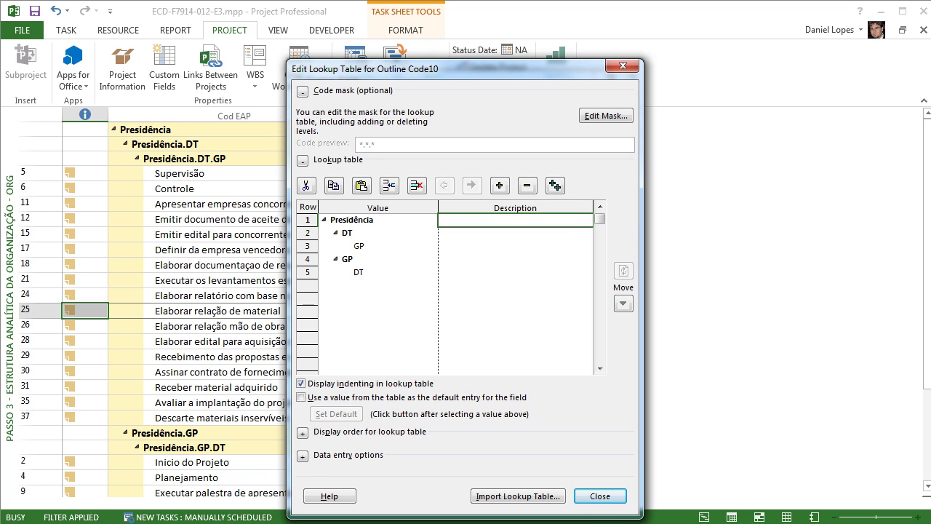
{"action": "left_click", "coordinate": [515, 233]}
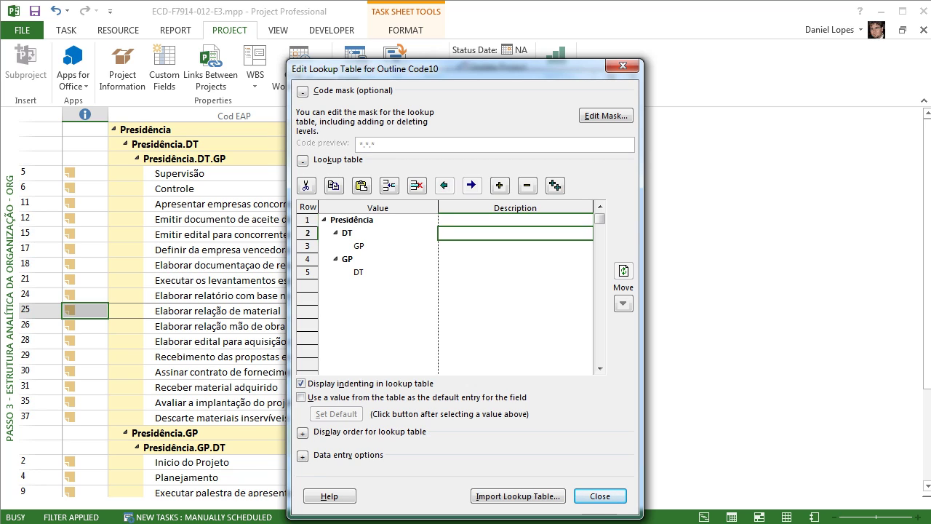
{"action": "type", "text": "D"}
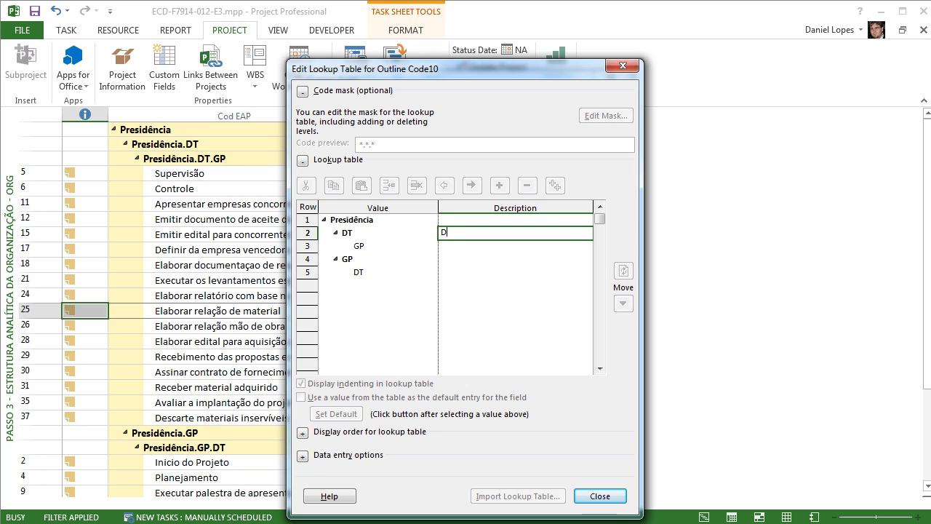
{"action": "type", "text": "iretoria Técnica"}
{"action": "key", "text": "Return"}
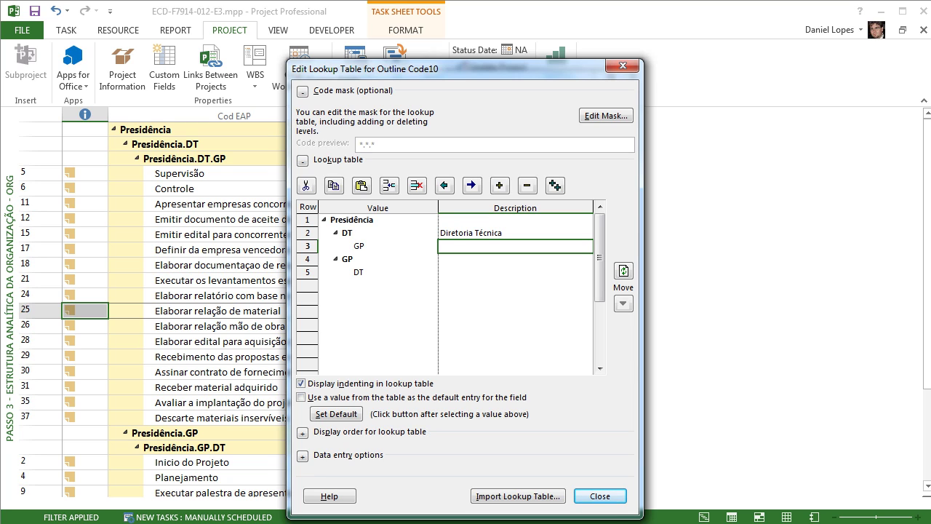
Compare the second row's DT value with its description and expand the lookup table's data entry options.
{"action": "left_click_drag", "start_coordinate": [451, 68], "coordinate": [484, 42]}
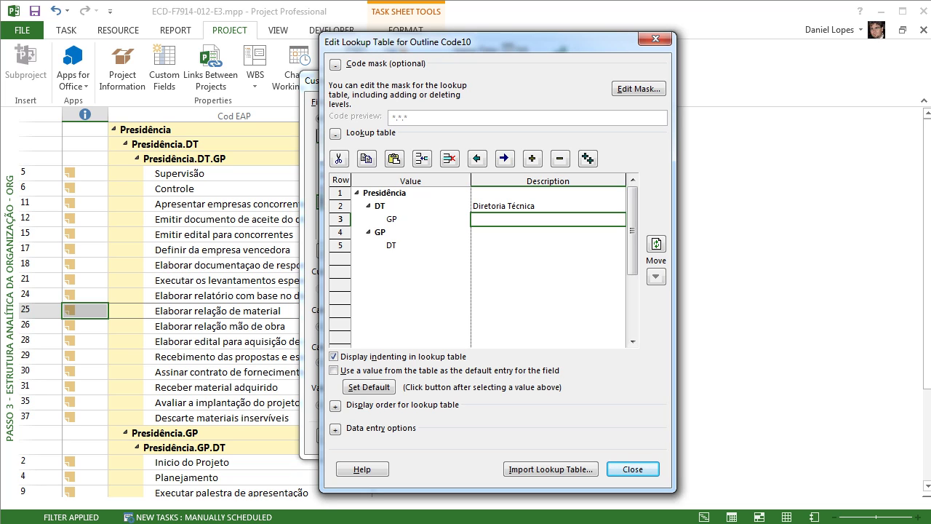
{"action": "left_click", "coordinate": [548, 206]}
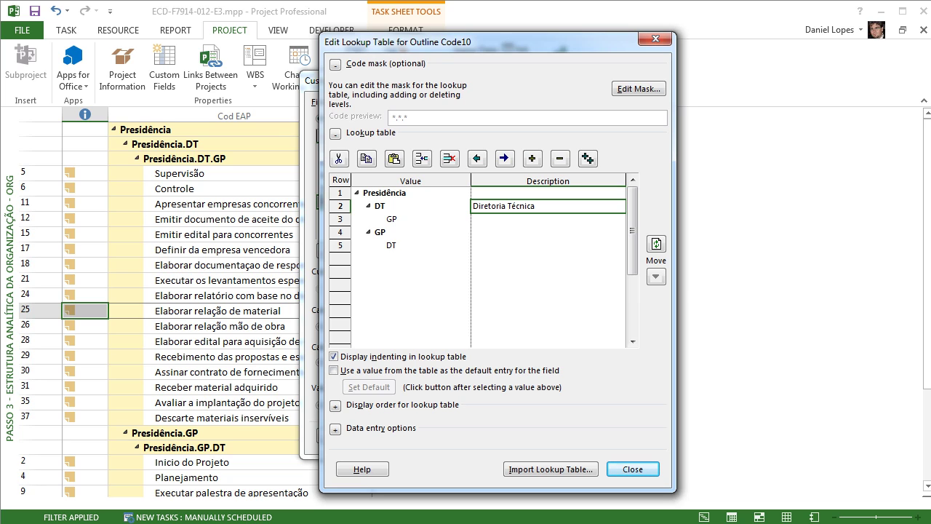
{"action": "left_click", "coordinate": [411, 206]}
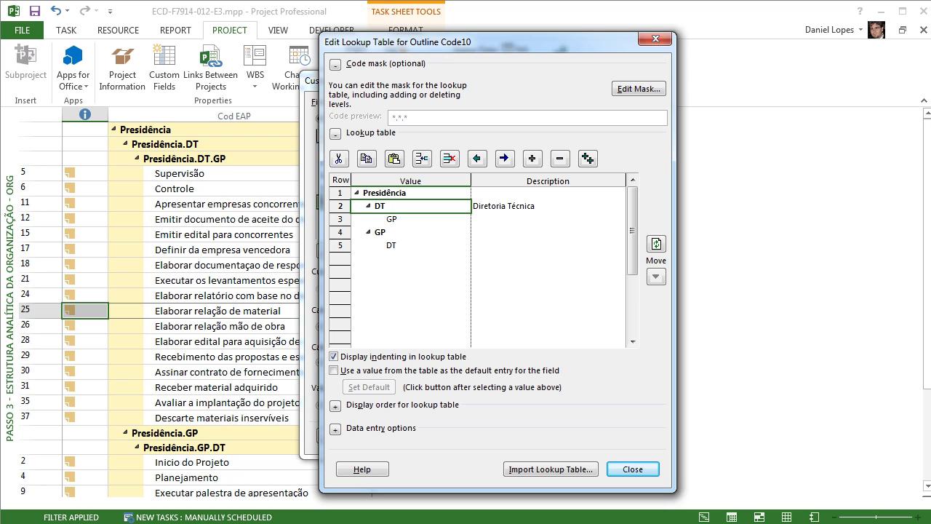
{"action": "left_click", "coordinate": [548, 206]}
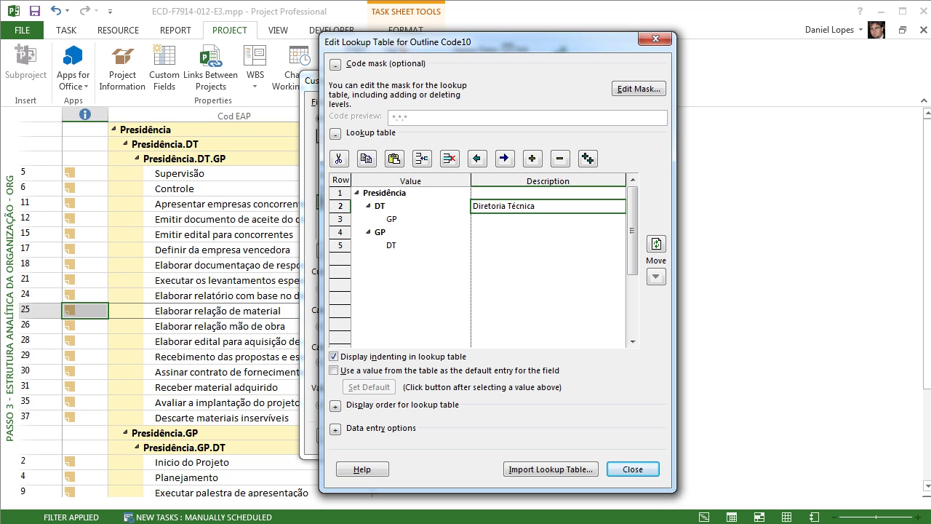
{"action": "left_click", "coordinate": [411, 206]}
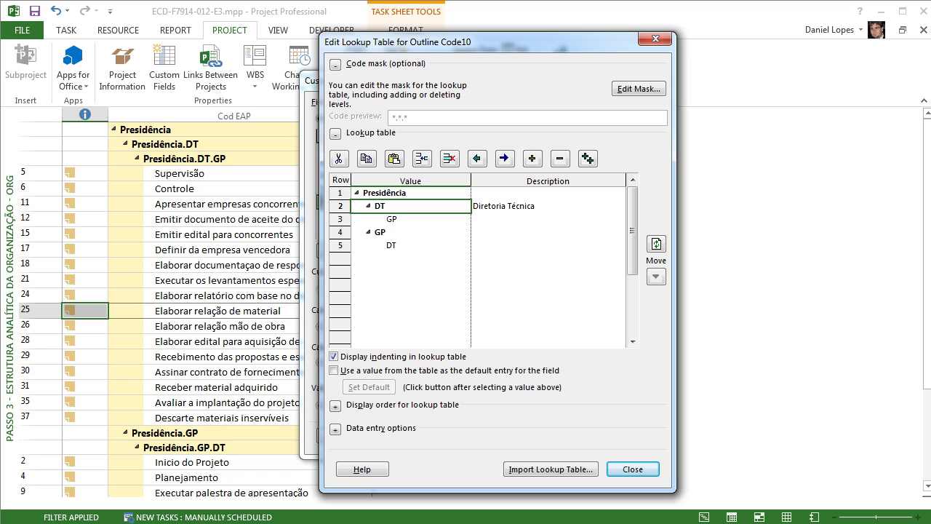
{"action": "left_click", "coordinate": [547, 206]}
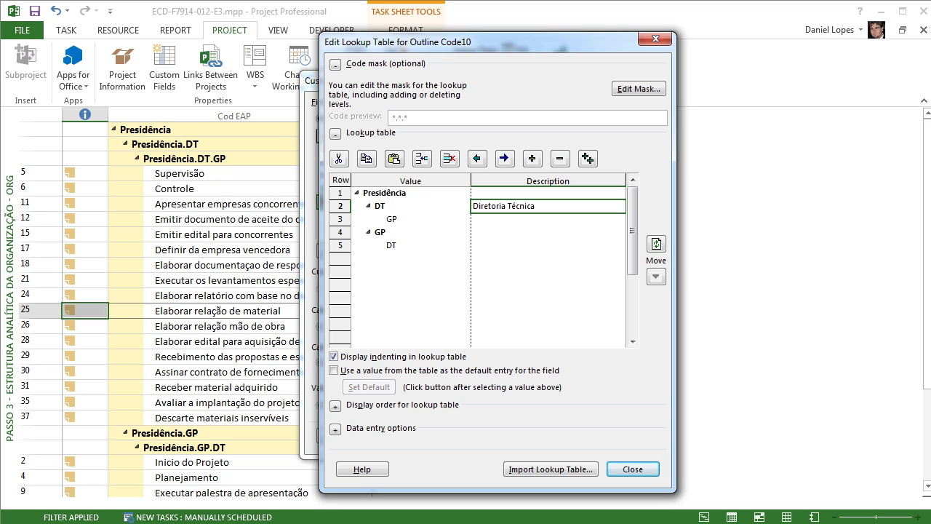
{"action": "left_click", "coordinate": [335, 429]}
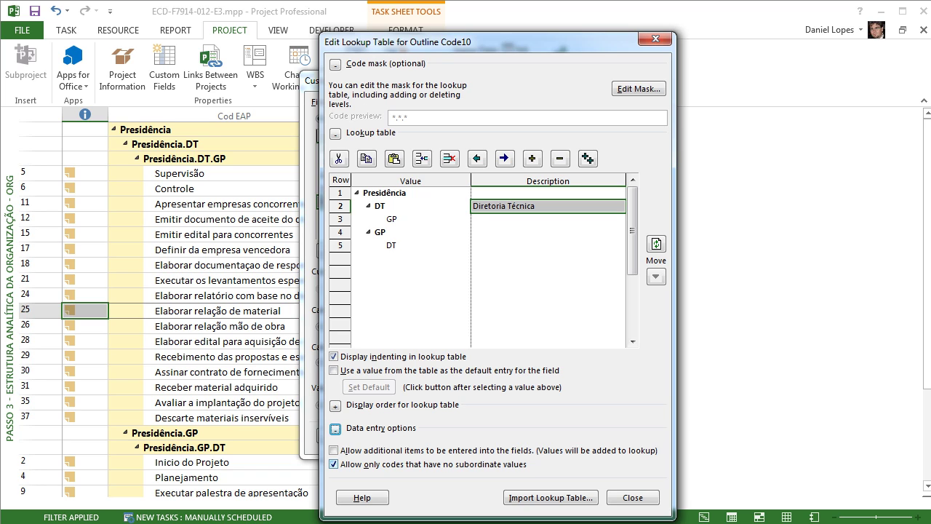
{"action": "left_click", "coordinate": [411, 219]}
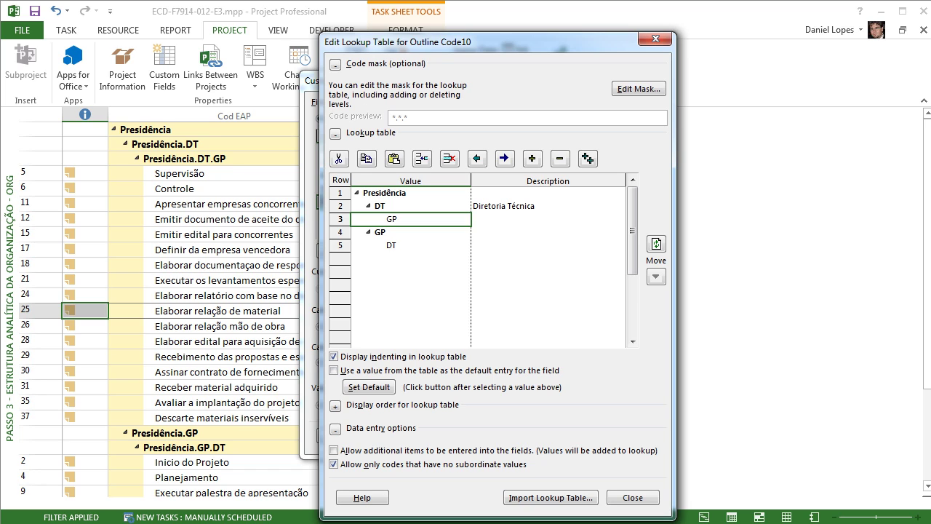
Examine how the DT and GP values nest under Presidência across the rows of the lookup table.
{"action": "left_click", "coordinate": [411, 232]}
{"action": "left_click", "coordinate": [411, 245]}
{"action": "left_click", "coordinate": [411, 218]}
{"action": "left_click", "coordinate": [411, 245]}
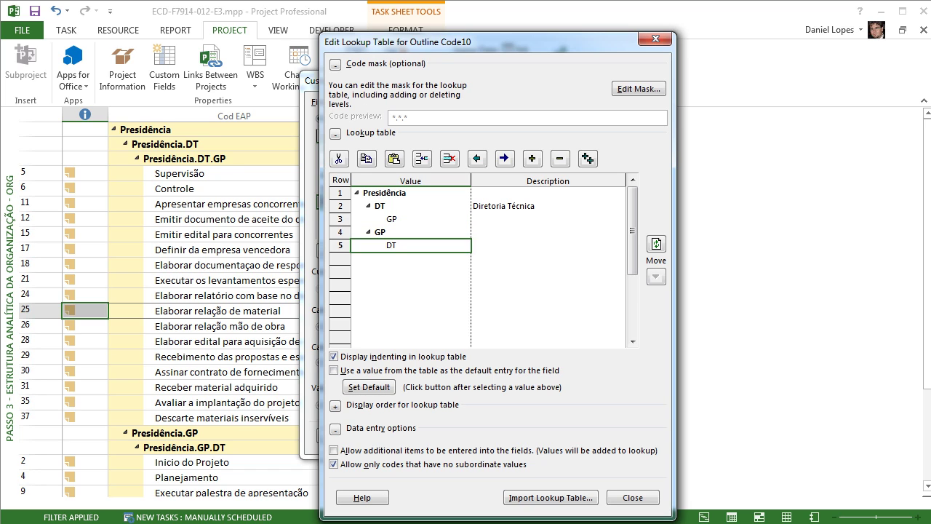
{"action": "key", "text": "Up"}
{"action": "key", "text": "Up"}
{"action": "key", "text": "Down"}
{"action": "key", "text": "Down"}
{"action": "key", "text": "Up"}
{"action": "key", "text": "Up"}
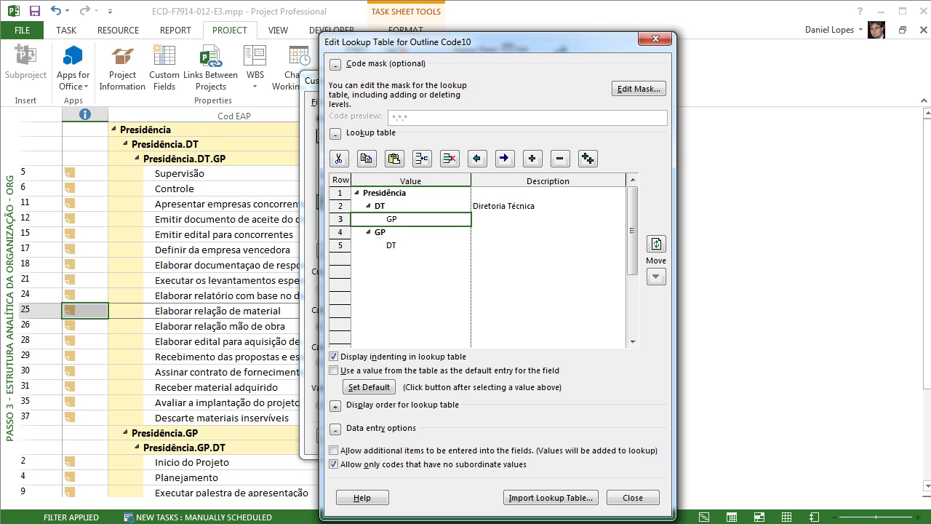
{"action": "key", "text": "Up"}
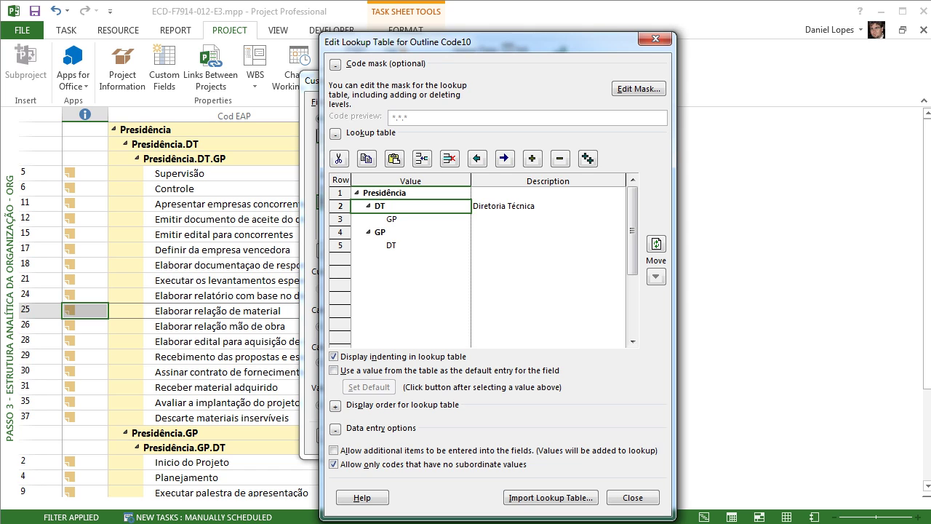
{"action": "key", "text": "Up"}
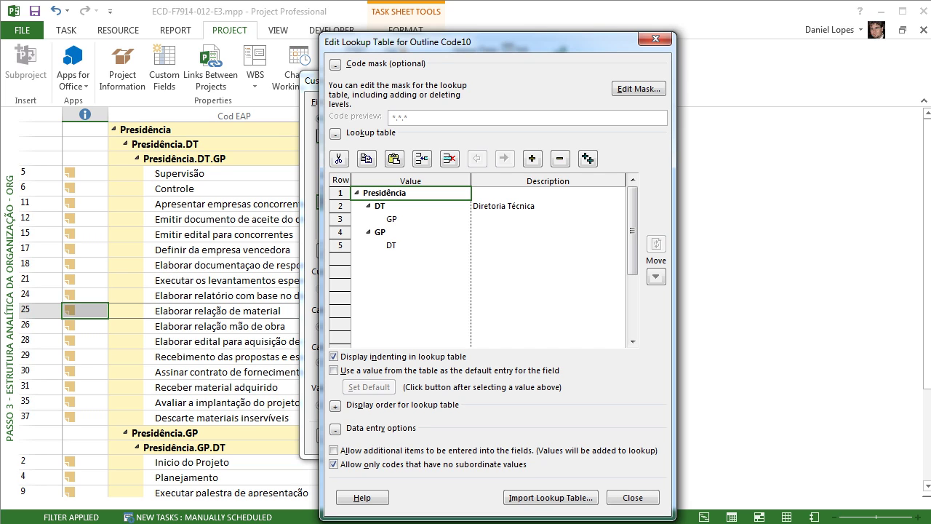
{"action": "left_click", "coordinate": [411, 206]}
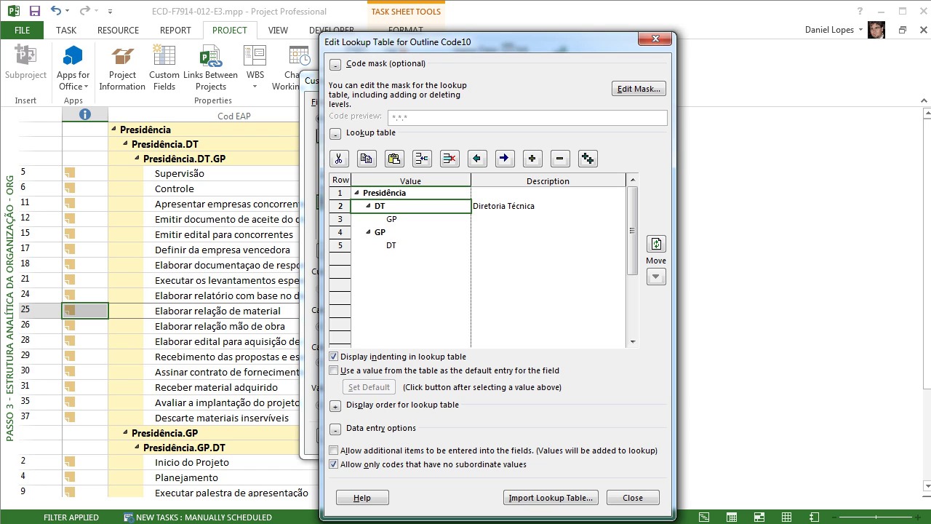
{"action": "left_click", "coordinate": [411, 219]}
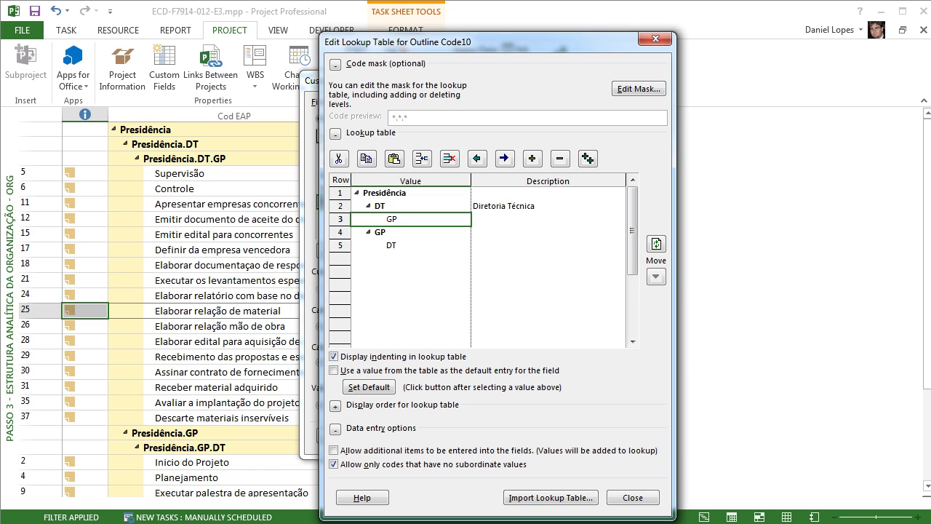
Turn off the restriction to codes without subordinate values, and switch the allowance for additional items on and off again.
{"action": "left_click", "coordinate": [334, 464]}
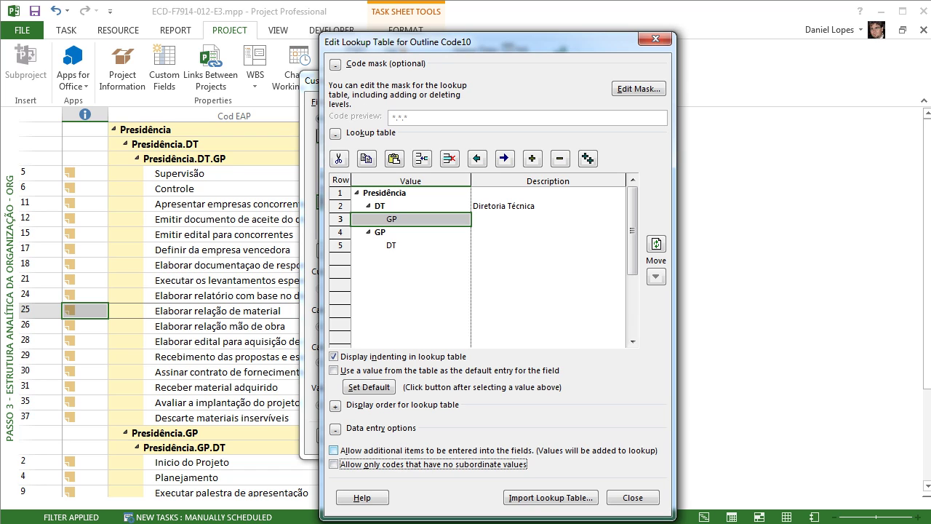
{"action": "left_click", "coordinate": [334, 451]}
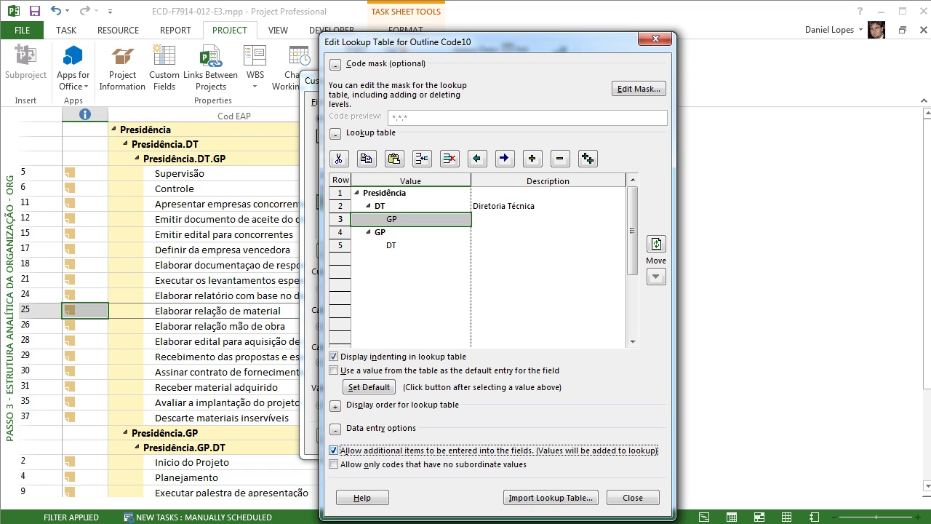
{"action": "left_click", "coordinate": [334, 450]}
Add Presidencia as a new value on row 6 of the lookup table and outdent it to the first level.
{"action": "left_click", "coordinate": [411, 259]}
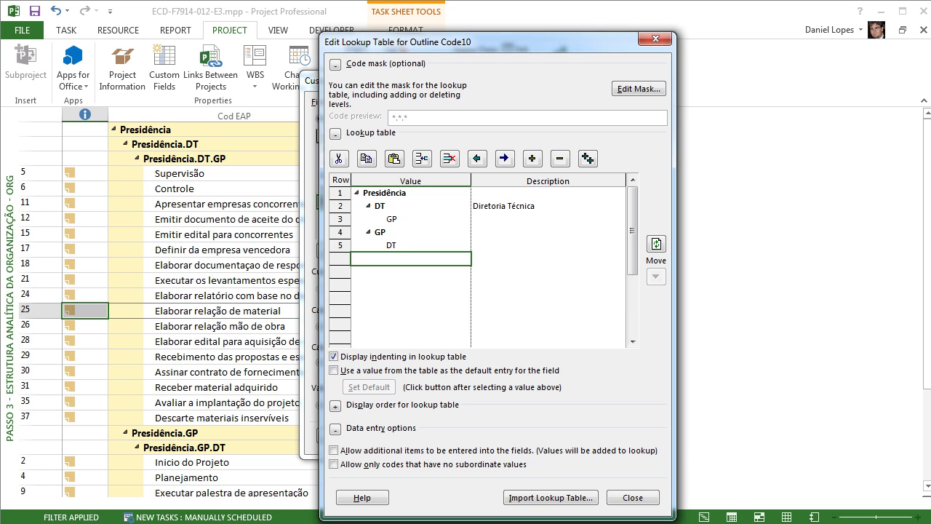
{"action": "left_click_drag", "start_coordinate": [411, 193], "coordinate": [411, 245]}
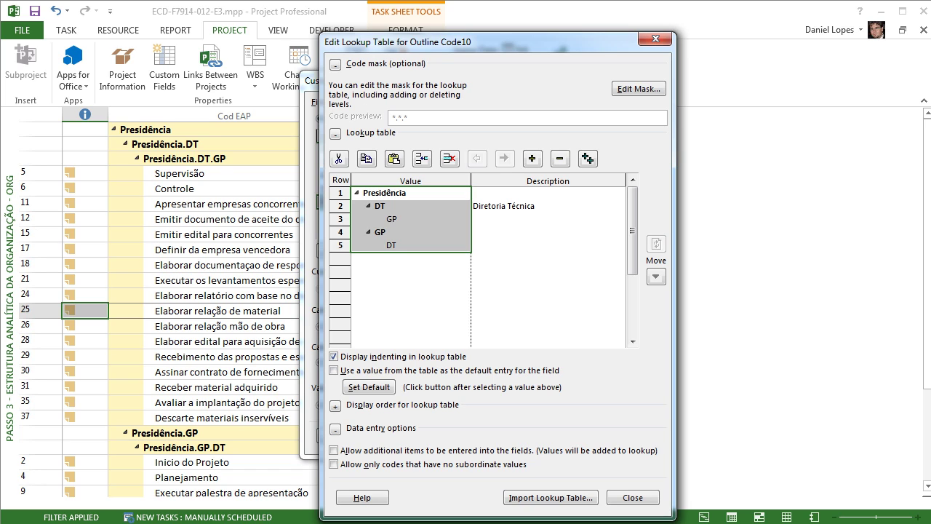
{"action": "left_click", "coordinate": [411, 272]}
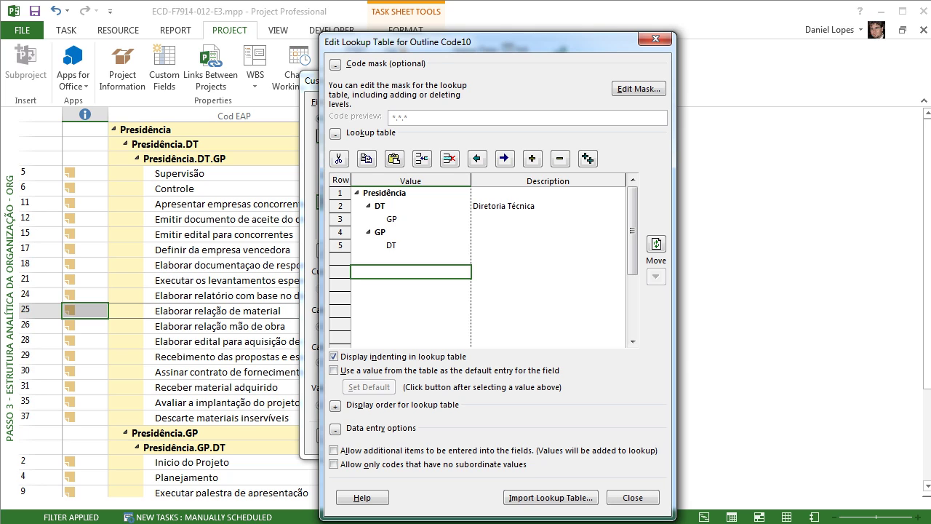
{"action": "left_click", "coordinate": [411, 258]}
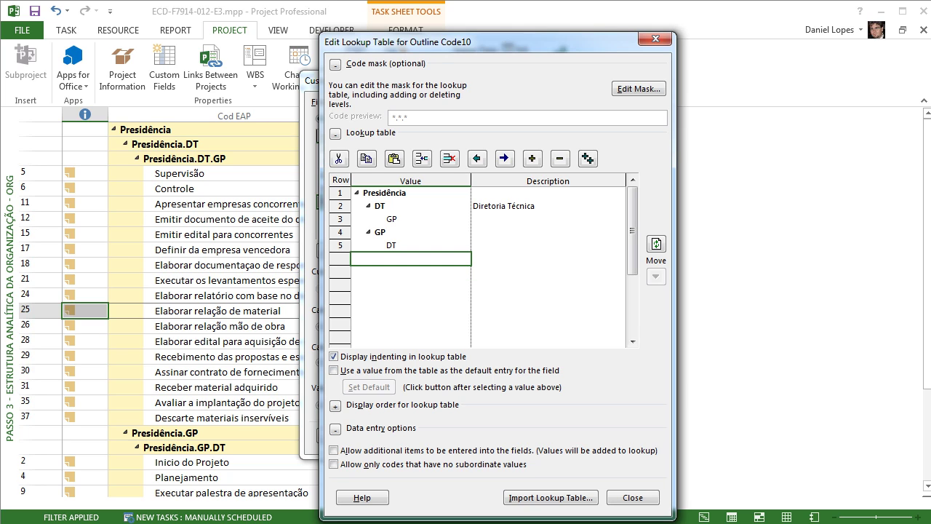
{"action": "type", "text": "p"}
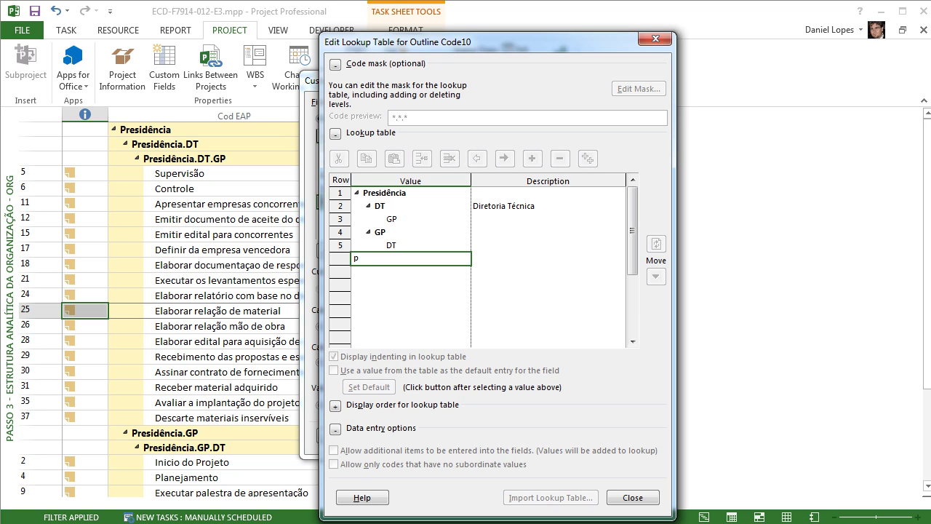
{"action": "key", "text": "BackSpace"}
{"action": "type", "text": "Presidencia"}
{"action": "key", "text": "Return"}
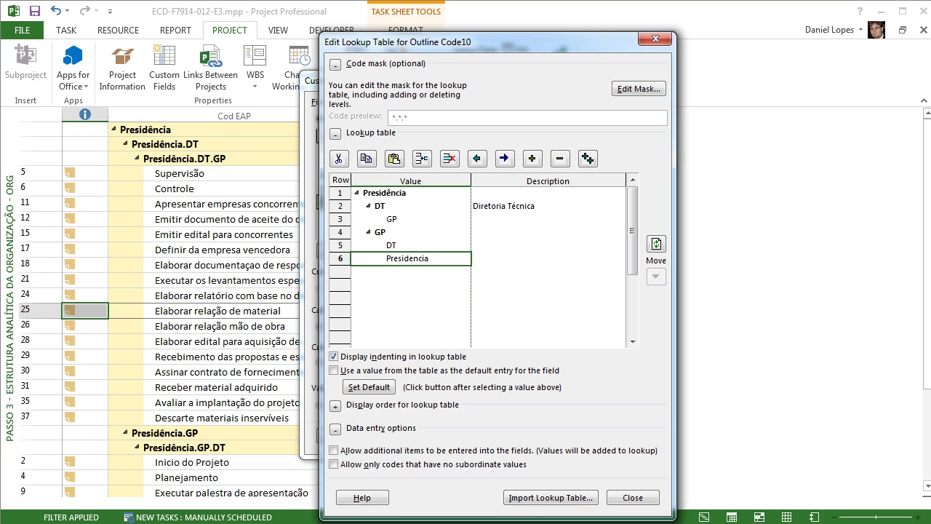
{"action": "left_click", "coordinate": [477, 158]}
{"action": "left_click", "coordinate": [477, 159]}
{"action": "left_click", "coordinate": [411, 298]}
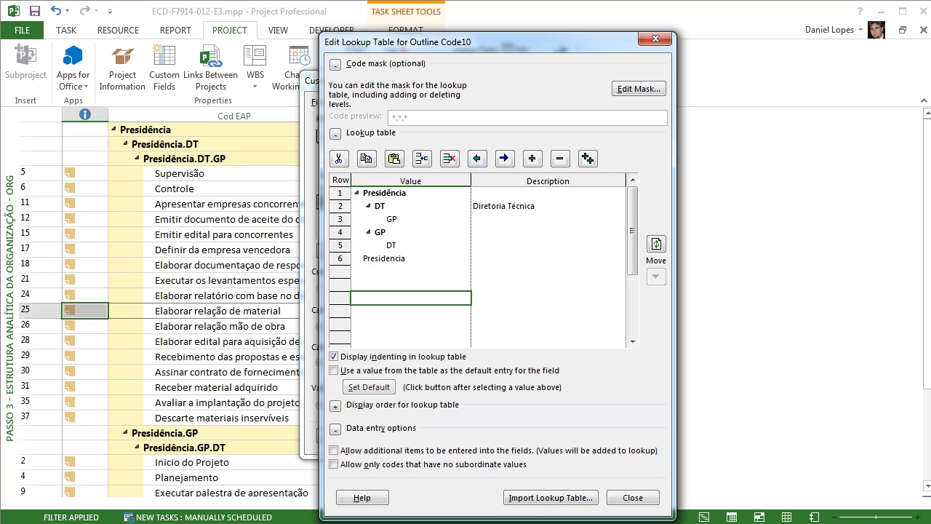
Compare the unaccented Presidencia value on row 6 with the accented Presidência value on row 1.
{"action": "left_click", "coordinate": [411, 259]}
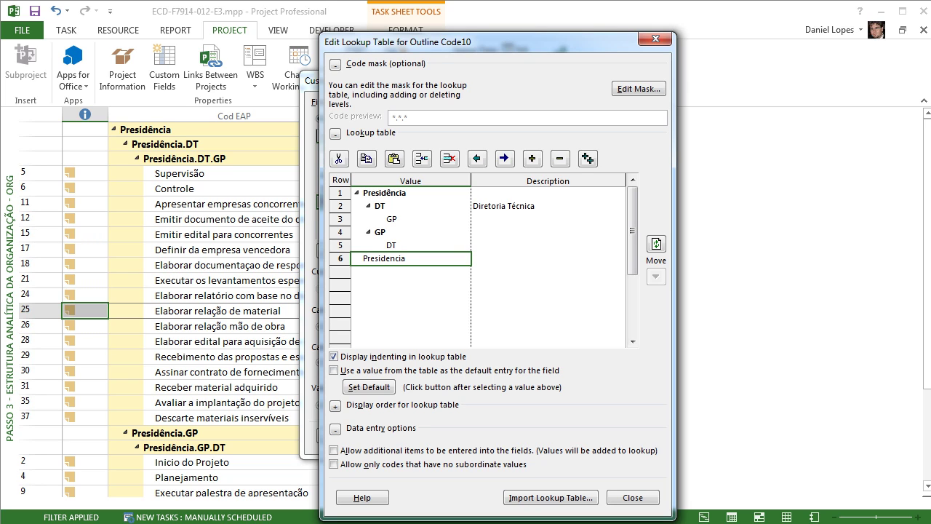
{"action": "left_click", "coordinate": [411, 193]}
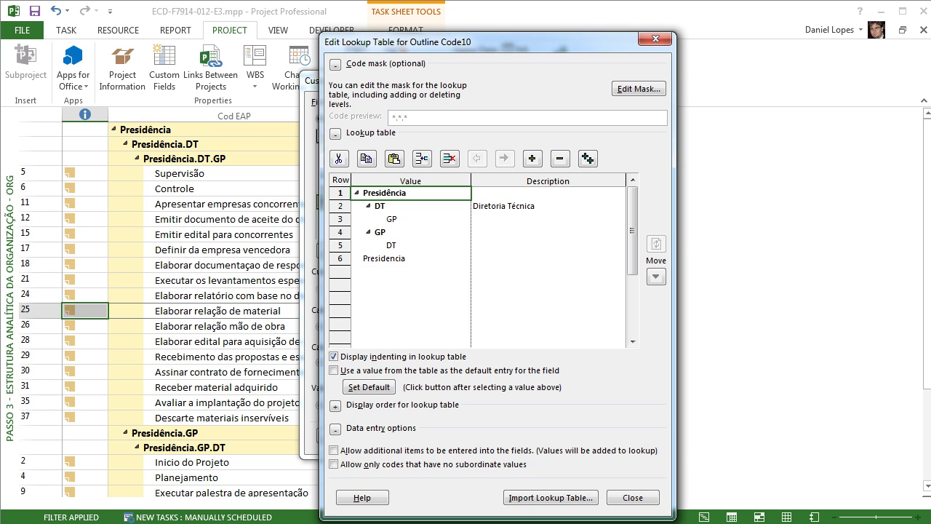
{"action": "left_click", "coordinate": [411, 259]}
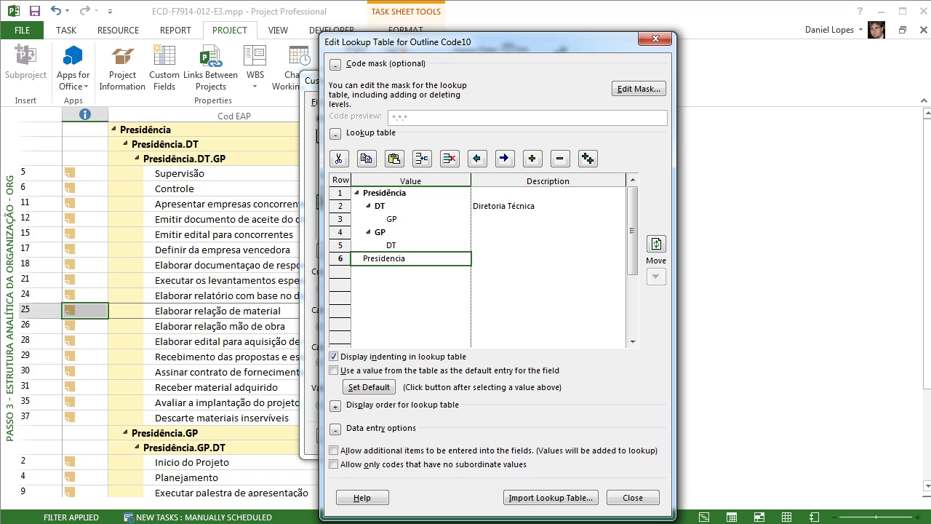
{"action": "left_click", "coordinate": [411, 192]}
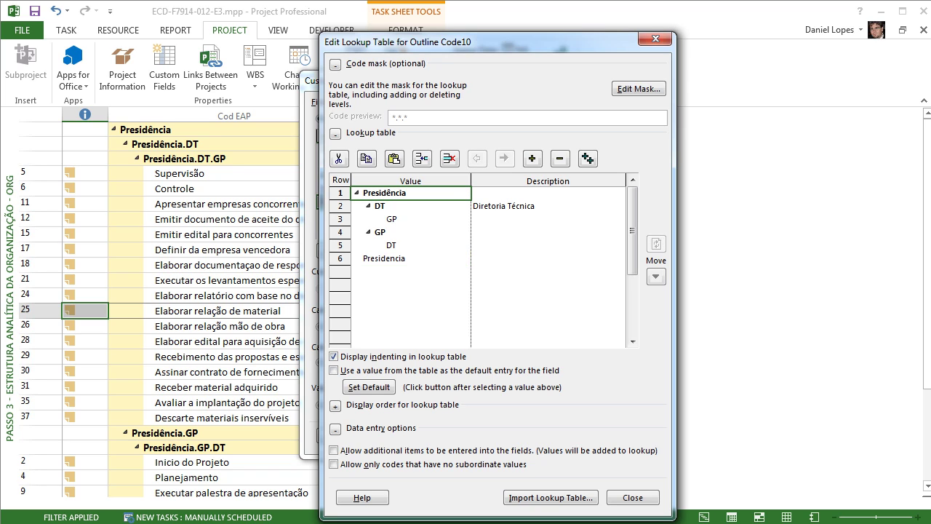
{"action": "left_click", "coordinate": [400, 259]}
{"action": "left_click", "coordinate": [400, 192]}
Replace the row 6 value with "DT A.", including the trailing period.
{"action": "left_click", "coordinate": [400, 258]}
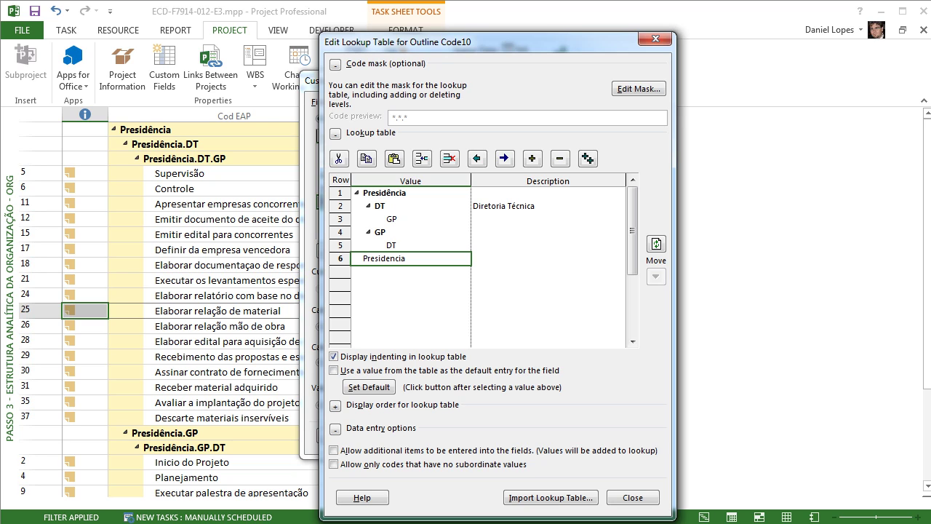
{"action": "key", "text": "BackSpace"}
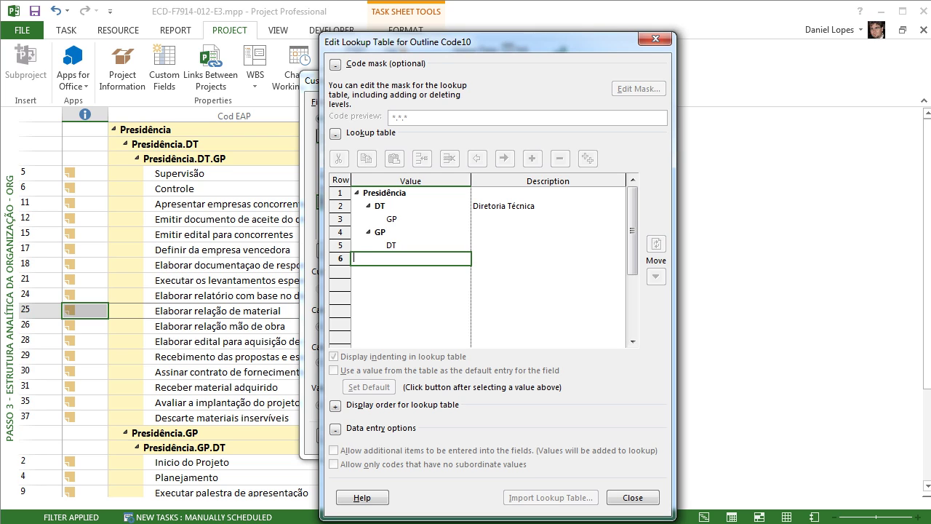
{"action": "type", "text": "Dt"}
{"action": "type", "text": "T"}
{"action": "type", "text": "A."}
{"action": "left_click", "coordinate": [411, 284]}
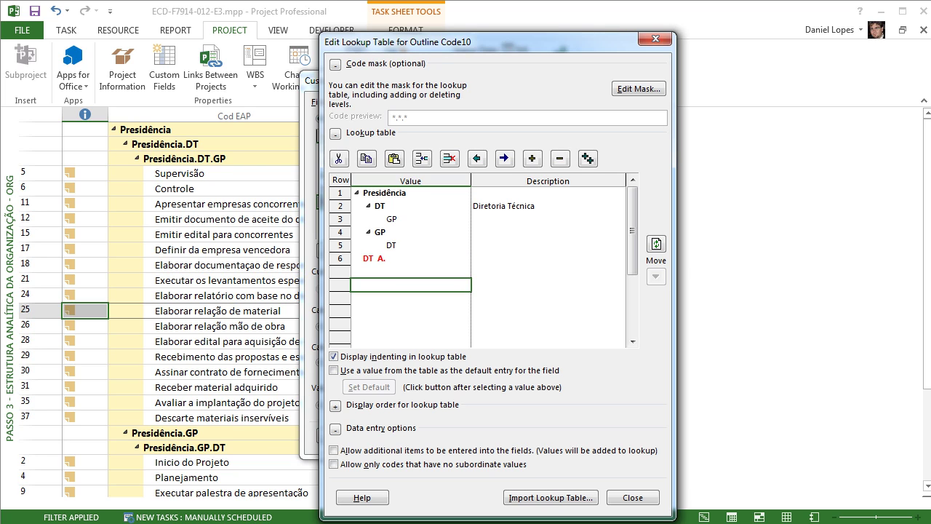
Check the separators in the code mask definition against the row 6 value, and close the definition without changes.
{"action": "left_click", "coordinate": [411, 258]}
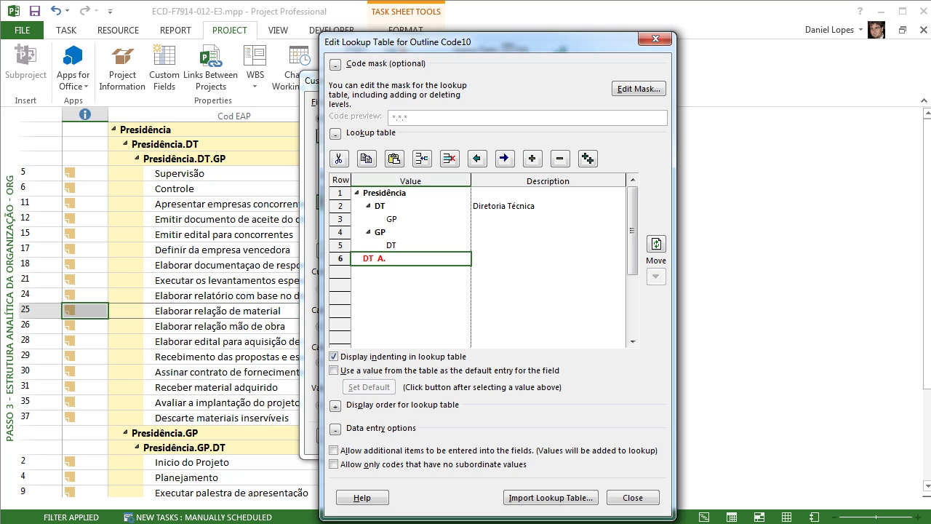
{"action": "left_click", "coordinate": [639, 89]}
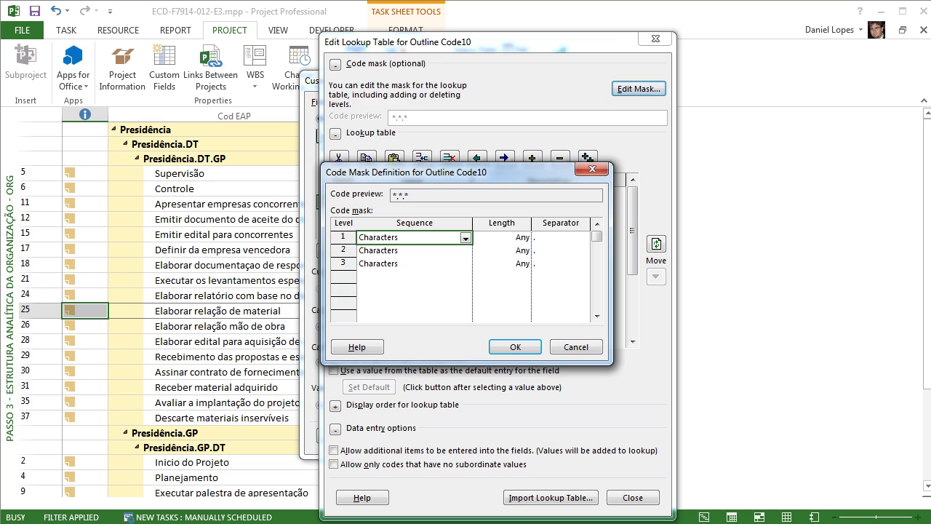
{"action": "left_click", "coordinate": [592, 169]}
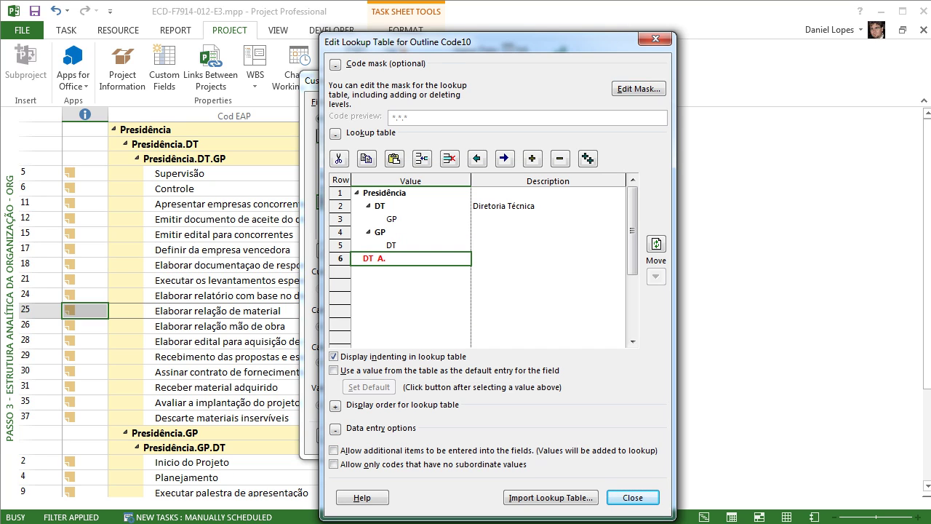
Set the row 6 value to "DT A" without a trailing period.
{"action": "key", "text": "BackSpace"}
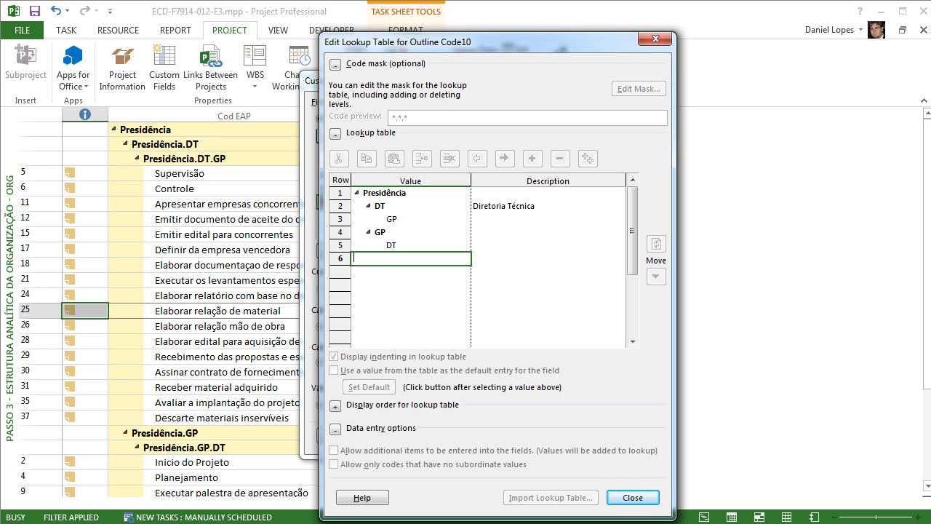
{"action": "type", "text": "d"}
{"action": "key", "text": "BackSpace"}
{"action": "type", "text": "DT A"}
{"action": "key", "text": "Return"}
{"action": "left_click", "coordinate": [411, 259]}
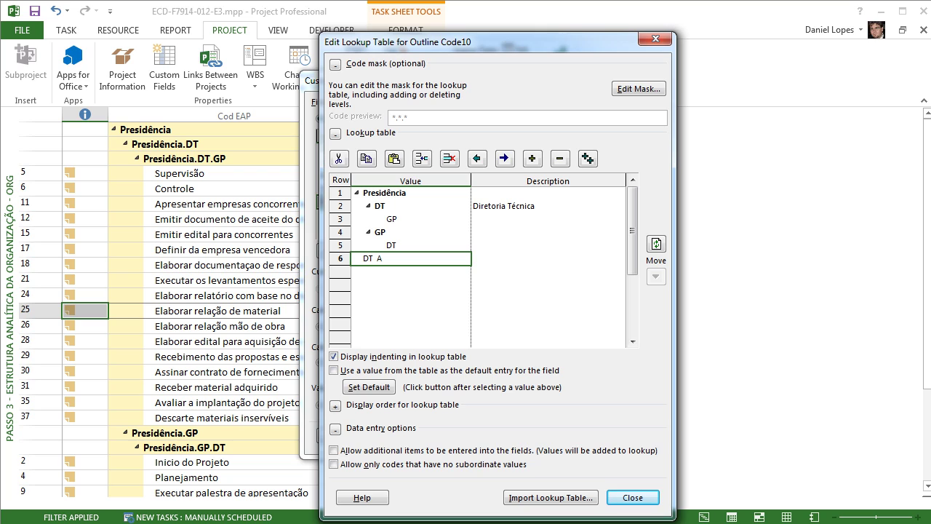
Try a lone period and a question mark as the value on row 6 of the lookup table.
{"action": "key", "text": "BackSpace"}
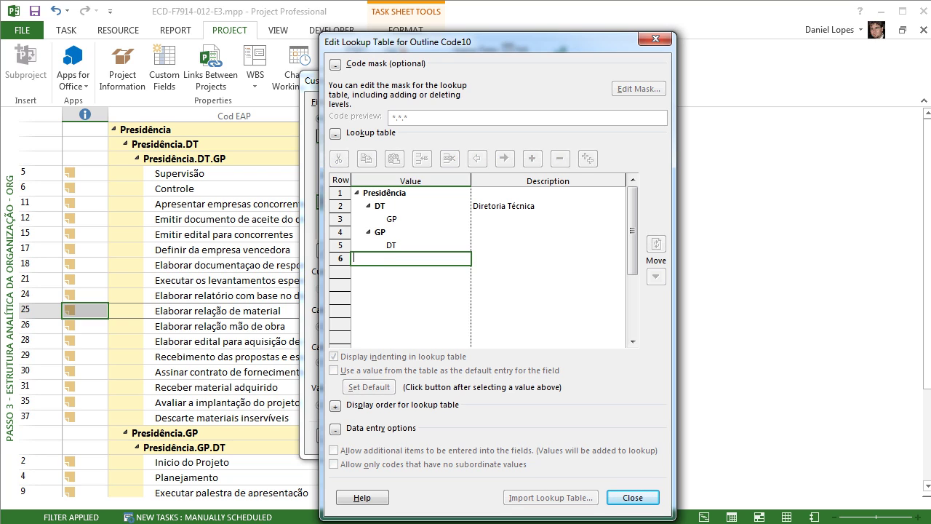
{"action": "key", "text": "Return"}
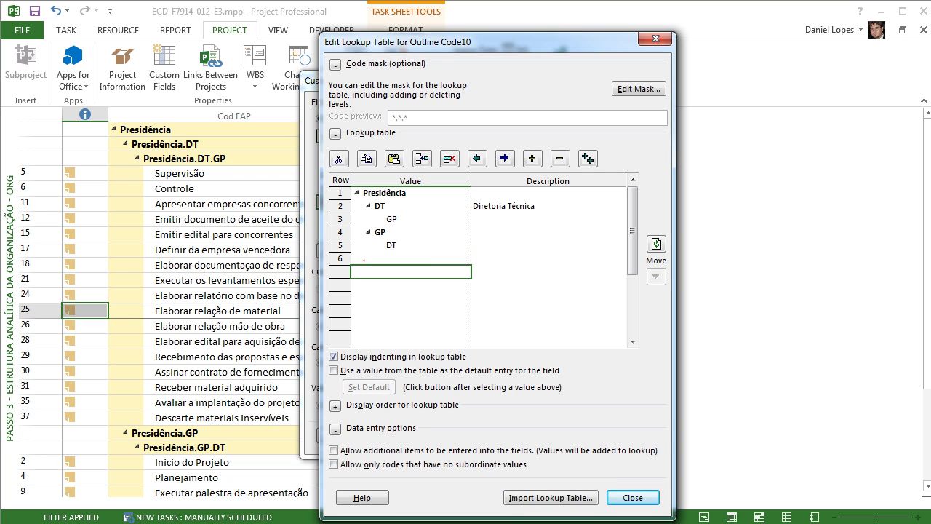
{"action": "key", "text": "BackSpace"}
{"action": "type", "text": "?"}
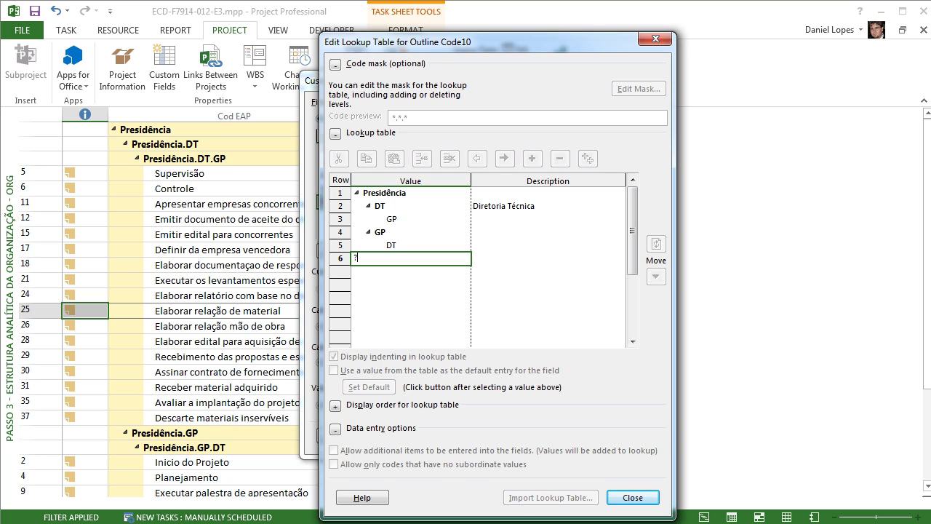
{"action": "key", "text": "Return"}
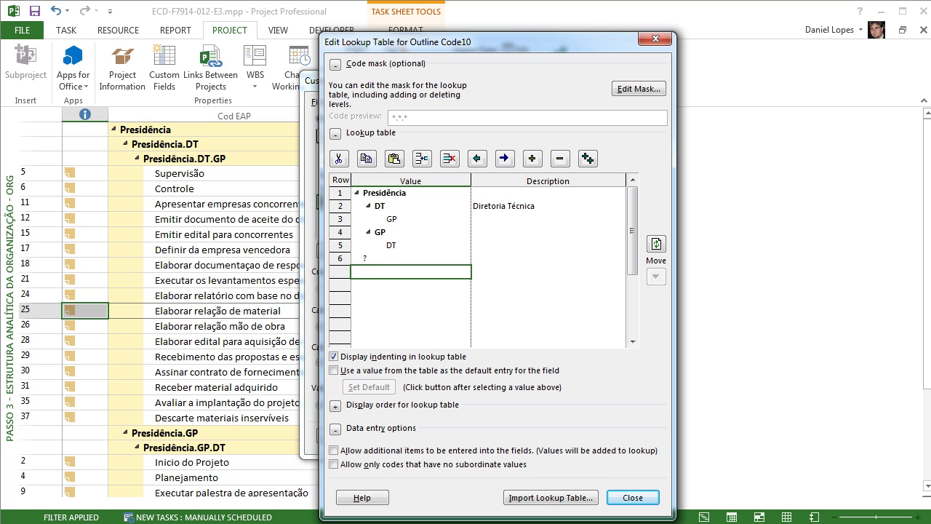
Remove the question mark value from row 6 of the lookup table.
{"action": "left_click", "coordinate": [410, 258]}
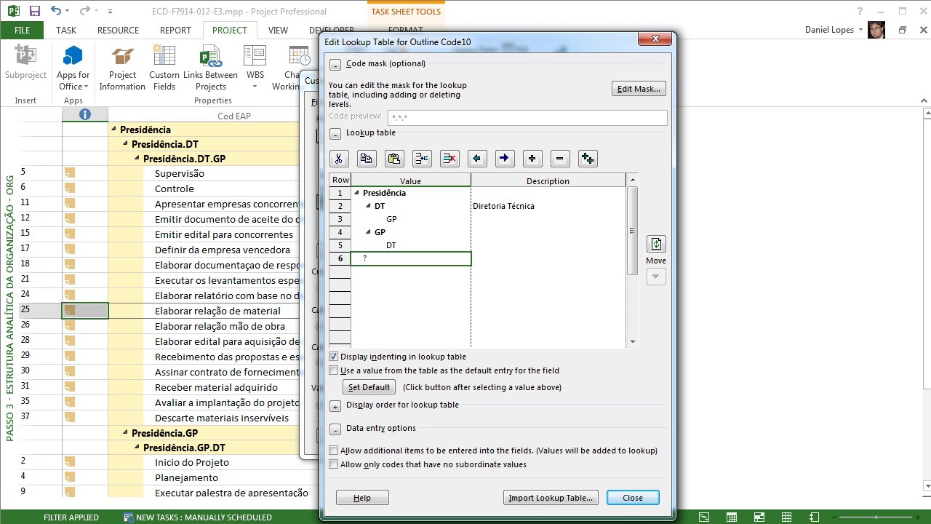
{"action": "key", "text": "BackSpace"}
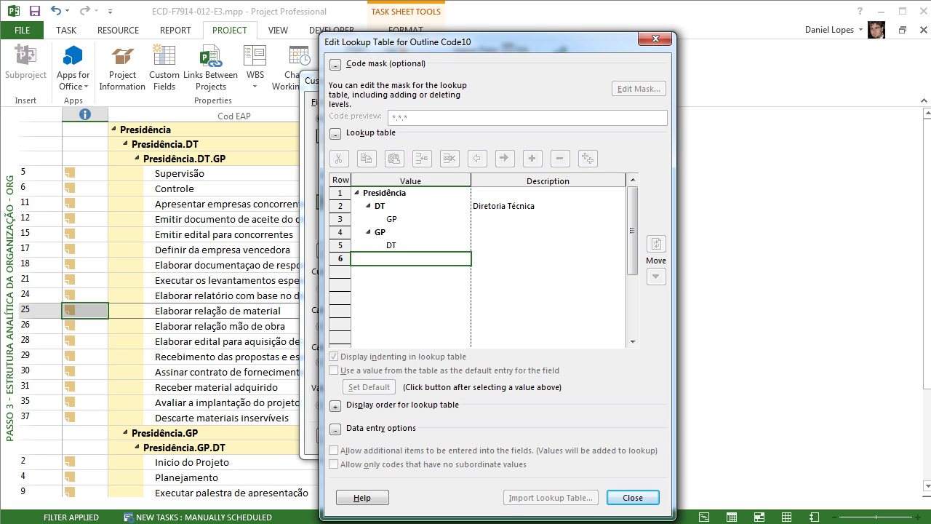
{"action": "left_click", "coordinate": [411, 232]}
{"action": "left_click", "coordinate": [410, 245]}
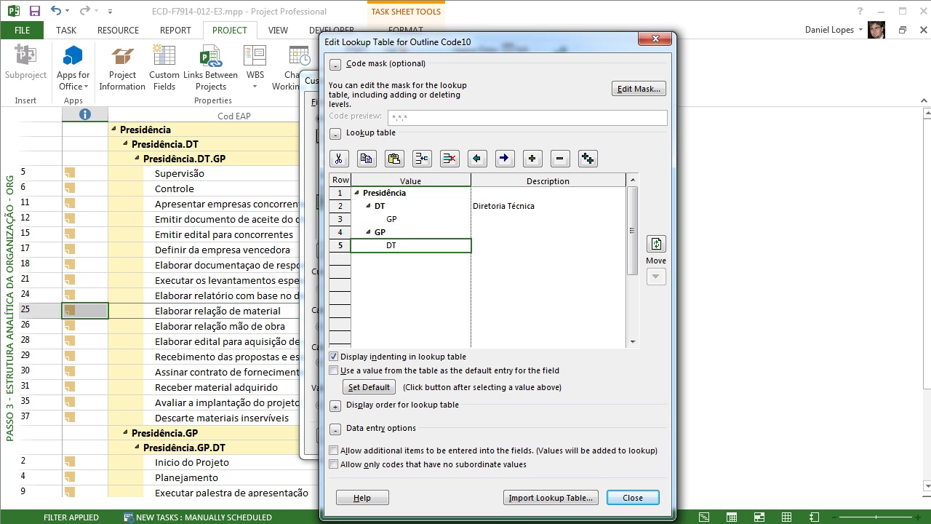
Check the sequence types offered for level 1 in the code mask definition, and close it without changes.
{"action": "left_click", "coordinate": [638, 89]}
{"action": "left_click", "coordinate": [638, 89]}
{"action": "left_click", "coordinate": [464, 238]}
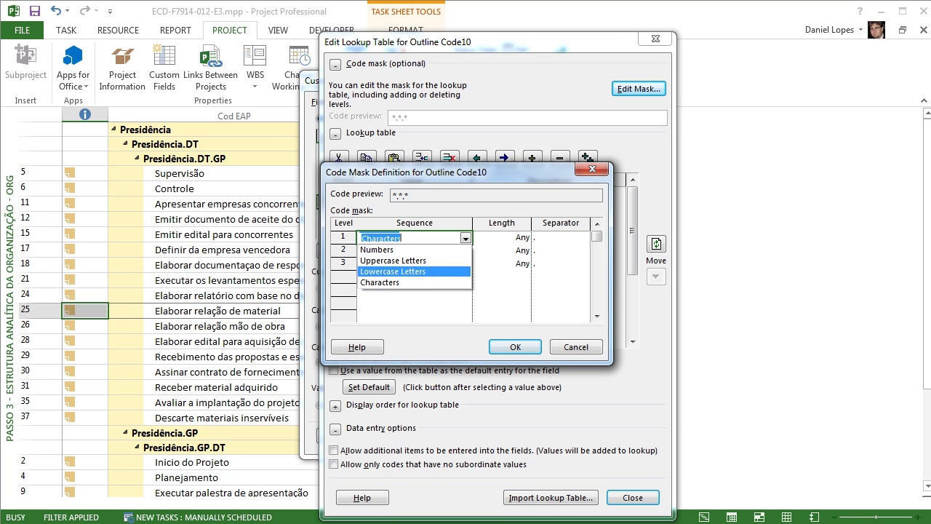
{"action": "left_click", "coordinate": [396, 282]}
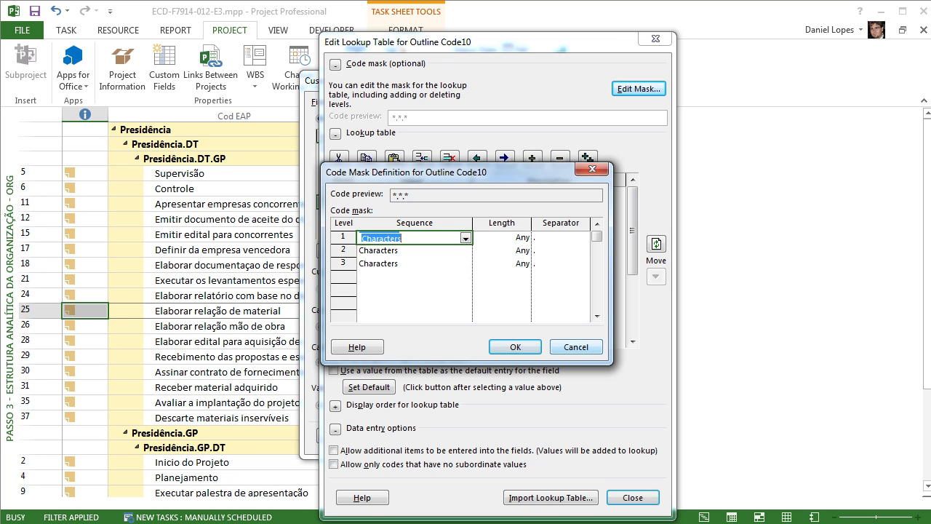
{"action": "left_click", "coordinate": [576, 347]}
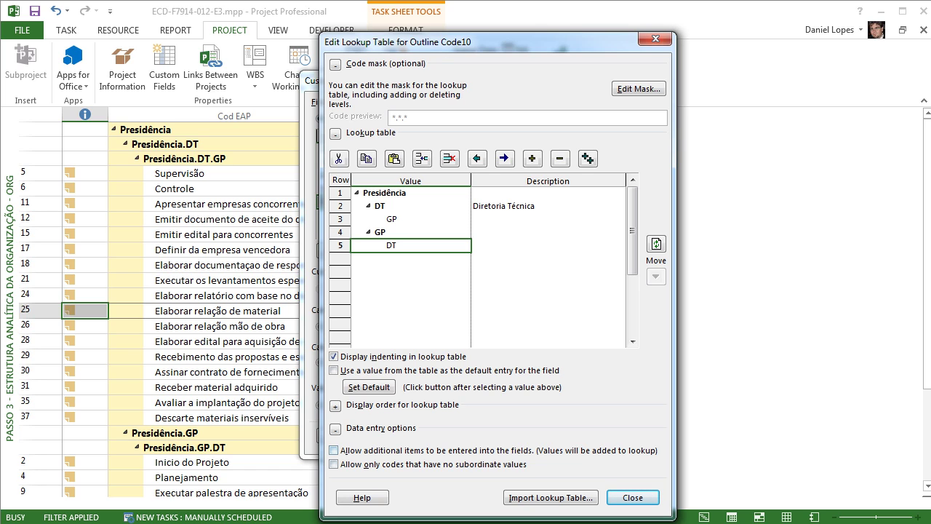
Leave "Allow only codes that have no subordinate values" off and apply the Outline Code10 lookup table, restricting the field to its listed items.
{"action": "left_click", "coordinate": [334, 465]}
{"action": "left_click", "coordinate": [334, 464]}
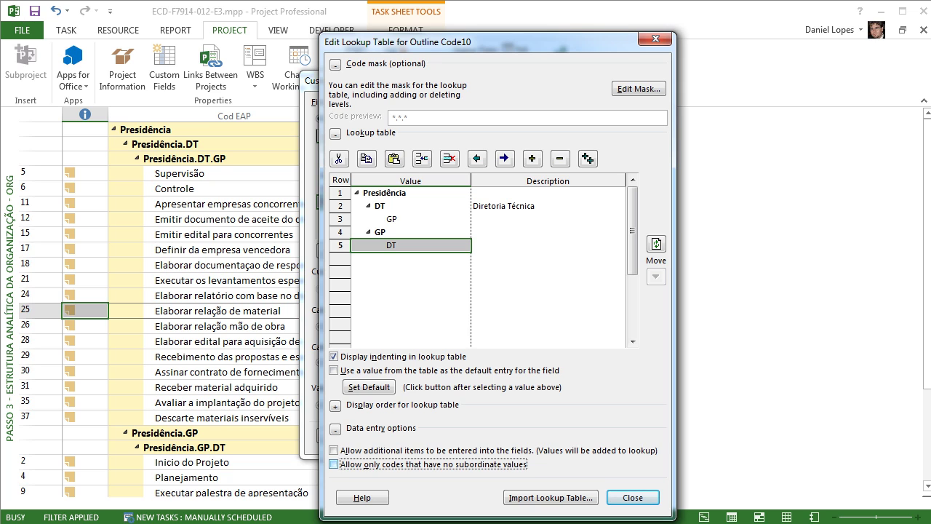
{"action": "left_click", "coordinate": [633, 497]}
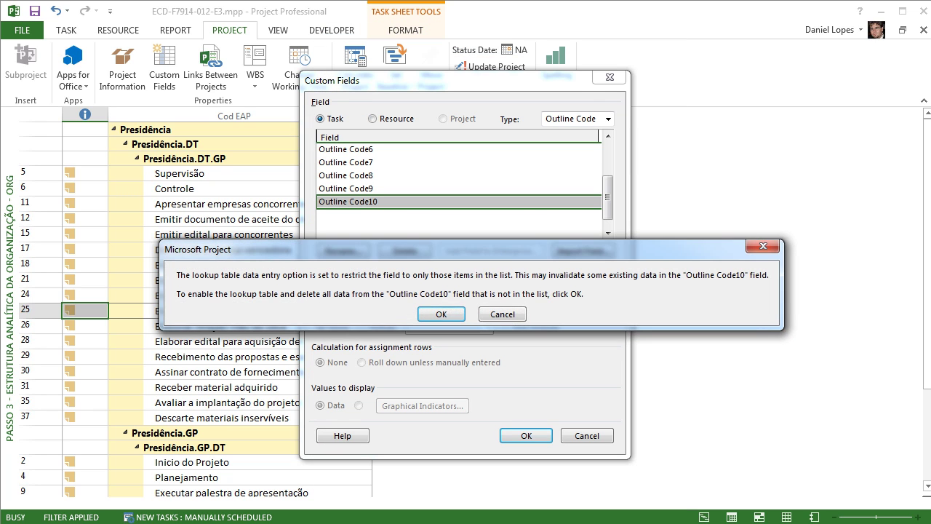
{"action": "key", "text": "Return"}
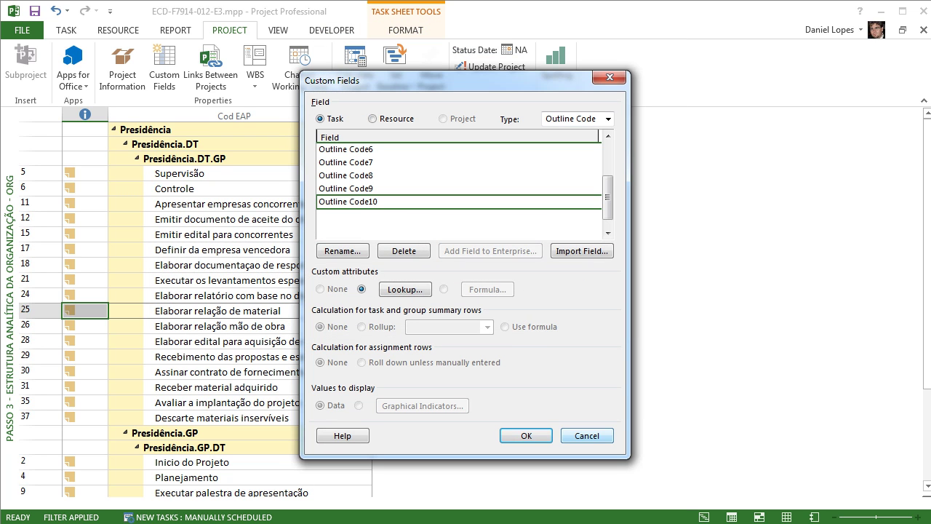
{"action": "key", "text": "Return"}
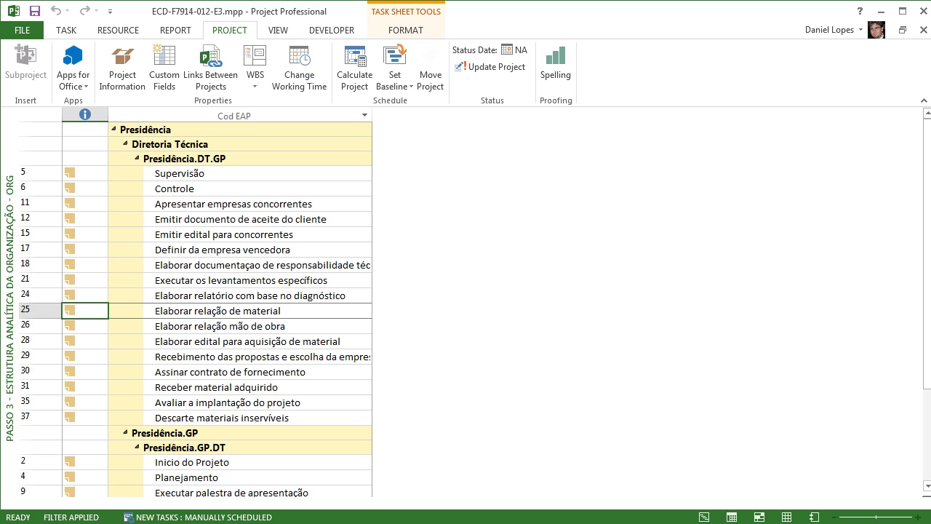
Check the Diretoria Técnica group heading and switch to the "Passo 2 - EAP - Documentação" view.
{"action": "left_click", "coordinate": [240, 144]}
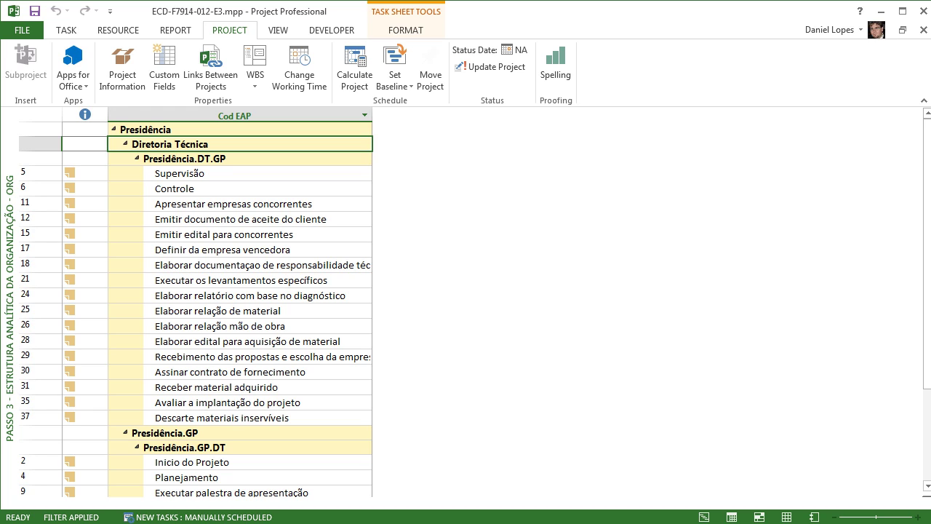
{"action": "right_click", "coordinate": [10, 234]}
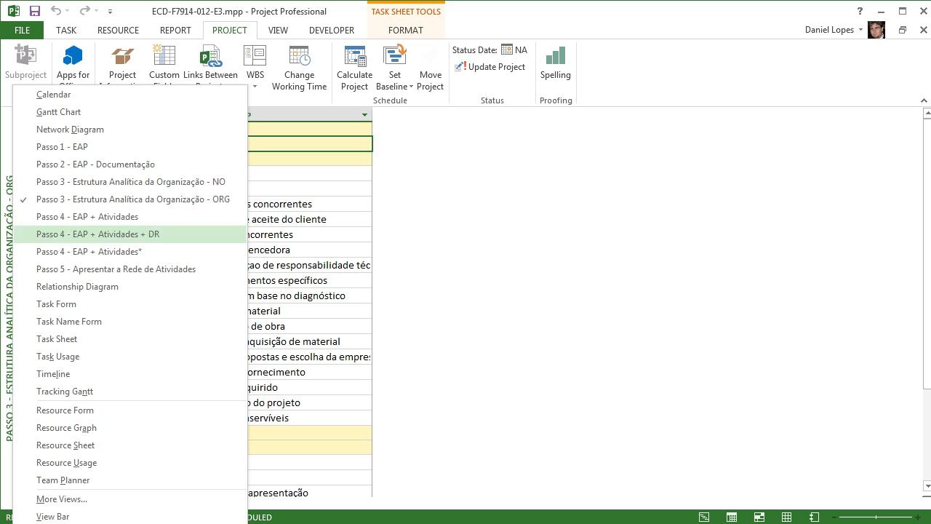
{"action": "left_click", "coordinate": [95, 163]}
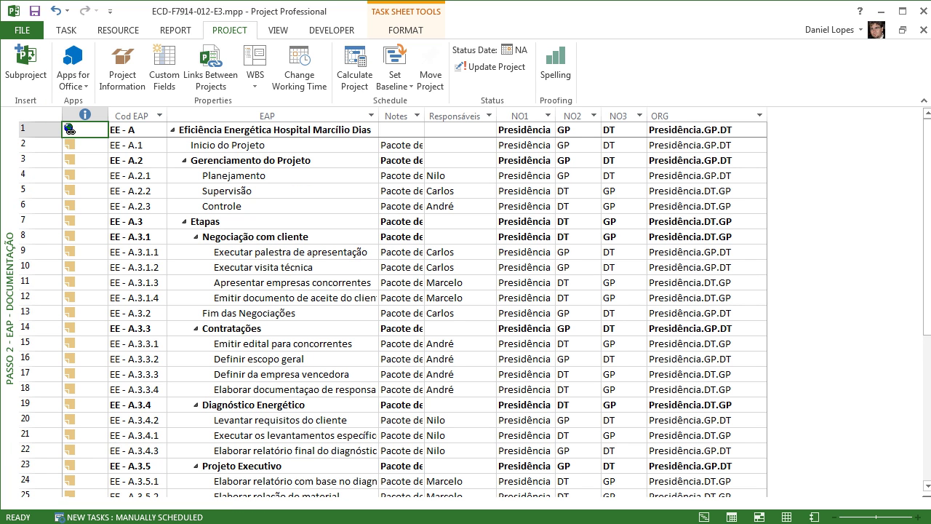
Go through the ORG lookup values for task 1 and set its ORG code to Presidência.
{"action": "left_click", "coordinate": [760, 130]}
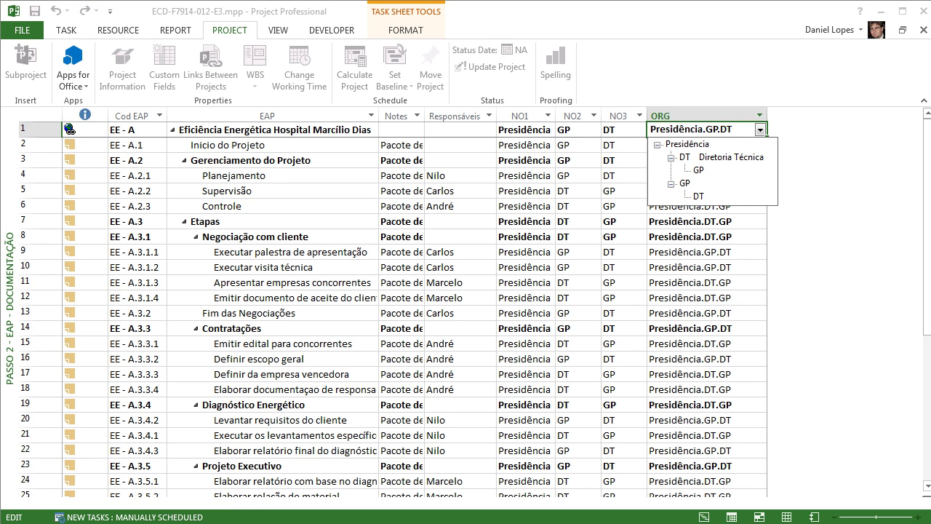
{"action": "key", "text": "Down"}
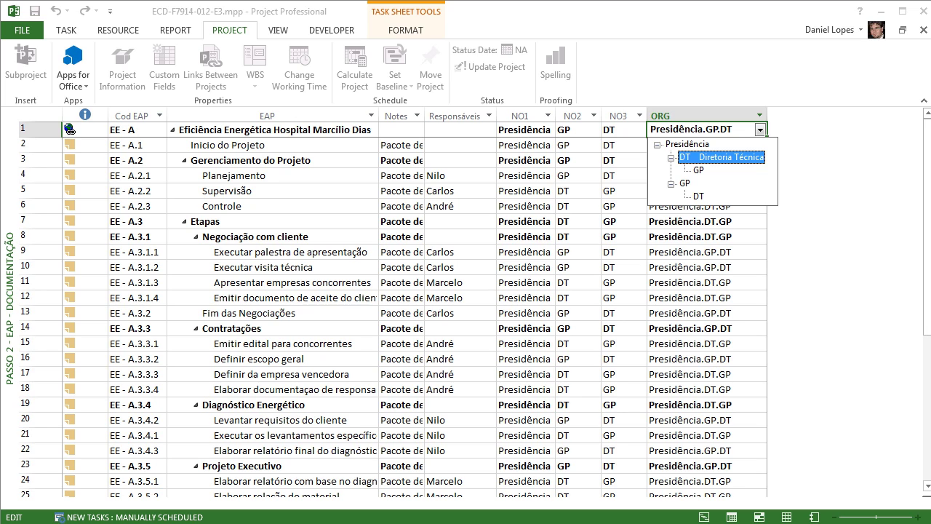
{"action": "key", "text": "Down"}
{"action": "key", "text": "Up"}
{"action": "key", "text": "Down"}
{"action": "key", "text": "Down"}
{"action": "key", "text": "Down"}
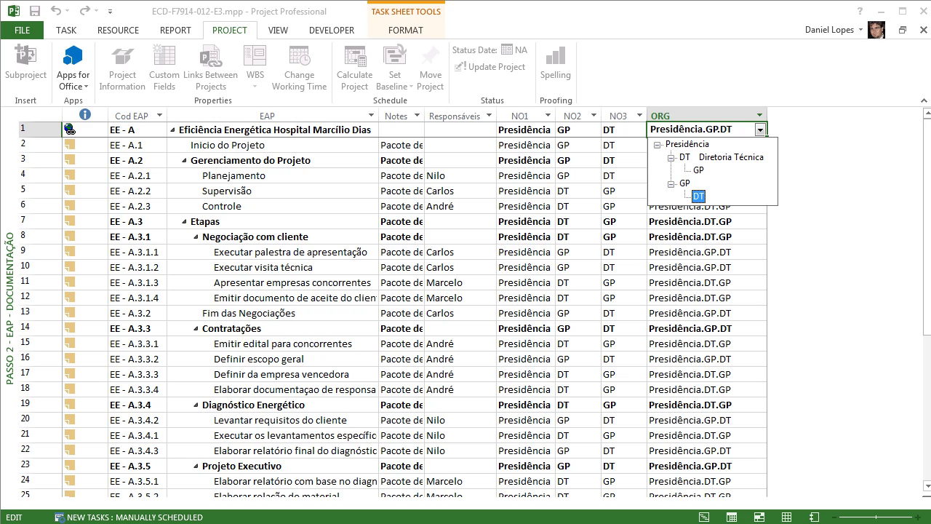
{"action": "key", "text": "Home"}
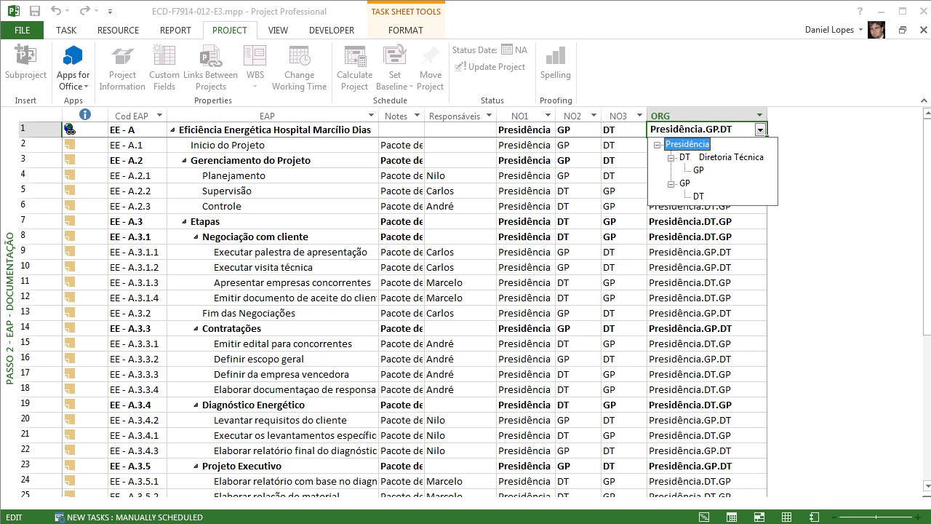
{"action": "left_click", "coordinate": [698, 169]}
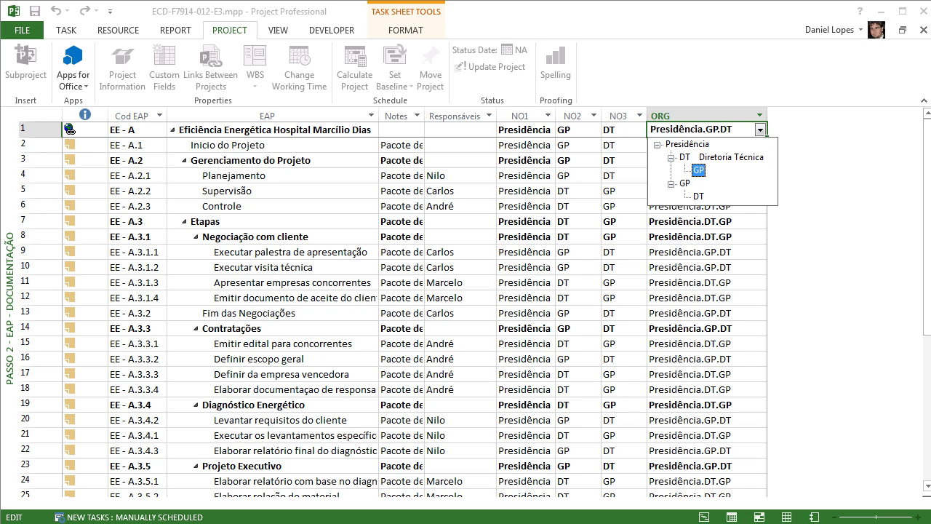
{"action": "key", "text": "Up"}
{"action": "key", "text": "Up"}
{"action": "key", "text": "Return"}
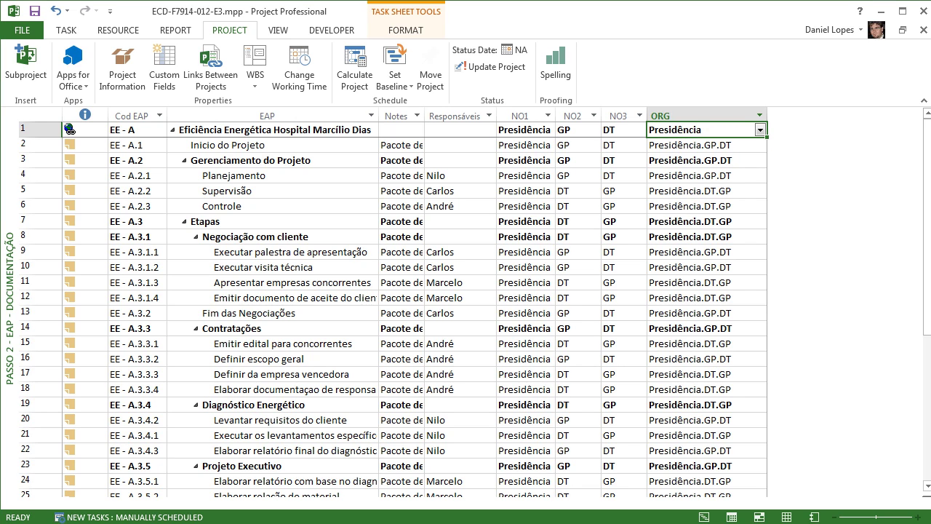
Set the ORG code of task 1 to Presidência.DT.
{"action": "left_click", "coordinate": [698, 205]}
{"action": "left_click", "coordinate": [705, 129]}
{"action": "left_click", "coordinate": [760, 129]}
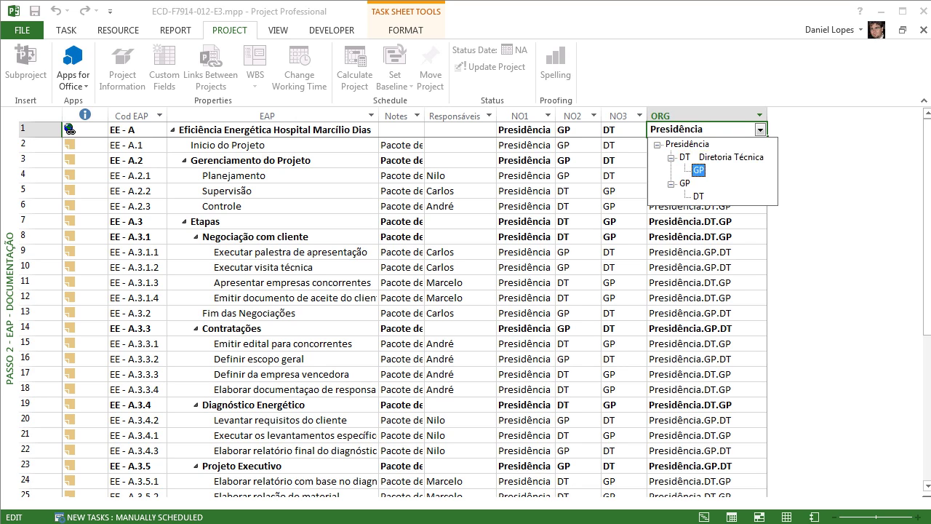
{"action": "key", "text": "Return"}
{"action": "left_click", "coordinate": [698, 190]}
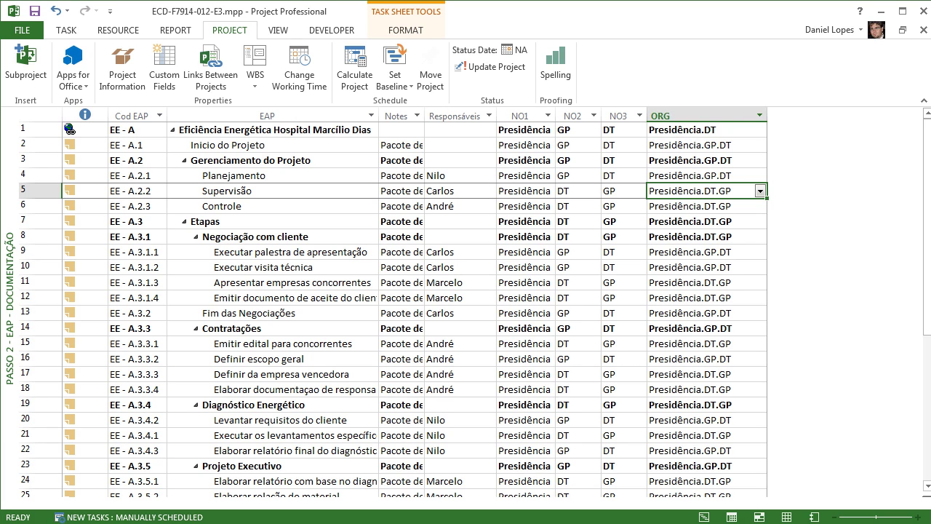
Browse the ORG lookup values for task 1 without choosing one, and undo the ORG changes made to that task.
{"action": "left_click", "coordinate": [699, 129]}
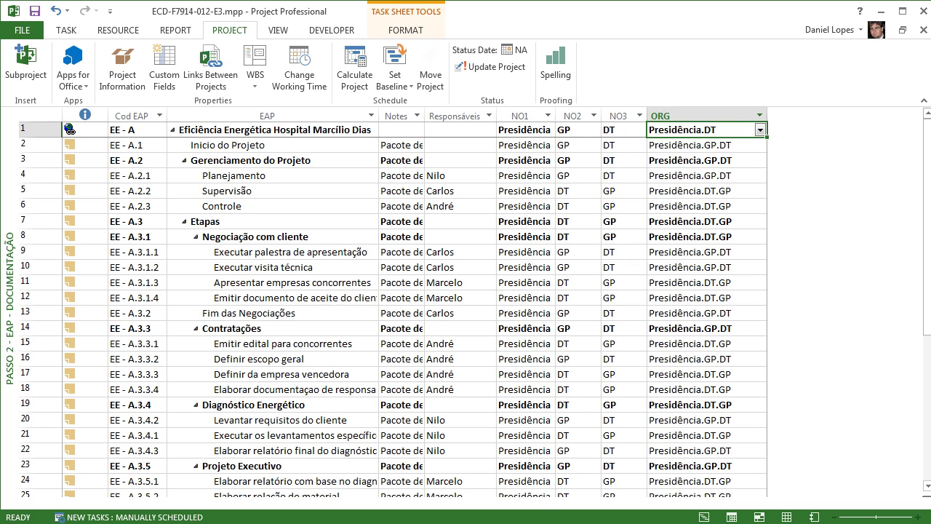
{"action": "key", "text": "alt+Down"}
{"action": "key", "text": "Down"}
{"action": "key", "text": "Down"}
{"action": "key", "text": "Down"}
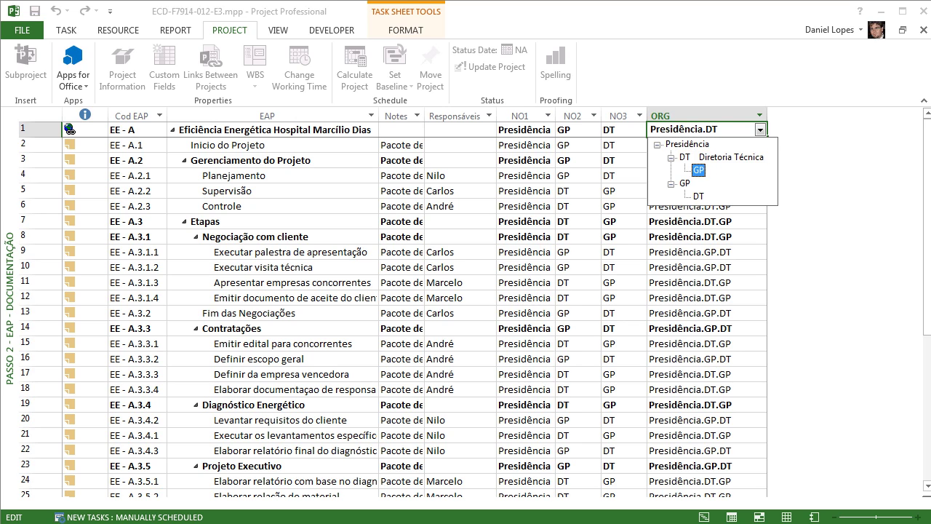
{"action": "key", "text": "Down"}
{"action": "key", "text": "Escape"}
{"action": "key", "text": "Escape"}
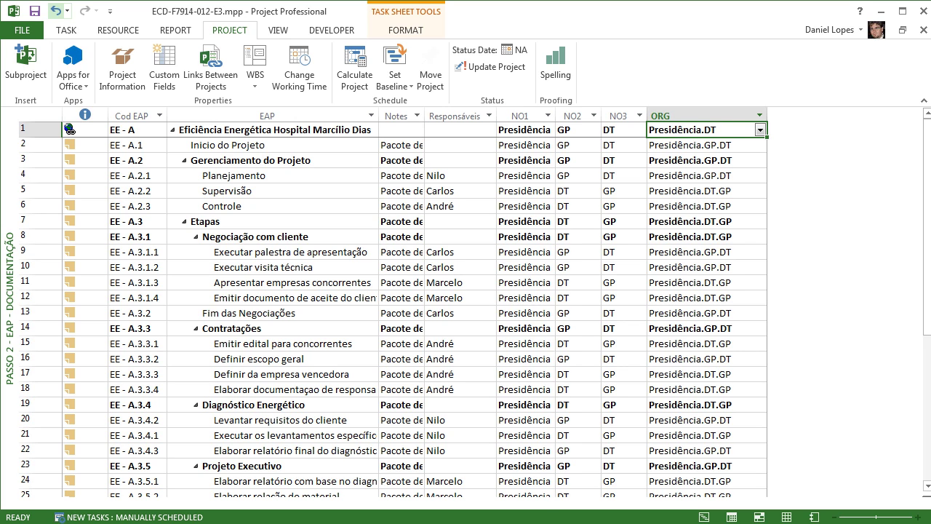
{"action": "left_click", "coordinate": [56, 11]}
{"action": "left_click", "coordinate": [56, 11]}
Try to enter "P" as the ORG code of task 40, Fim do Projeto.
{"action": "left_click", "coordinate": [699, 222]}
{"action": "left_click_drag", "start_coordinate": [926, 226], "coordinate": [927, 369]}
{"action": "left_click", "coordinate": [699, 481]}
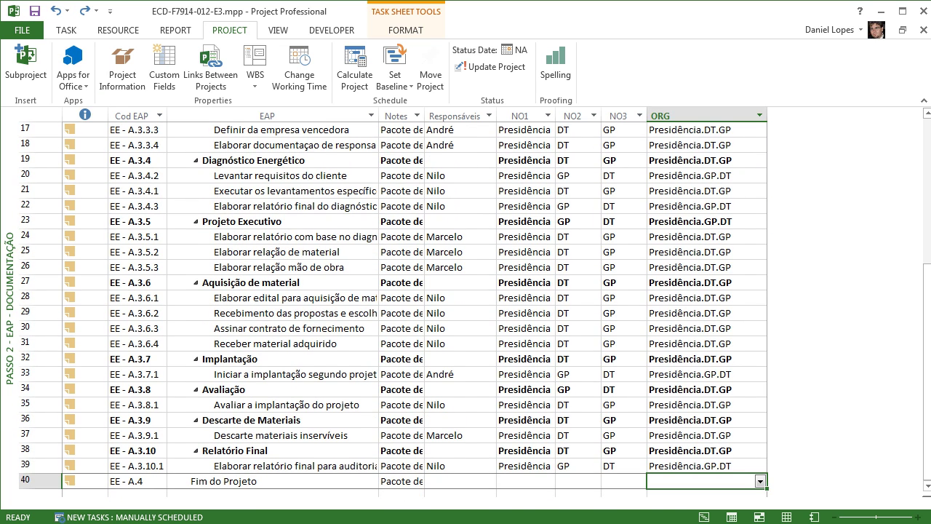
{"action": "type", "text": "P"}
{"action": "key", "text": "Return"}
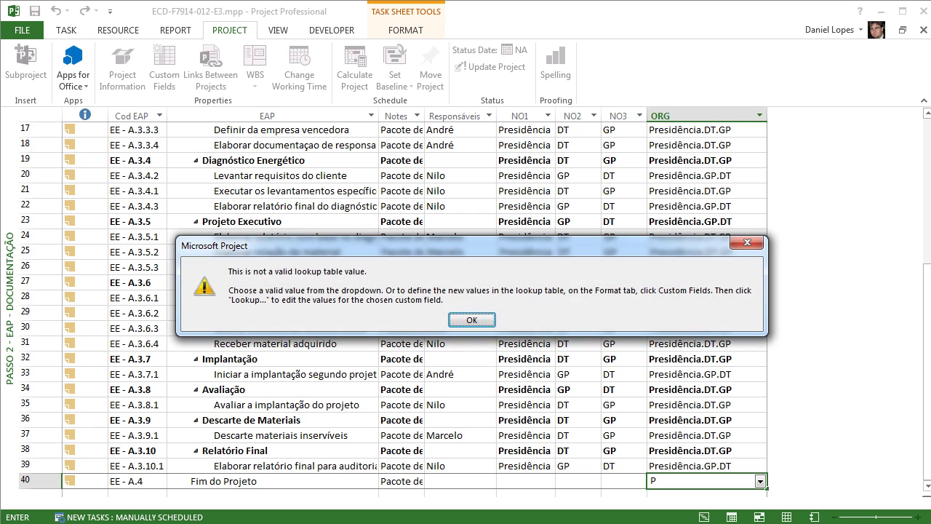
{"action": "left_click", "coordinate": [472, 320]}
{"action": "left_click", "coordinate": [699, 328]}
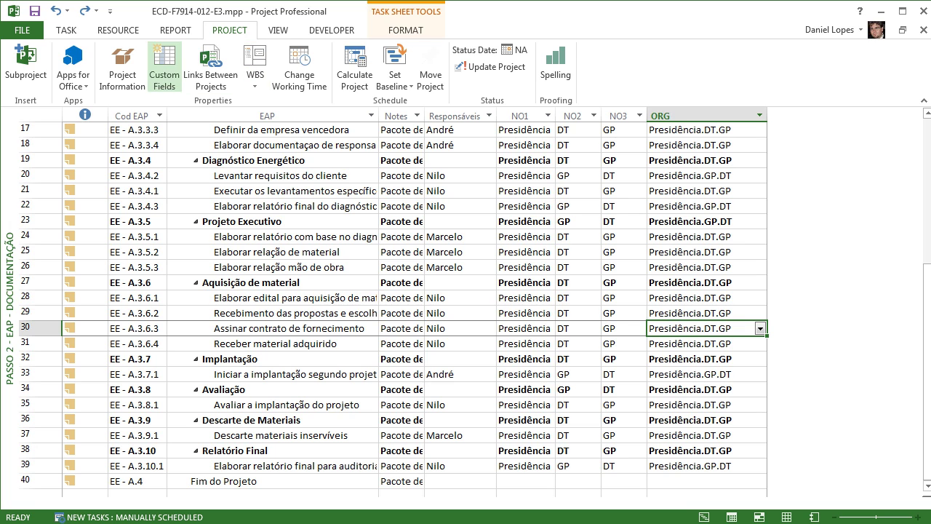
Enable both data entry options for the Outline Code10 lookup table: allow additional items, and allow only codes without subordinate values.
{"action": "left_click", "coordinate": [163, 70]}
{"action": "left_click", "coordinate": [405, 289]}
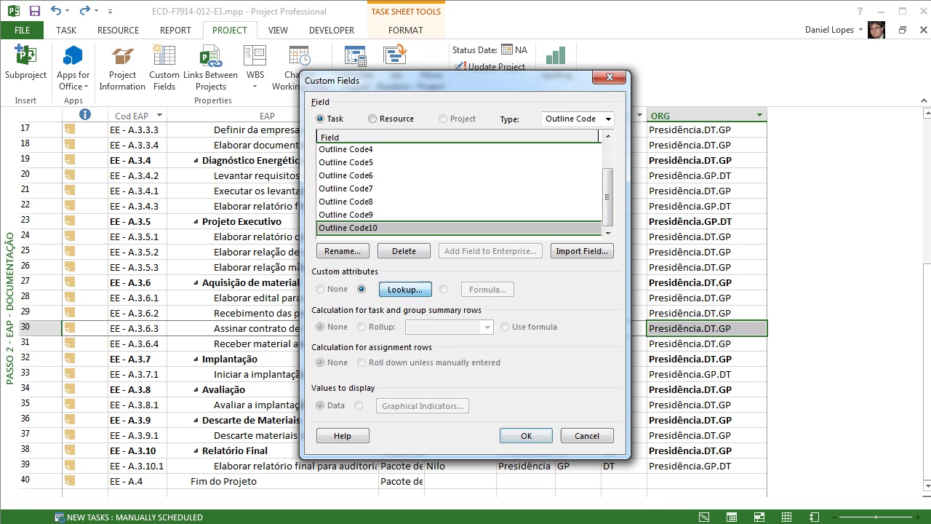
{"action": "left_click", "coordinate": [300, 452]}
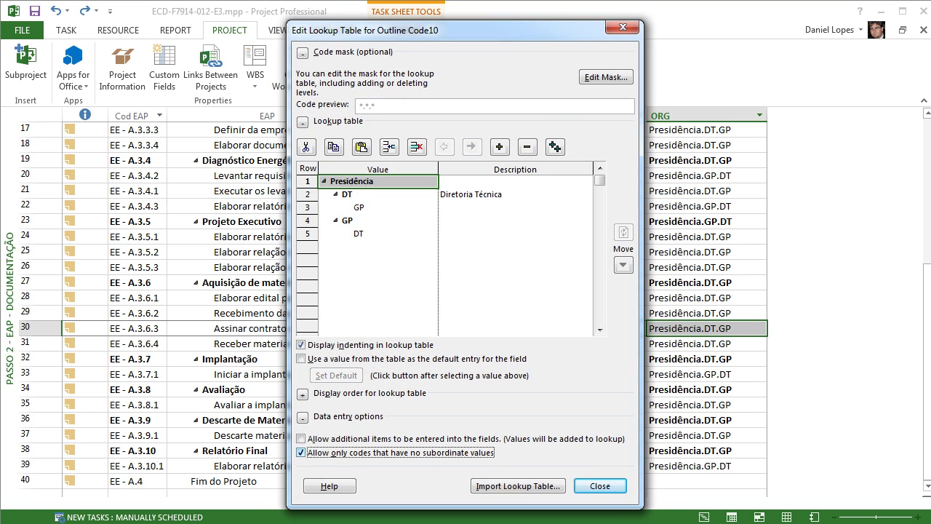
{"action": "left_click", "coordinate": [301, 438]}
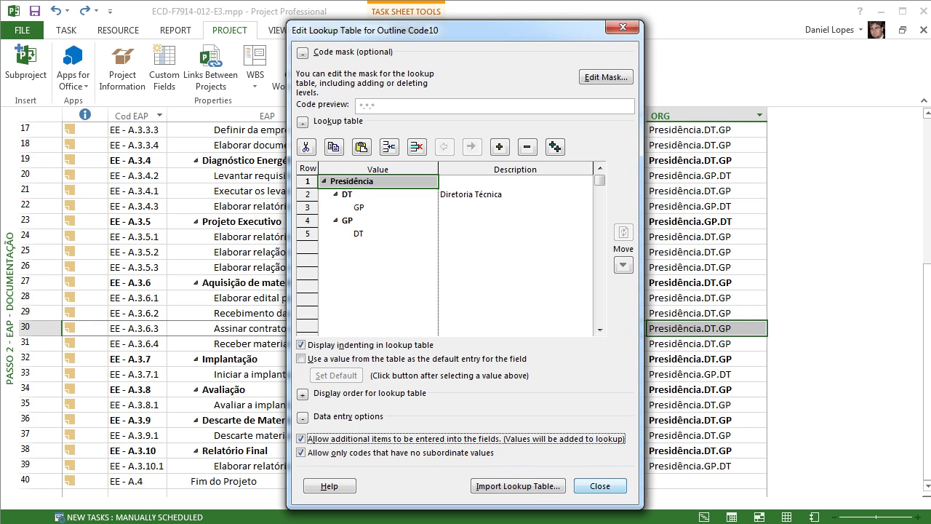
Clear the description of the DT value on row 2 of the lookup table and apply the custom field changes.
{"action": "left_click", "coordinate": [515, 194]}
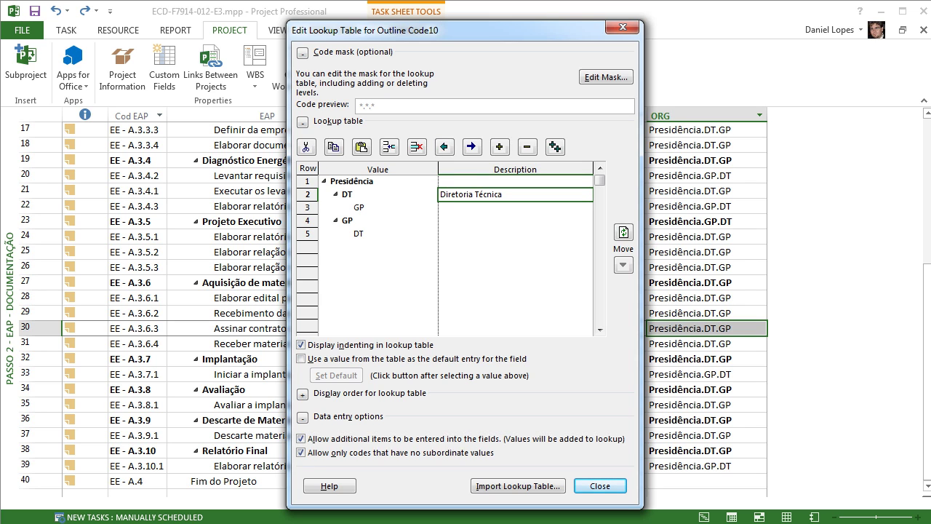
{"action": "key", "text": "BackSpace"}
{"action": "left_click", "coordinate": [515, 234]}
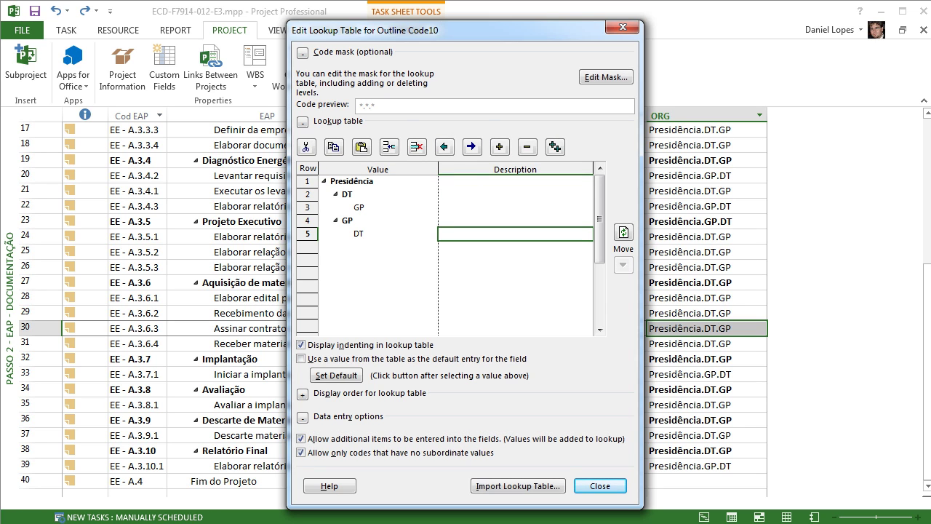
{"action": "left_click", "coordinate": [600, 486]}
{"action": "left_click", "coordinate": [526, 435]}
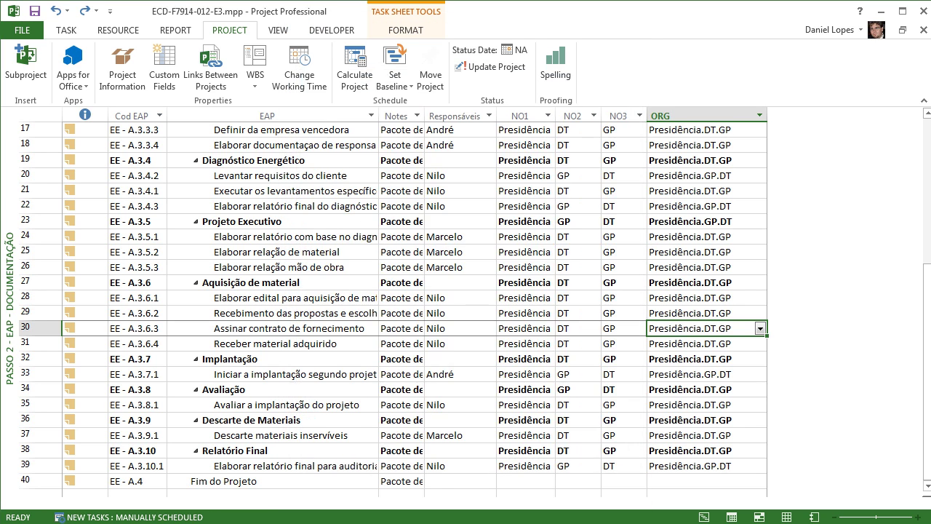
Start entering "P" as the ORG code of task 40, collapse and expand its lookup tree, and cancel.
{"action": "left_click", "coordinate": [701, 480]}
{"action": "type", "text": "P"}
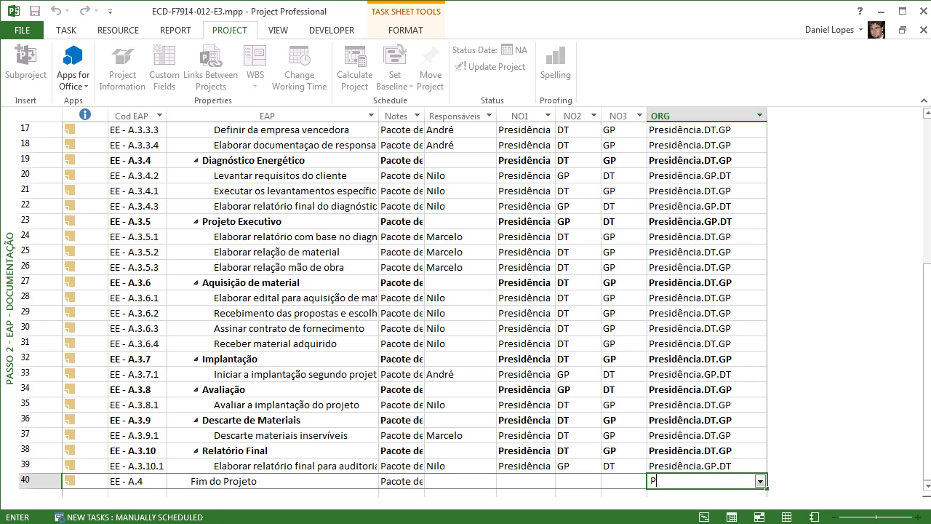
{"action": "left_click", "coordinate": [761, 480]}
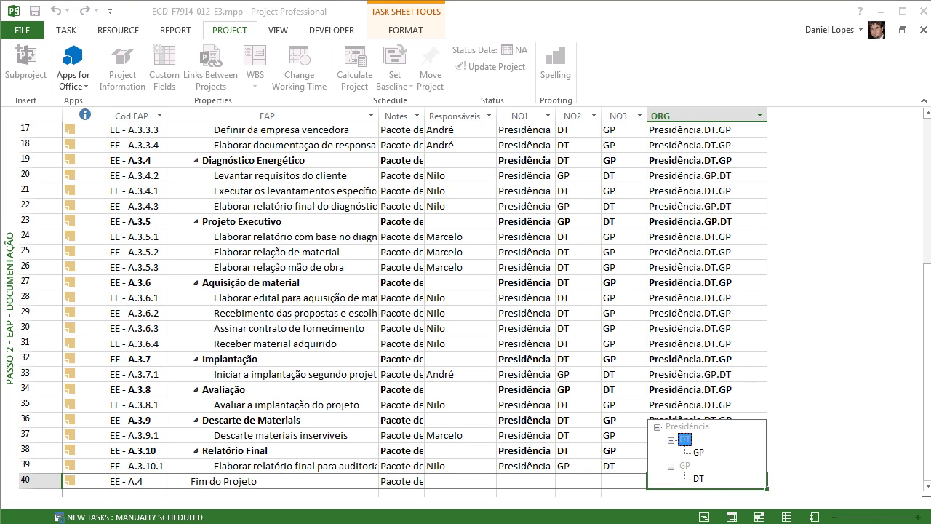
{"action": "left_click", "coordinate": [657, 427]}
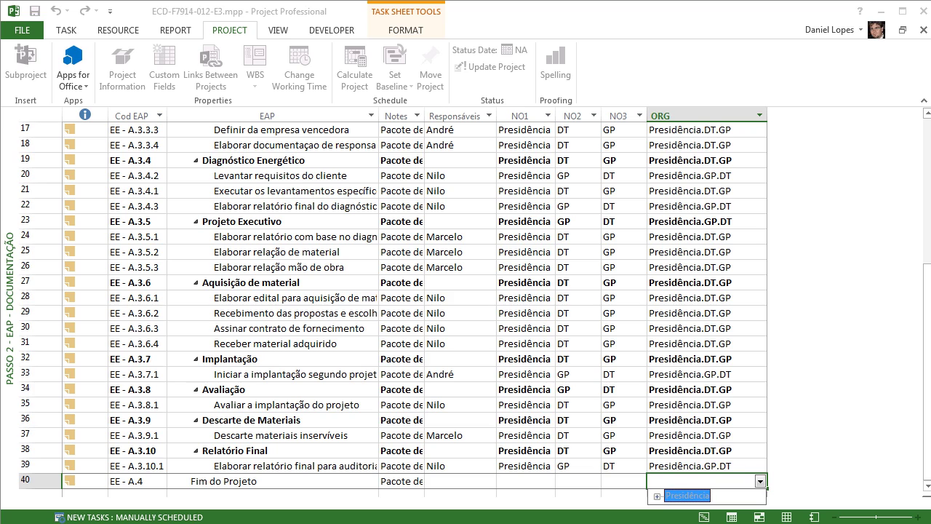
{"action": "key", "text": "Right"}
{"action": "key", "text": "Down"}
{"action": "key", "text": "Escape"}
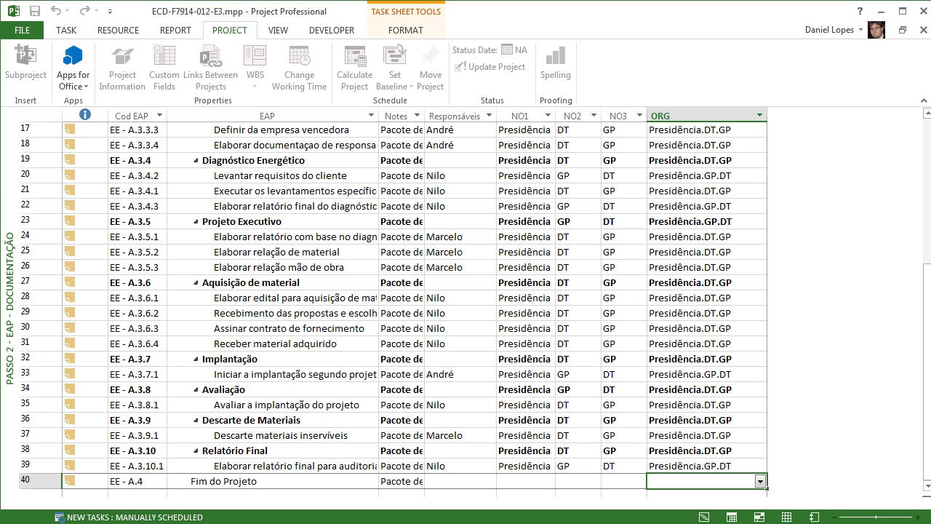
Browse the ORG lookup tree of task 40, moving through its parent and lowest-level values, and cancel without choosing one.
{"action": "key", "text": "alt+Down"}
{"action": "key", "text": "Up"}
{"action": "key", "text": "Up"}
{"action": "key", "text": "Up"}
{"action": "key", "text": "Up"}
{"action": "key", "text": "Down"}
{"action": "key", "text": "Down"}
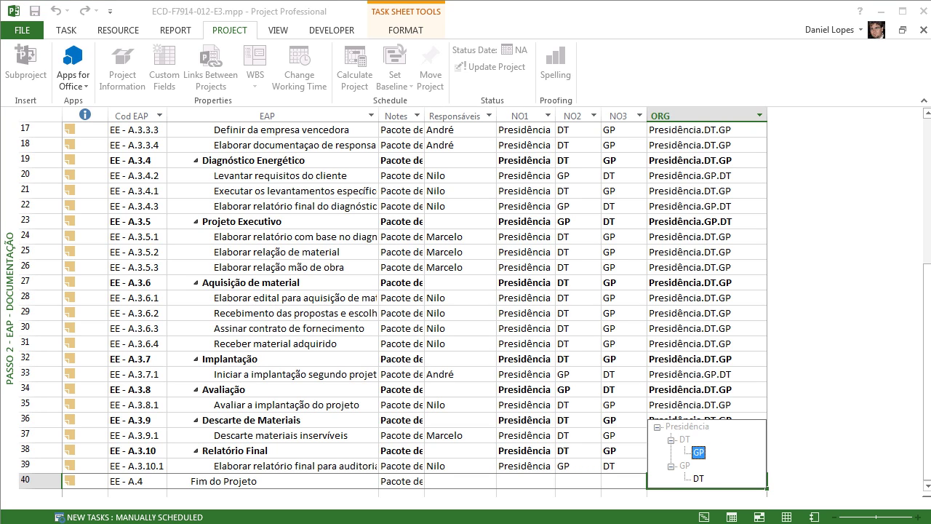
{"action": "key", "text": "Down"}
{"action": "key", "text": "Down"}
{"action": "key", "text": "Up"}
{"action": "key", "text": "Up"}
{"action": "key", "text": "Up"}
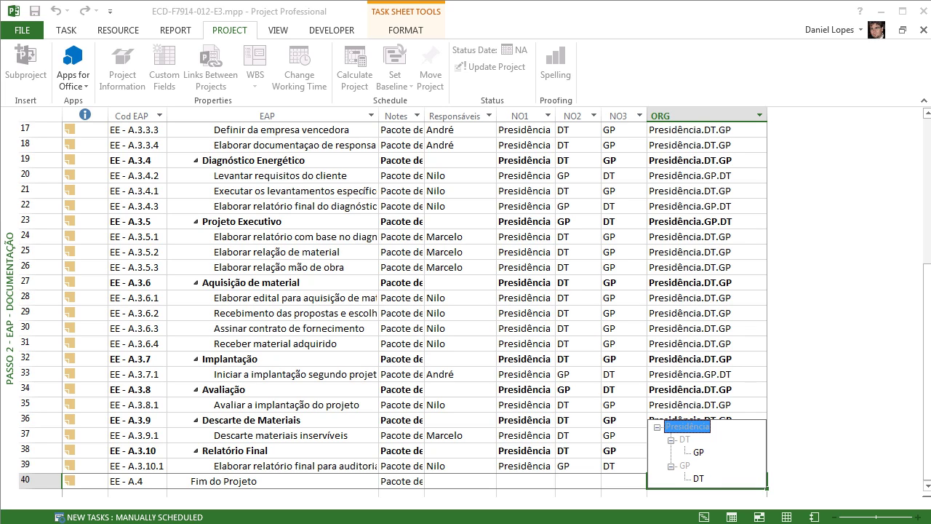
{"action": "key", "text": "Down"}
{"action": "key", "text": "Up"}
{"action": "key", "text": "Up"}
{"action": "key", "text": "Down"}
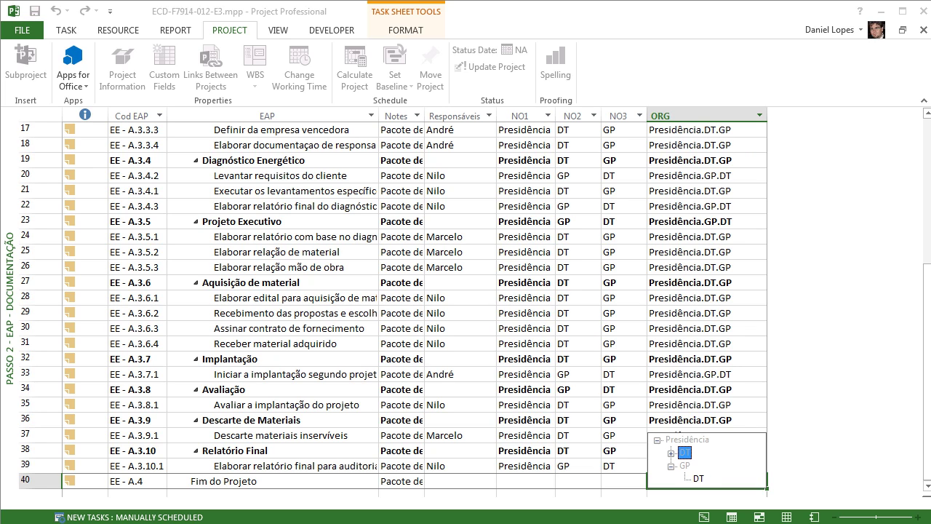
{"action": "key", "text": "Down"}
{"action": "key", "text": "Down"}
{"action": "key", "text": "Escape"}
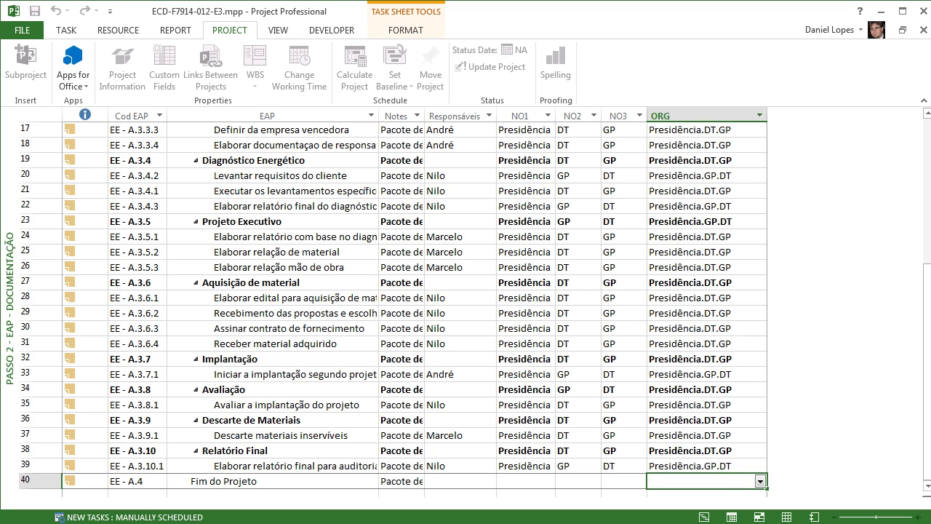
Enter "PRESIDENCIA" as the ORG code of task 40, Fim do Projeto.
{"action": "type", "text": "PRESIDENCIA"}
{"action": "key", "text": "Return"}
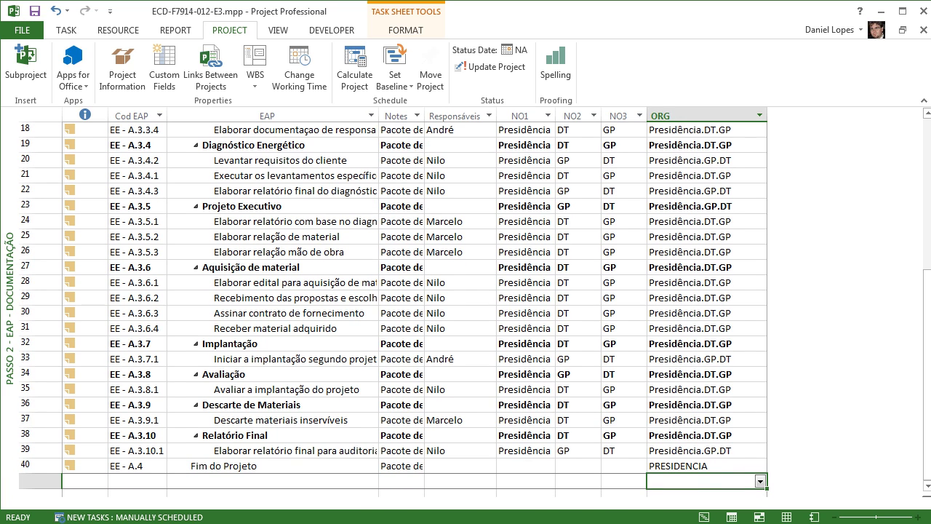
{"action": "key", "text": "Up"}
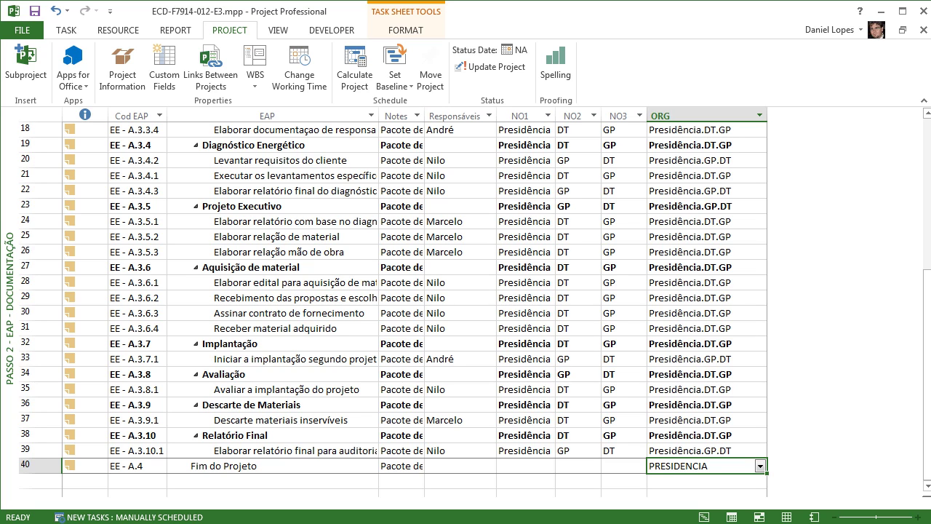
{"action": "left_click", "coordinate": [702, 493]}
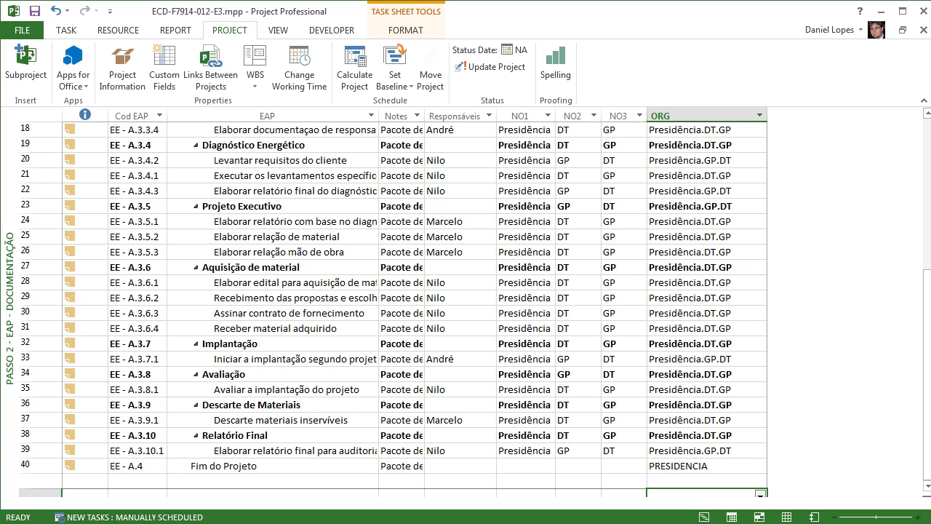
Show the Passo 3 - Estrutura Analítica da Organização - ORG view and examine how task 40 and the other tasks are grouped.
{"action": "right_click", "coordinate": [8, 309]}
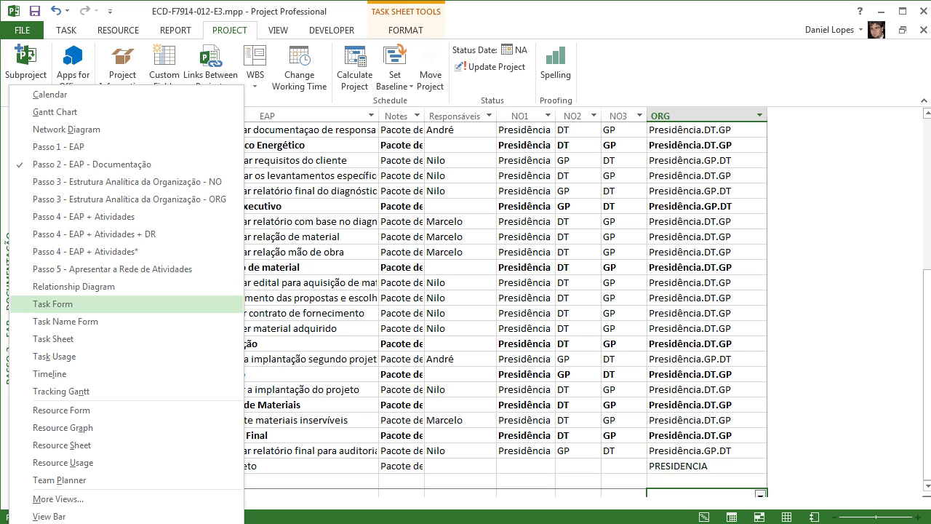
{"action": "left_click", "coordinate": [109, 199]}
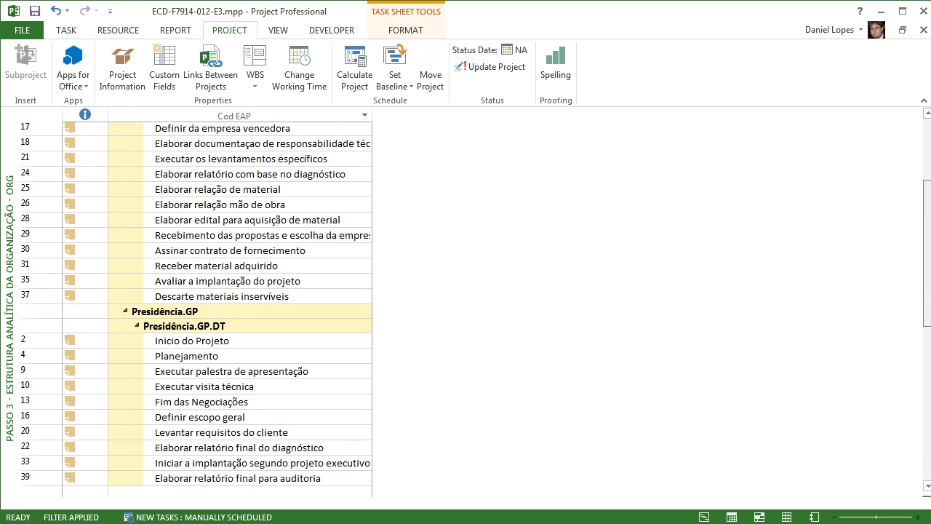
{"action": "left_click_drag", "start_coordinate": [927, 349], "coordinate": [927, 242]}
{"action": "left_click", "coordinate": [240, 130]}
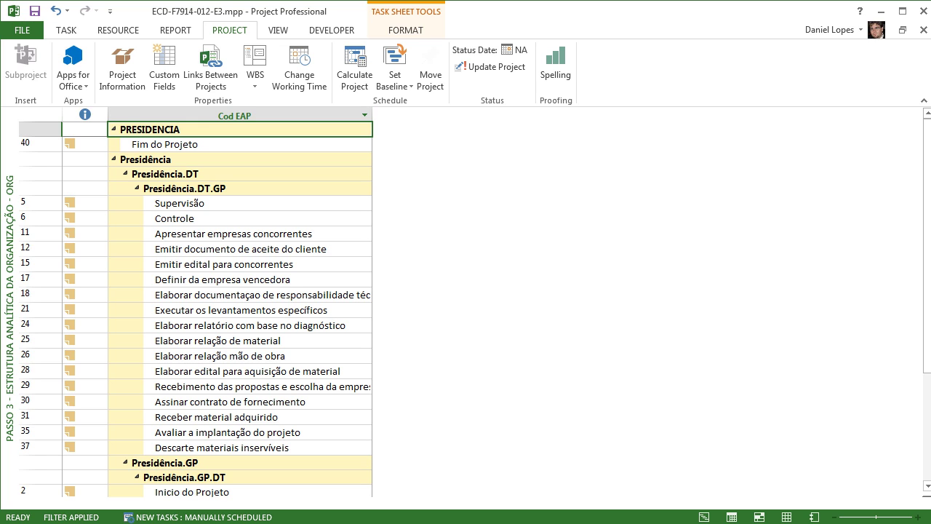
{"action": "left_click", "coordinate": [240, 144]}
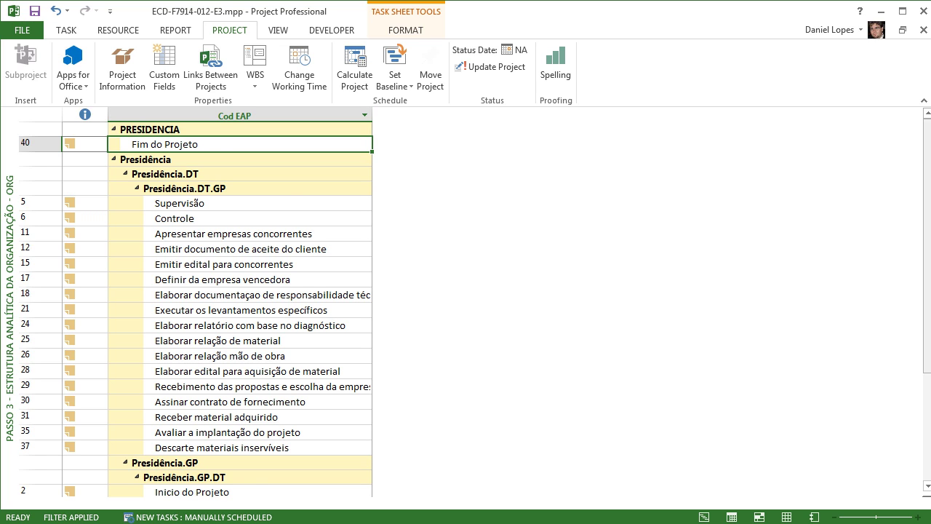
{"action": "scroll", "coordinate": [197, 305], "scroll_direction": "down", "scroll_amount": 3}
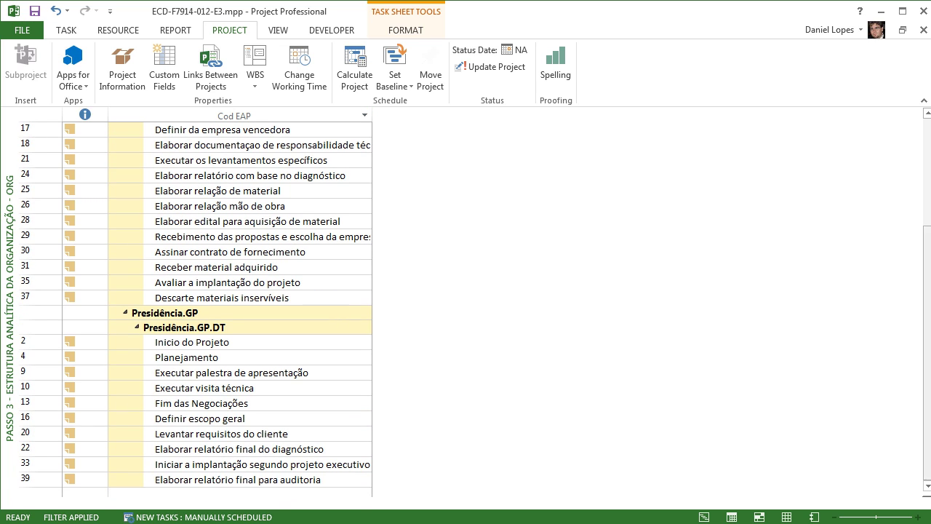
{"action": "scroll", "coordinate": [240, 305], "scroll_direction": "up", "scroll_amount": 3}
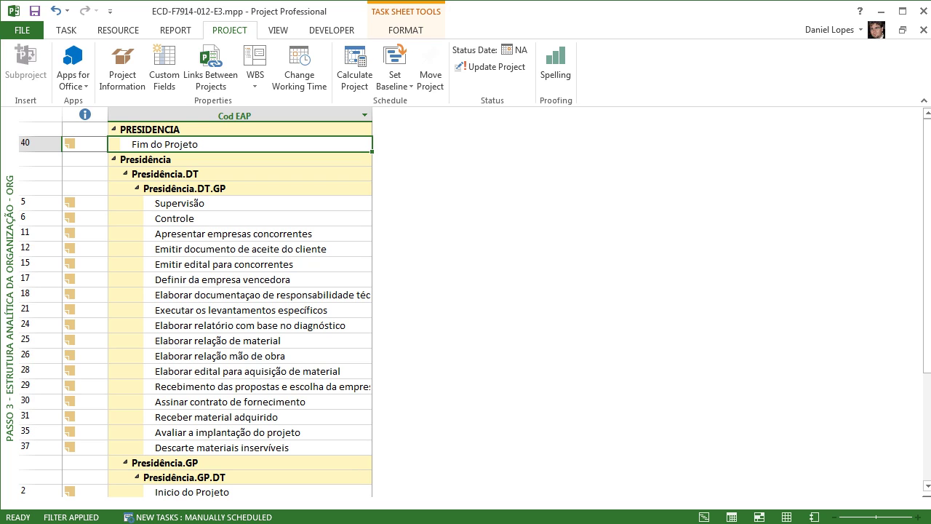
Return to the Passo 2 - EAP - Documentação view, undo task 40's ORG entry and the preceding changes, and redo one change.
{"action": "right_click", "coordinate": [6, 184]}
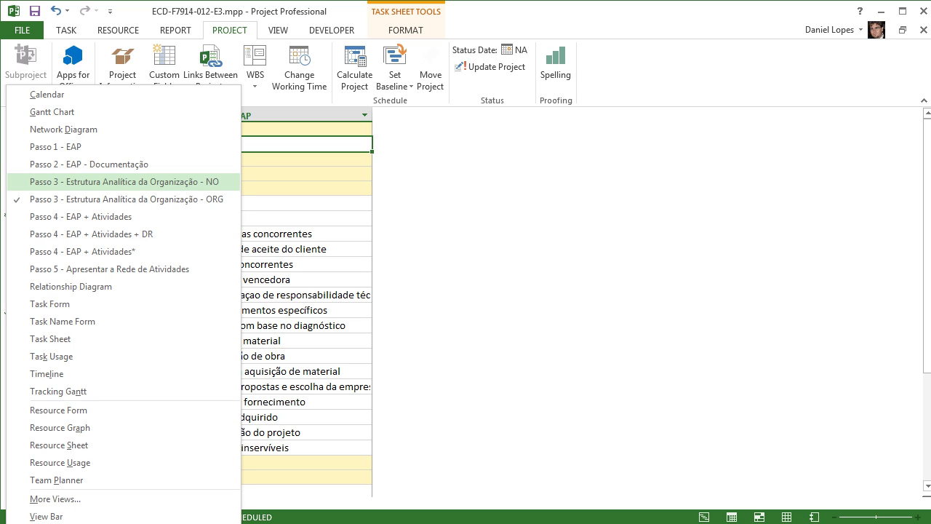
{"action": "left_click", "coordinate": [89, 164]}
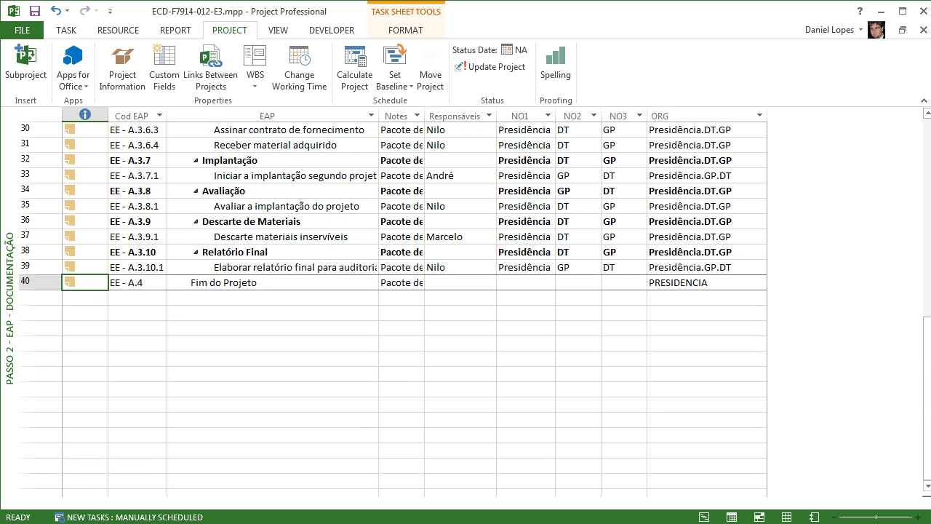
{"action": "left_click", "coordinate": [688, 283]}
{"action": "left_click", "coordinate": [56, 11]}
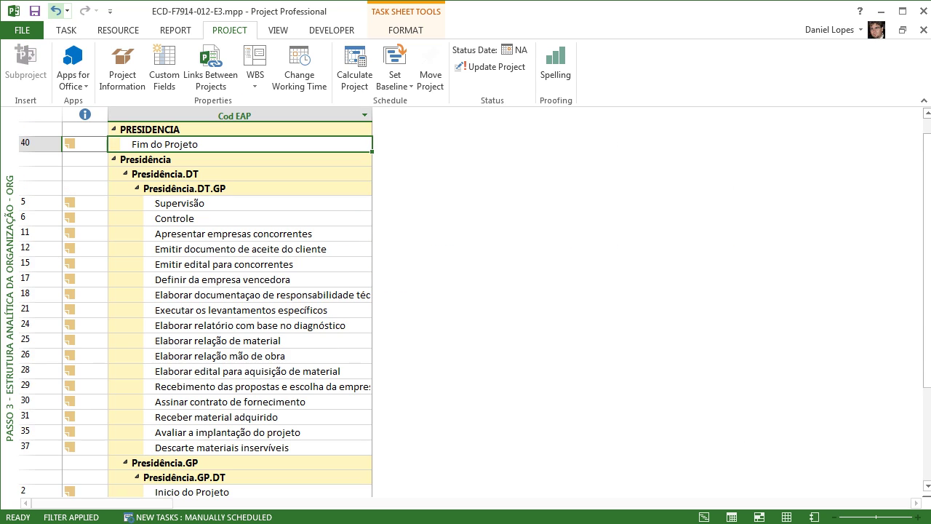
{"action": "left_click", "coordinate": [56, 11]}
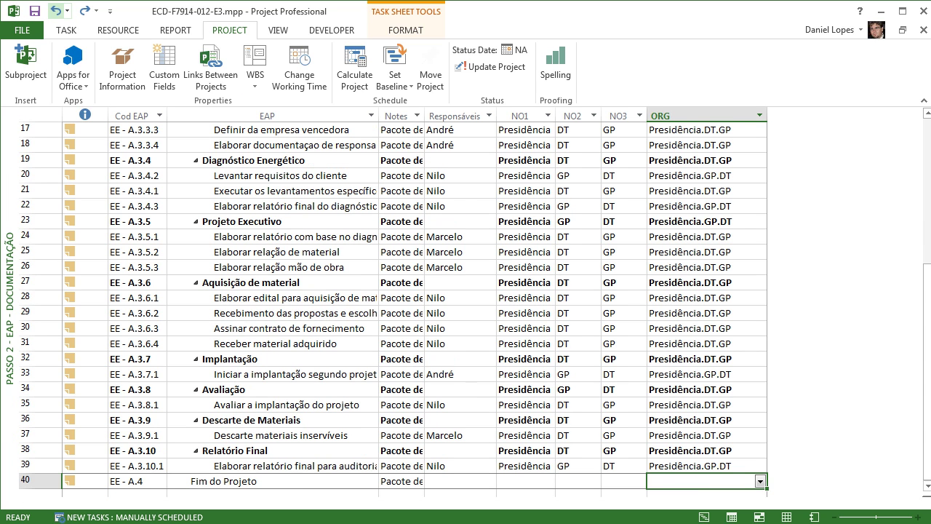
{"action": "left_click", "coordinate": [56, 11]}
{"action": "left_click", "coordinate": [55, 11]}
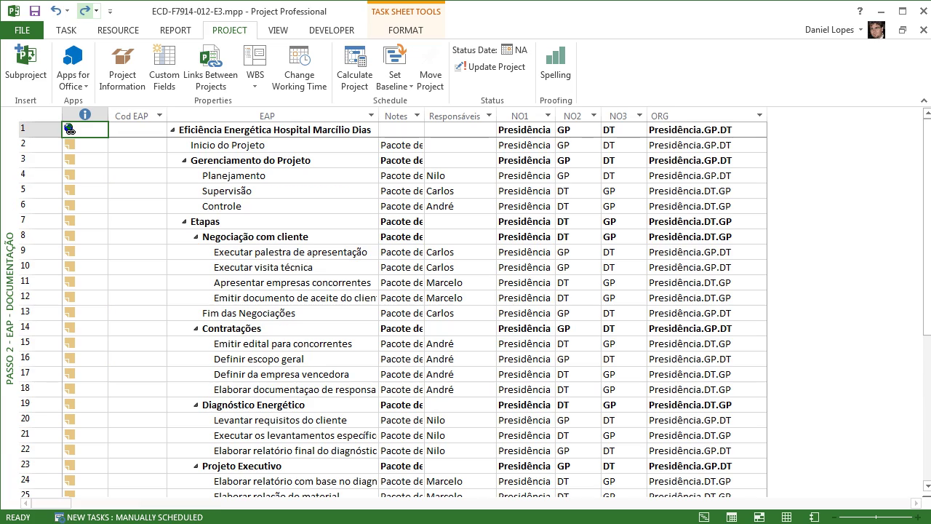
{"action": "left_click", "coordinate": [85, 10]}
Look through the task sheet to check the Cod EAP and ORG codes from Fim do Projeto back to Inicio do Projeto.
{"action": "left_click", "coordinate": [624, 312]}
{"action": "left_click_drag", "start_coordinate": [928, 226], "coordinate": [927, 371]}
{"action": "scroll", "coordinate": [392, 306], "scroll_direction": "up", "scroll_amount": 5}
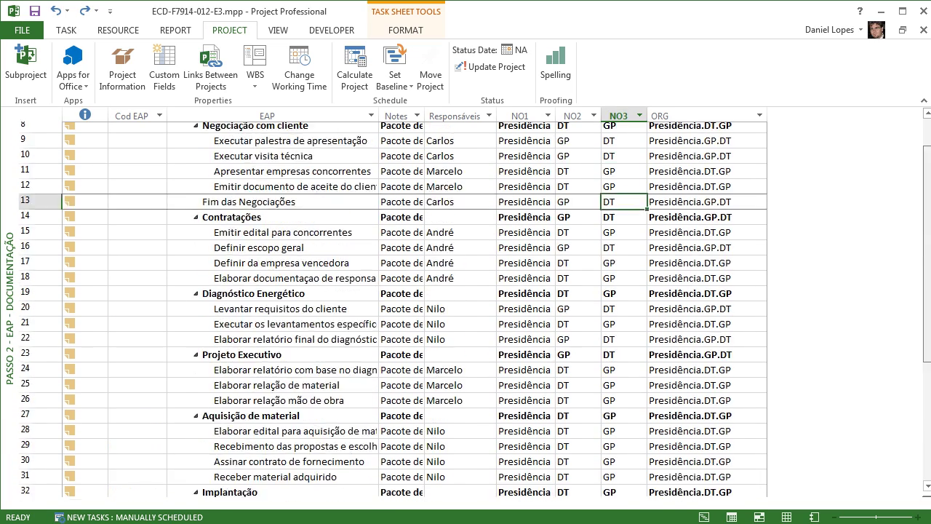
{"action": "scroll", "coordinate": [393, 305], "scroll_direction": "down", "scroll_amount": 5}
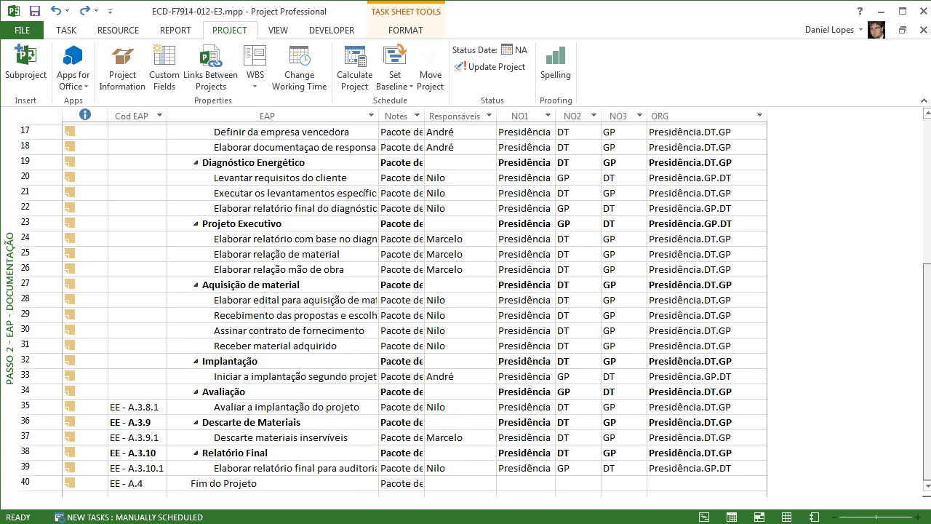
{"action": "left_click", "coordinate": [706, 466]}
{"action": "left_click", "coordinate": [707, 481]}
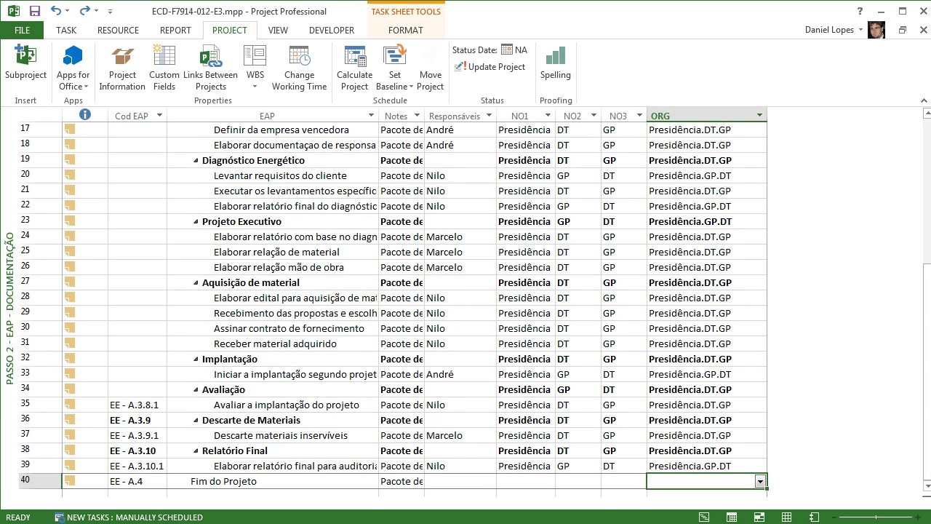
{"action": "left_click_drag", "start_coordinate": [927, 370], "coordinate": [928, 299]}
{"action": "scroll", "coordinate": [392, 305], "scroll_direction": "up", "scroll_amount": 4}
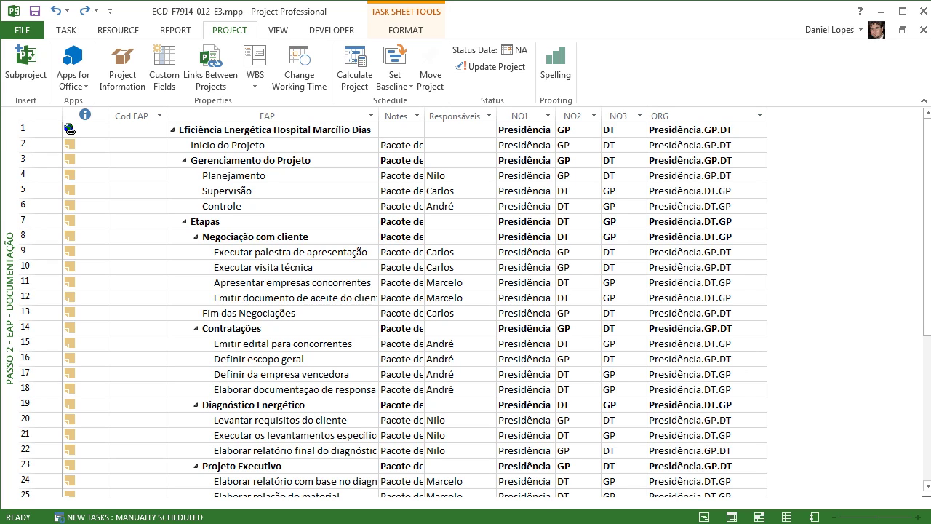
{"action": "left_click", "coordinate": [704, 145]}
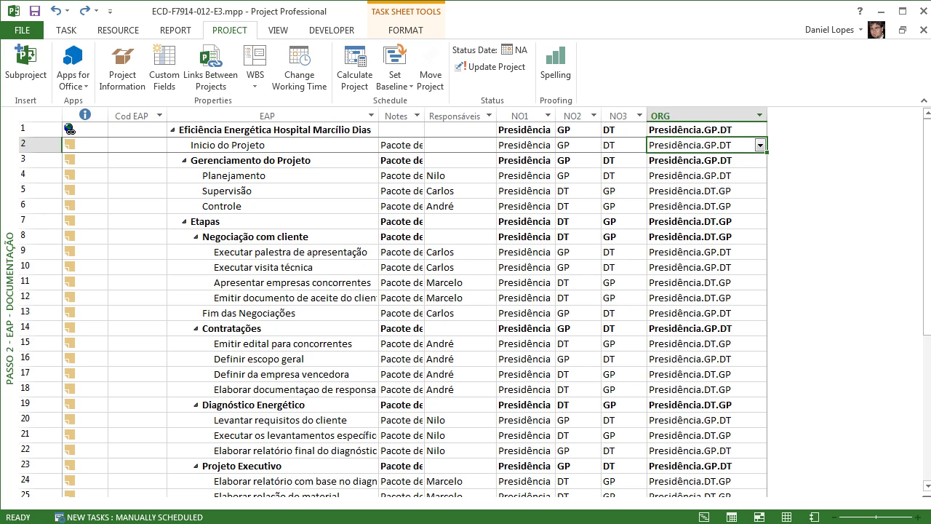
{"action": "key", "text": "alt+Tab"}
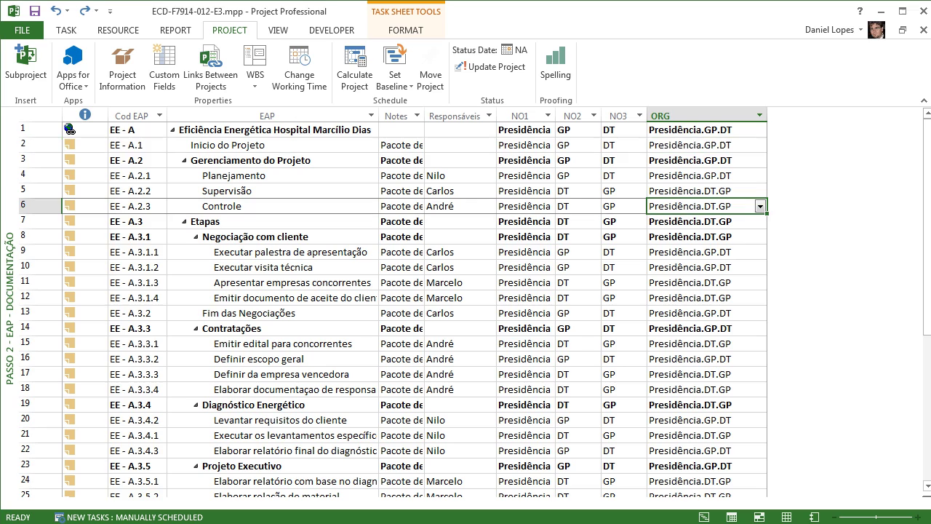
Clear the ORG, NO1, NO2 and NO3 values of task 2, Inicio do Projeto.
{"action": "left_click", "coordinate": [690, 145]}
{"action": "key", "text": "Delete"}
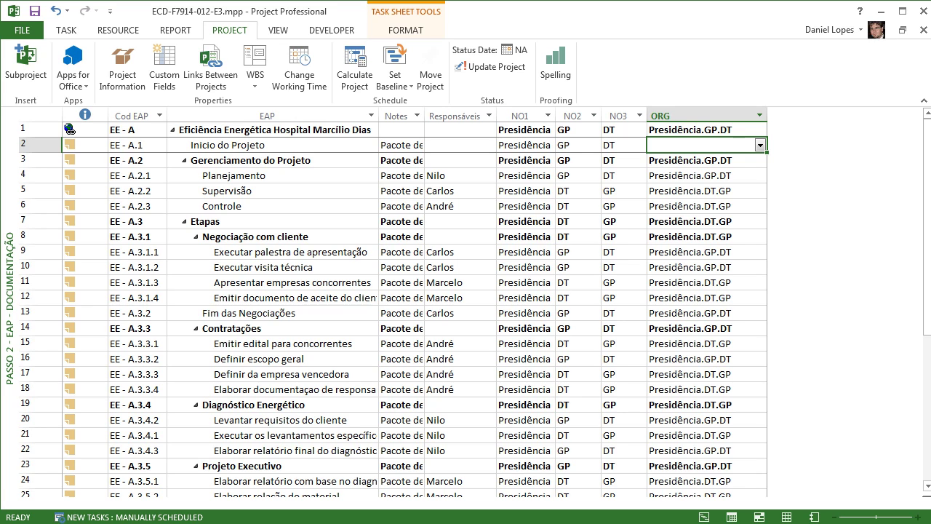
{"action": "left_click", "coordinate": [525, 145]}
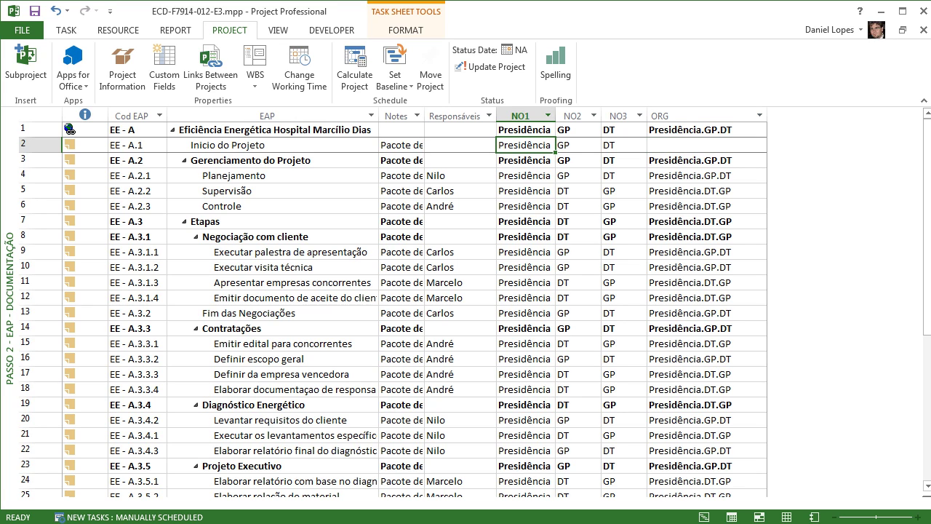
{"action": "key", "text": "Delete"}
{"action": "key", "text": "Right"}
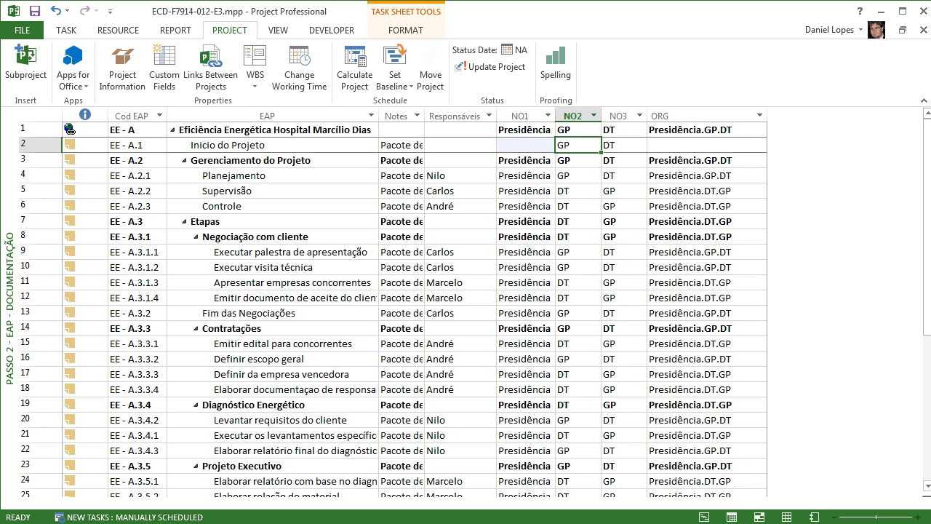
{"action": "key", "text": "Delete"}
{"action": "key", "text": "Right"}
{"action": "key", "text": "Delete"}
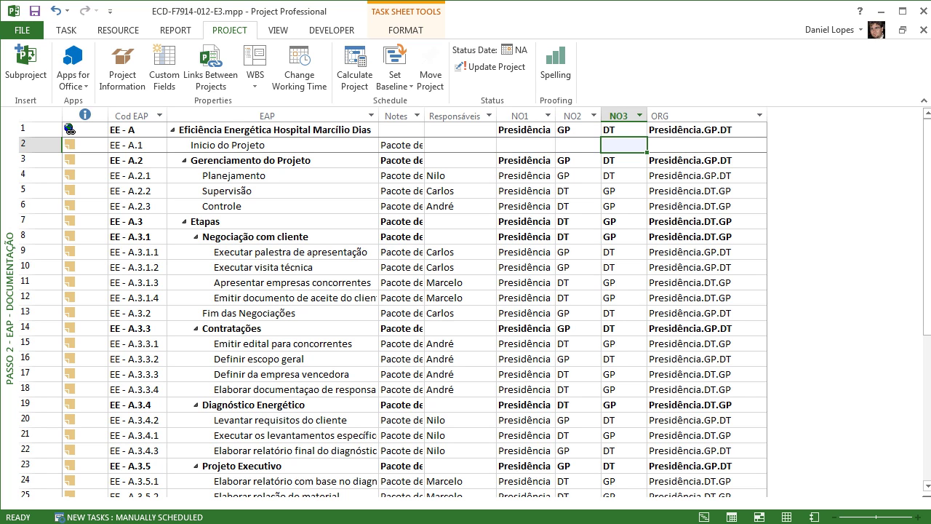
Check task 40's empty codes, and examine the task groups in the Passo 3 - Estrutura Analítica da Organização - ORG view.
{"action": "left_click_drag", "start_coordinate": [926, 227], "coordinate": [927, 372]}
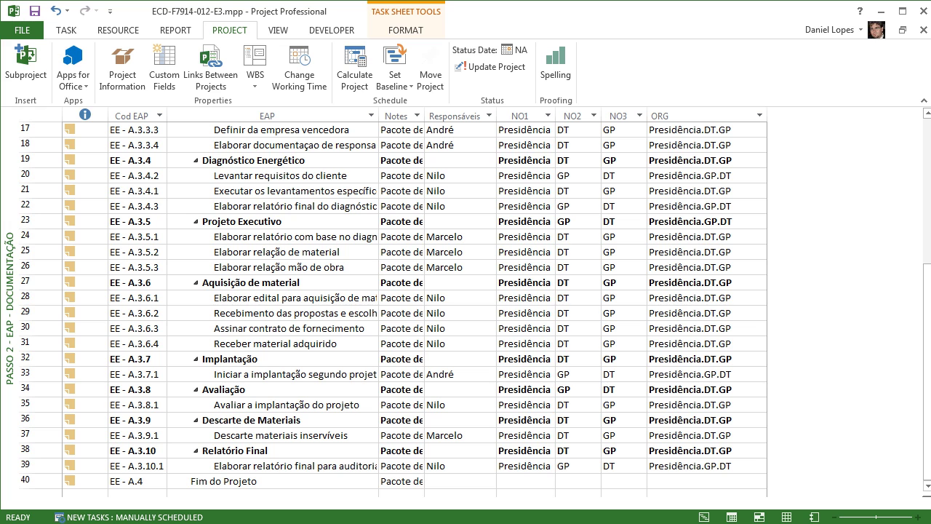
{"action": "scroll", "coordinate": [465, 309], "scroll_direction": "up", "scroll_amount": 1}
{"action": "scroll", "coordinate": [465, 309], "scroll_direction": "up", "scroll_amount": 5}
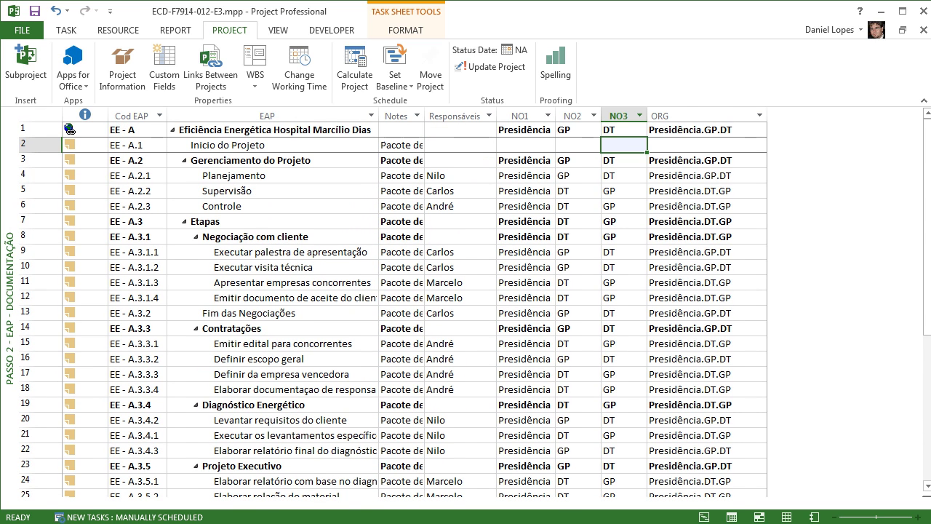
{"action": "right_click", "coordinate": [11, 269]}
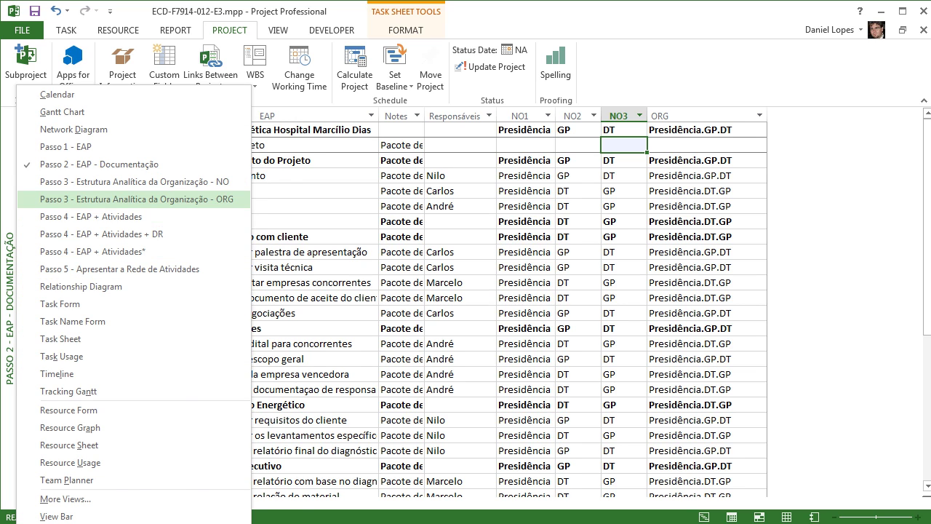
{"action": "left_click", "coordinate": [109, 199]}
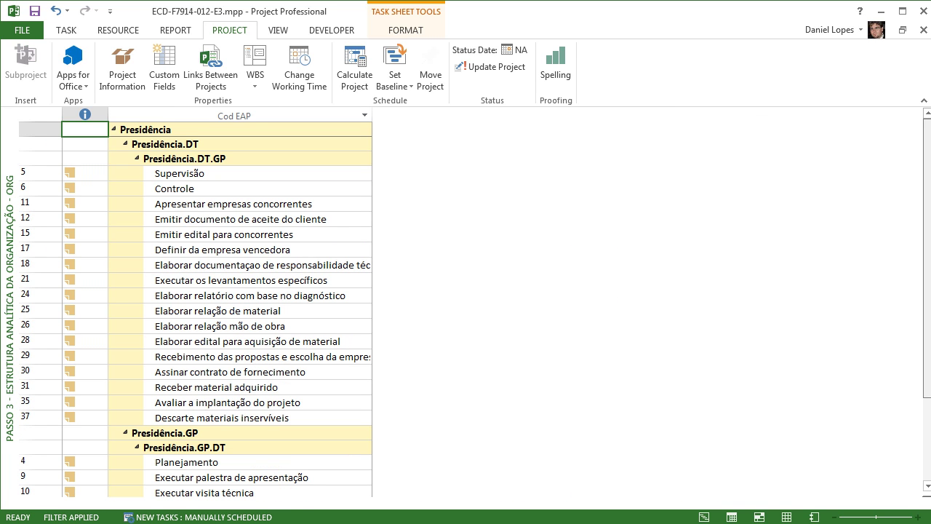
{"action": "scroll", "coordinate": [196, 309], "scroll_direction": "down", "scroll_amount": 3}
{"action": "scroll", "coordinate": [196, 309], "scroll_direction": "up", "scroll_amount": 3}
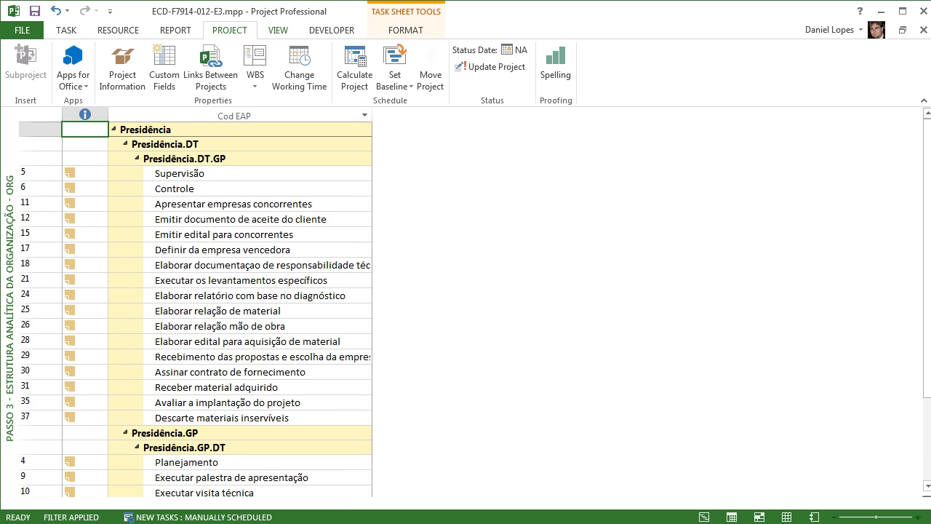
Examine the definition of the Passo 3 - Estrutura Analíica da Organização - ORG filter, and reapply the filter.
{"action": "left_click", "coordinate": [277, 30]}
{"action": "left_click", "coordinate": [442, 67]}
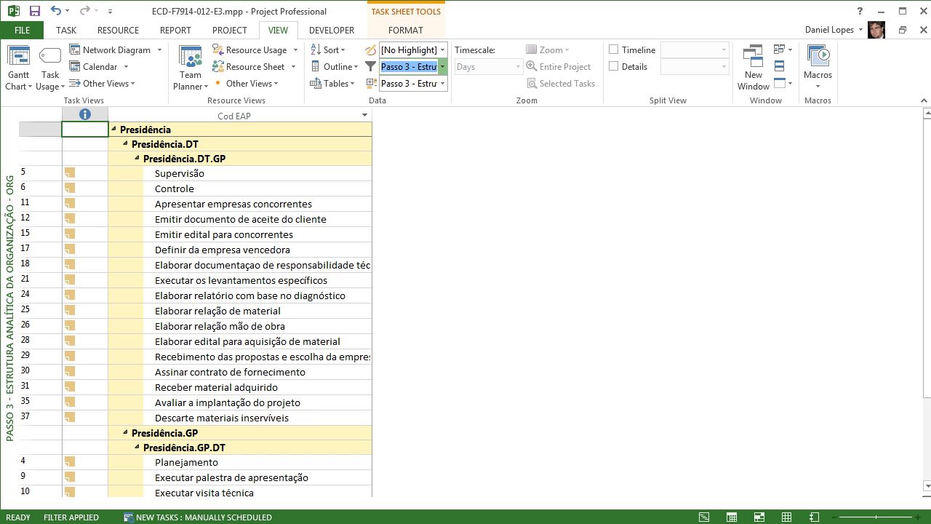
{"action": "key", "text": "Up"}
{"action": "key", "text": "Up"}
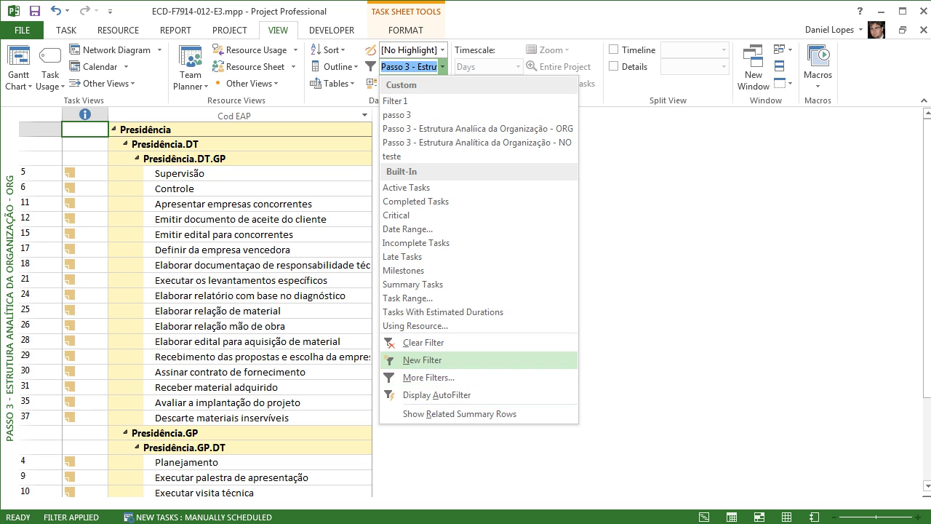
{"action": "key", "text": "Down"}
{"action": "key", "text": "Return"}
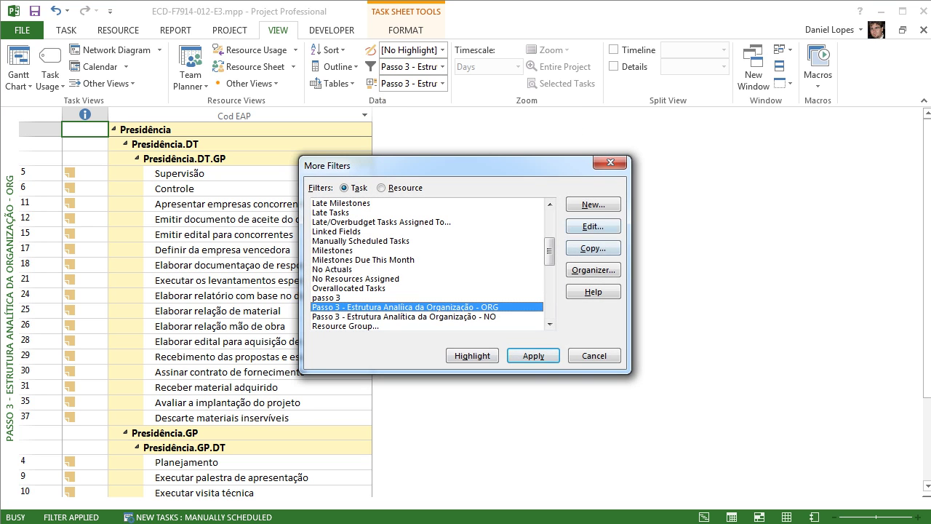
{"action": "key", "text": "alt+e"}
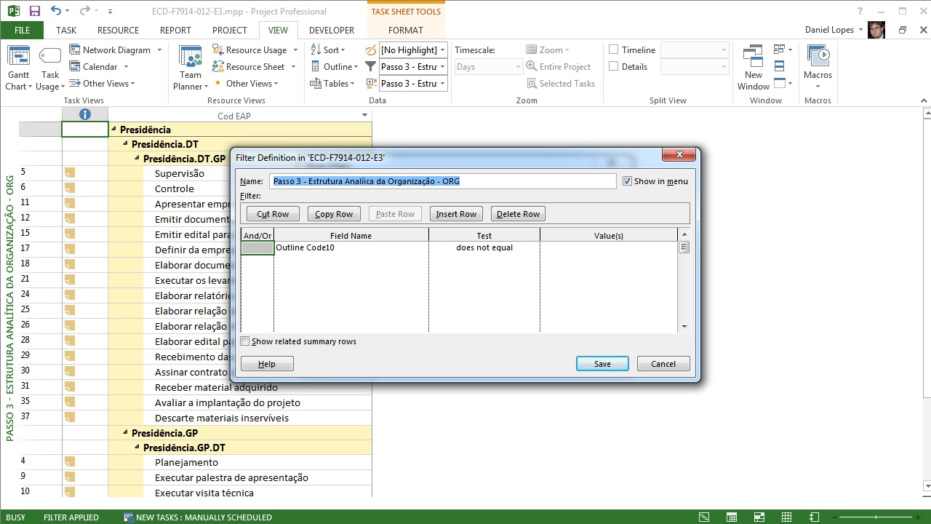
{"action": "key", "text": "Return"}
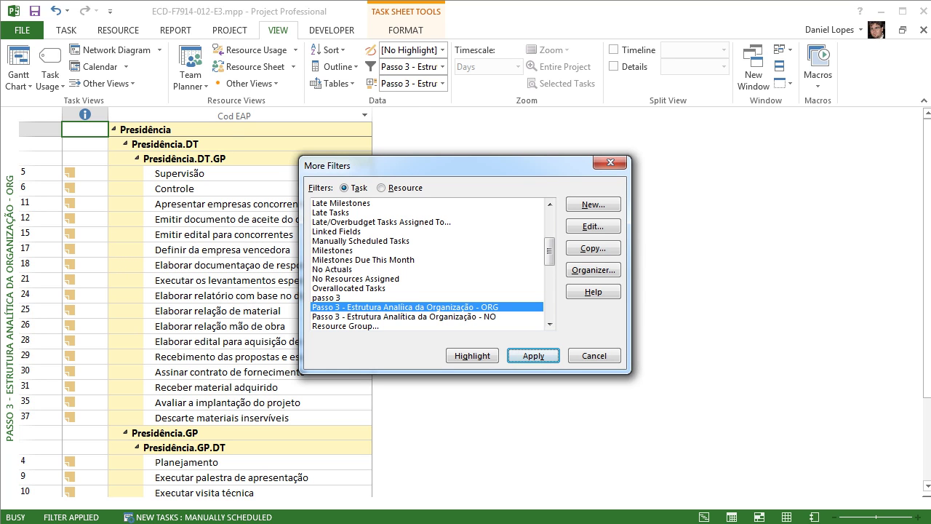
{"action": "key", "text": "Return"}
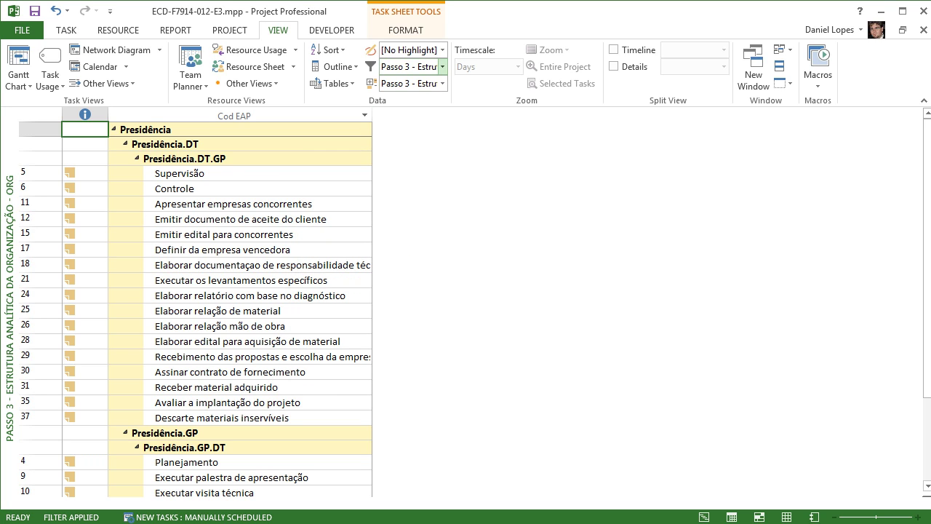
Apply the All Tasks filter to the organization structure view.
{"action": "left_click", "coordinate": [443, 66]}
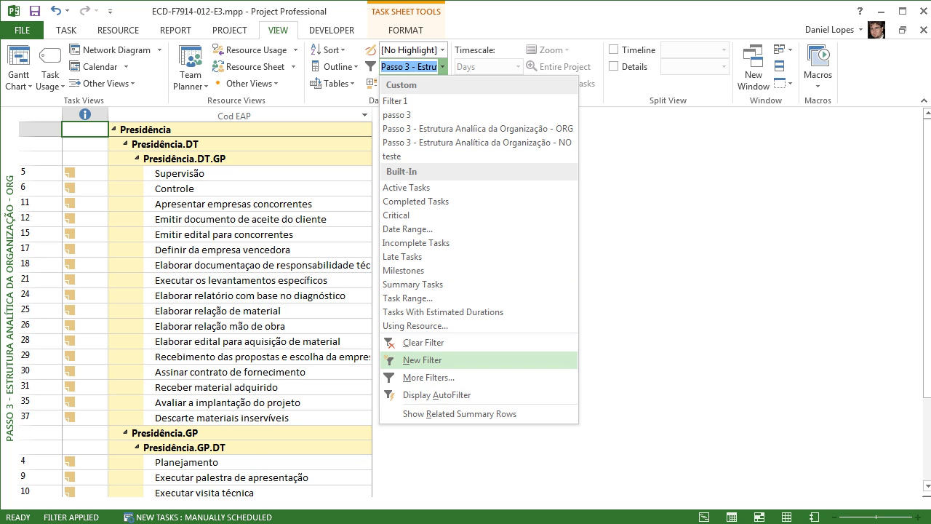
{"action": "left_click", "coordinate": [429, 376]}
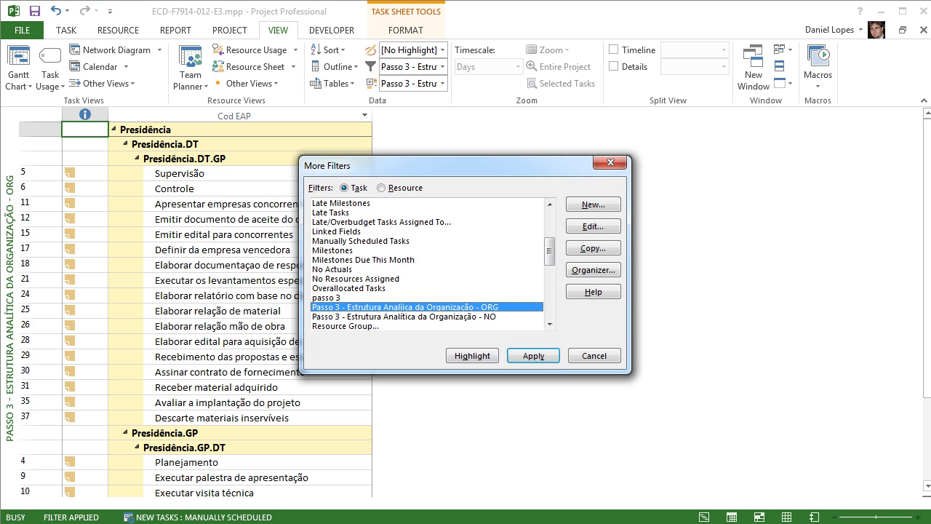
{"action": "left_click_drag", "start_coordinate": [550, 251], "coordinate": [549, 224]}
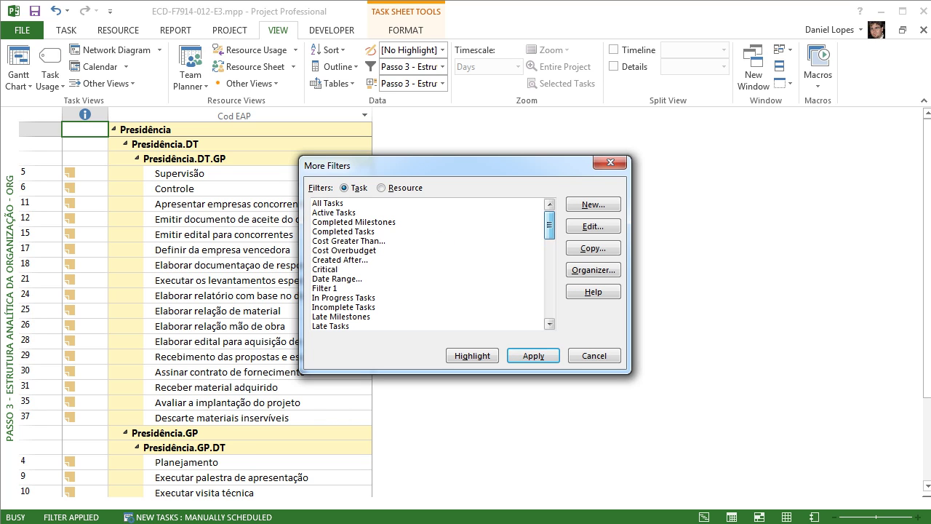
{"action": "left_click", "coordinate": [328, 203]}
{"action": "left_click", "coordinate": [533, 356]}
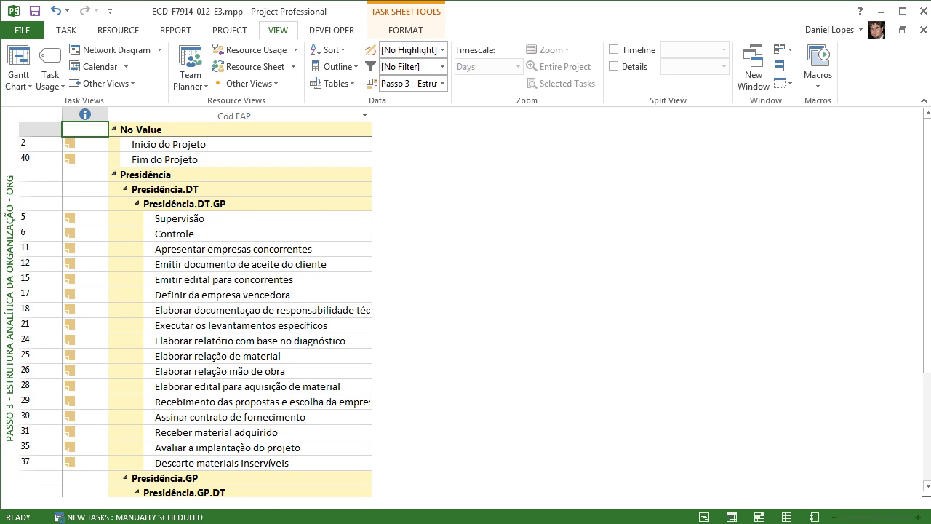
Check Inicio do Projeto and Fim do Projeto in the No Value group, and undo the filter change.
{"action": "left_click", "coordinate": [169, 144]}
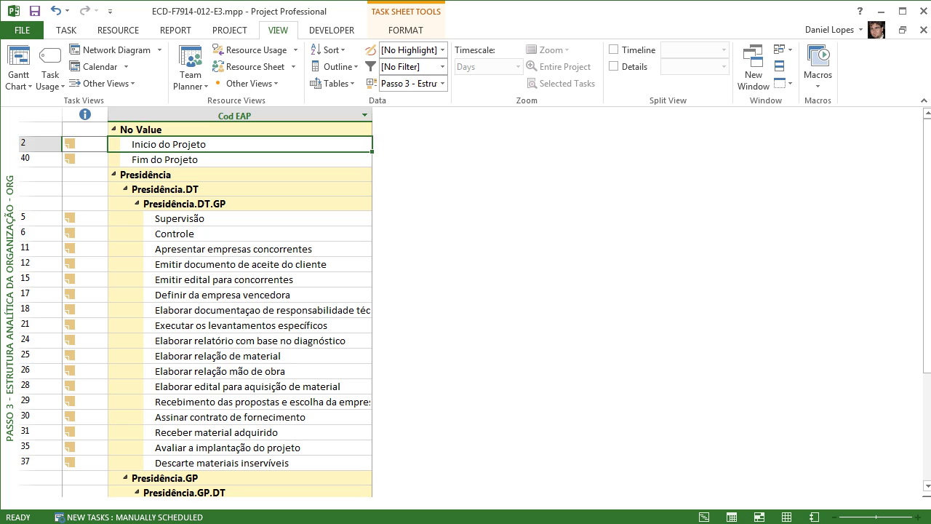
{"action": "left_click", "coordinate": [166, 159]}
{"action": "left_click", "coordinate": [165, 129]}
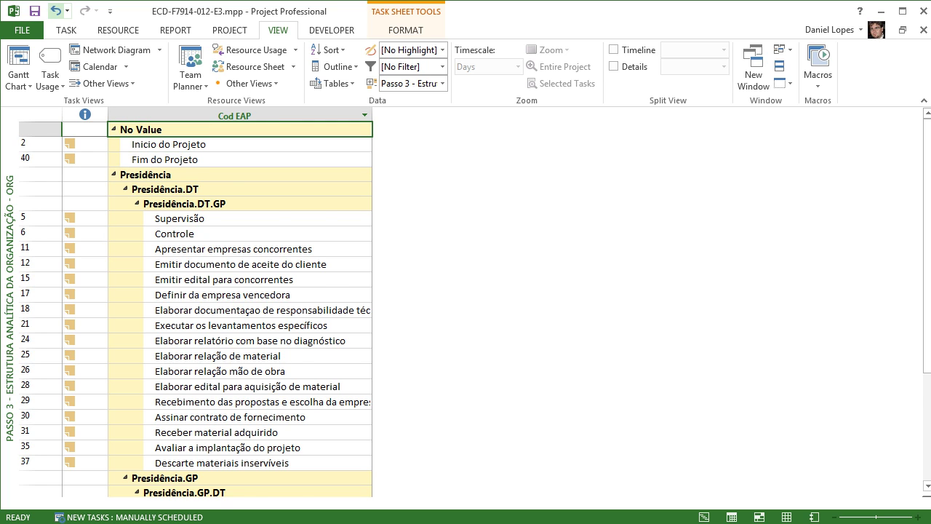
{"action": "left_click", "coordinate": [55, 11]}
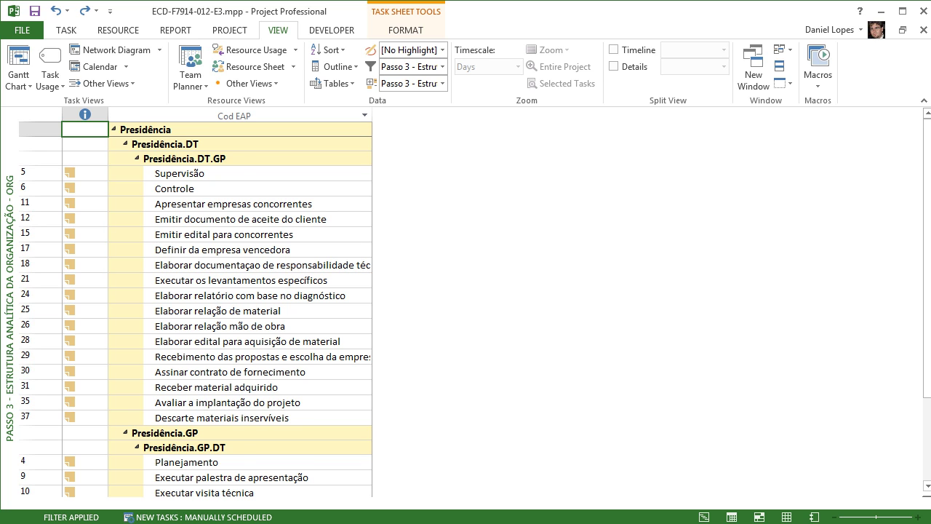
Switch to the Passo 4 - EAP + Atividades* view and select the project's name in the Task Name Form.
{"action": "right_click", "coordinate": [8, 274]}
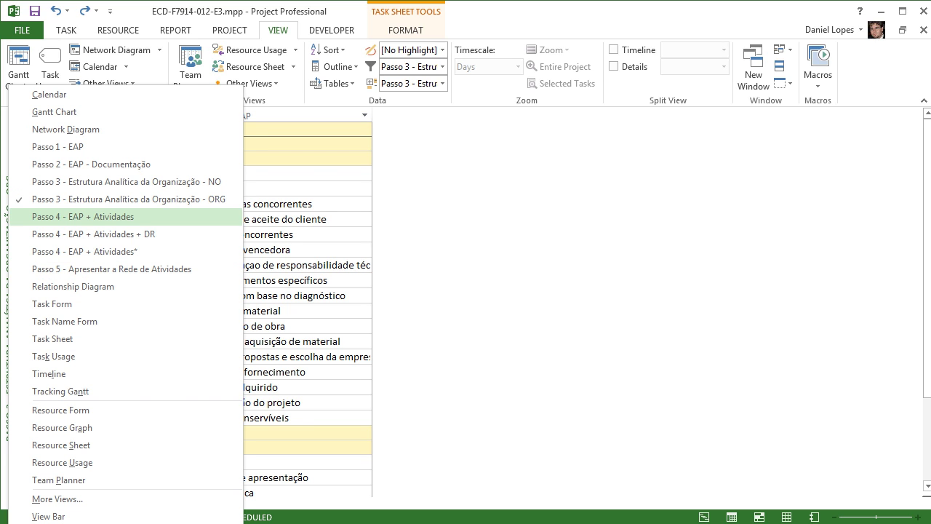
{"action": "left_click", "coordinate": [72, 216]}
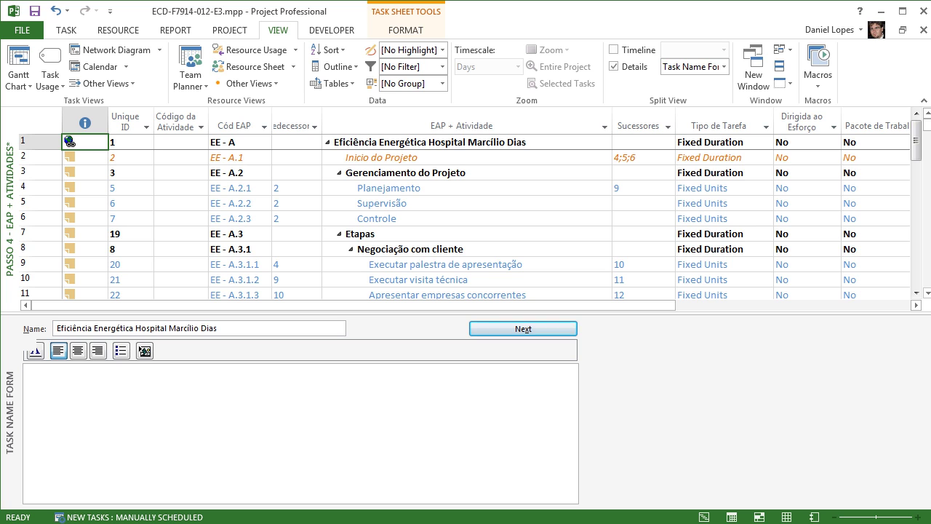
{"action": "left_click", "coordinate": [137, 328]}
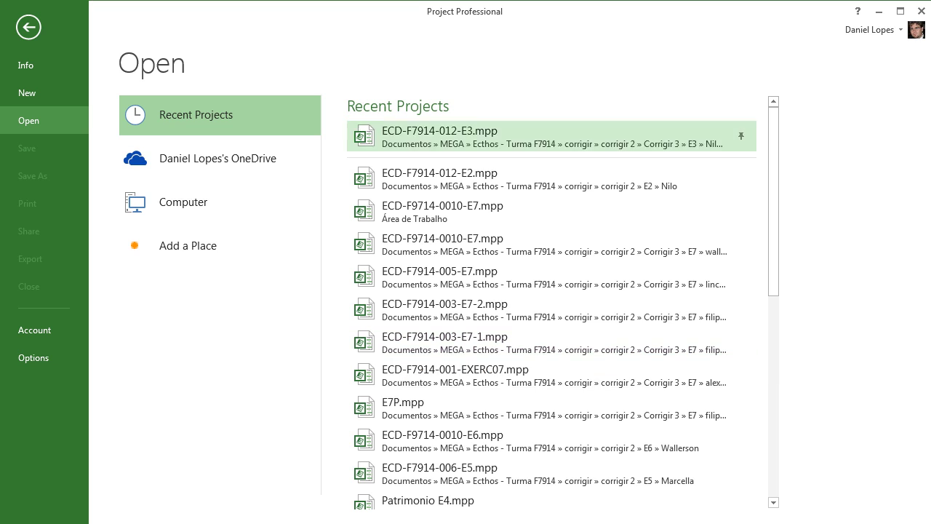
Reopen the recent project ECD-F7914-012-E3.mpp and show the Passo 4 - EAP + Atividades* view.
{"action": "left_click", "coordinate": [430, 137]}
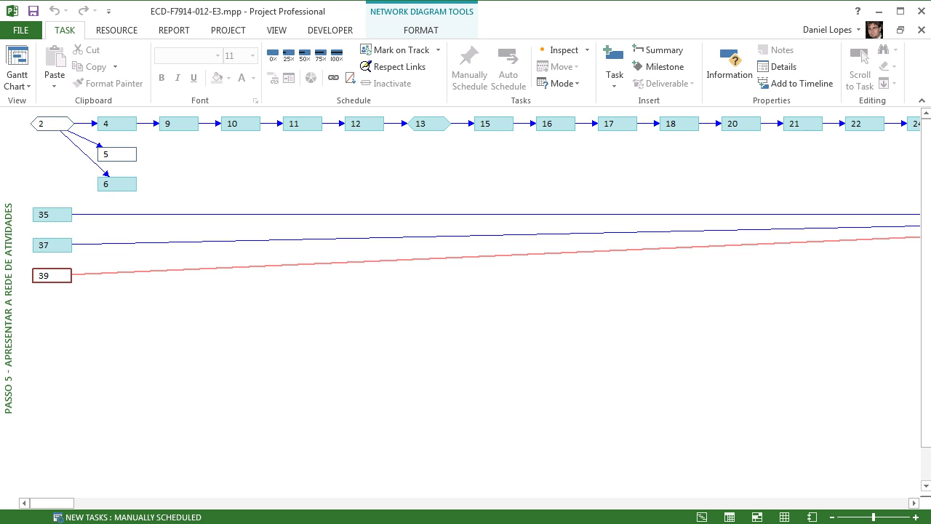
{"action": "right_click", "coordinate": [10, 275]}
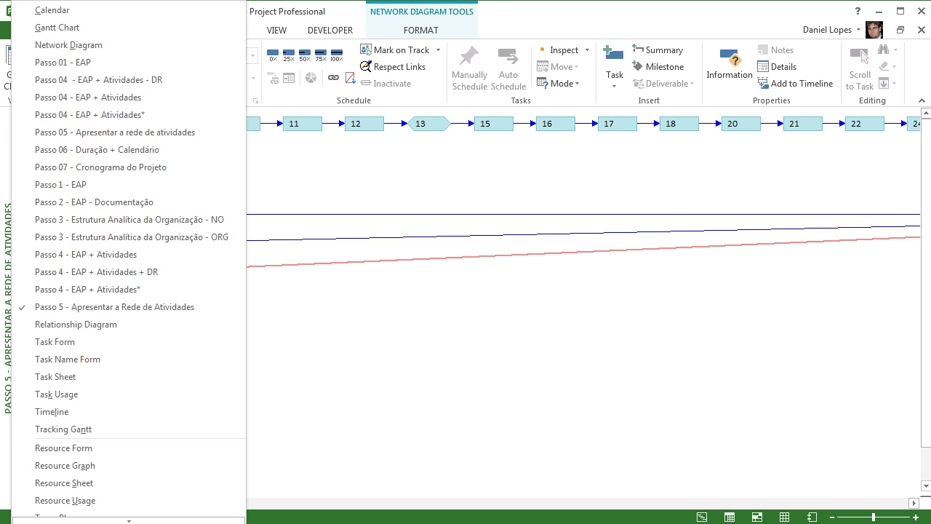
{"action": "left_click", "coordinate": [87, 289]}
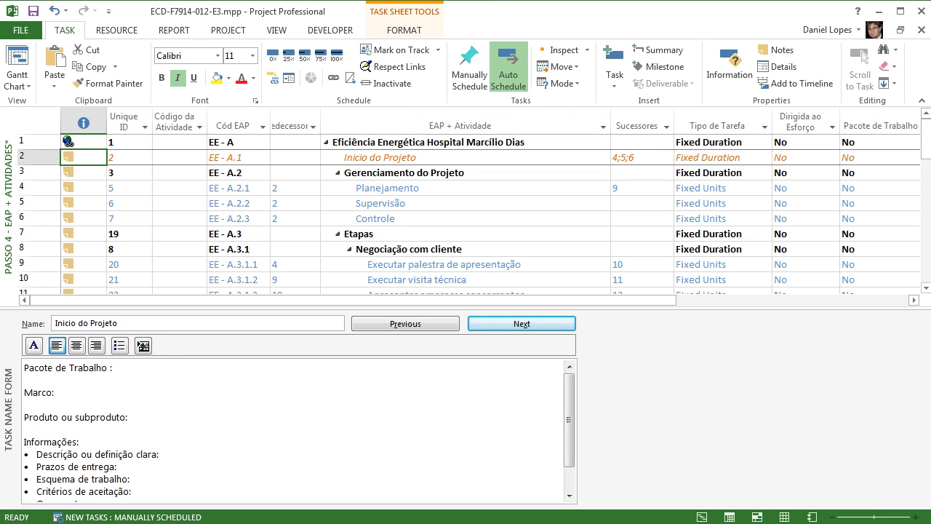
Compare the notes of tasks 1 and 2, and look at the view and detail options of the Task Name Form.
{"action": "left_click", "coordinate": [129, 143]}
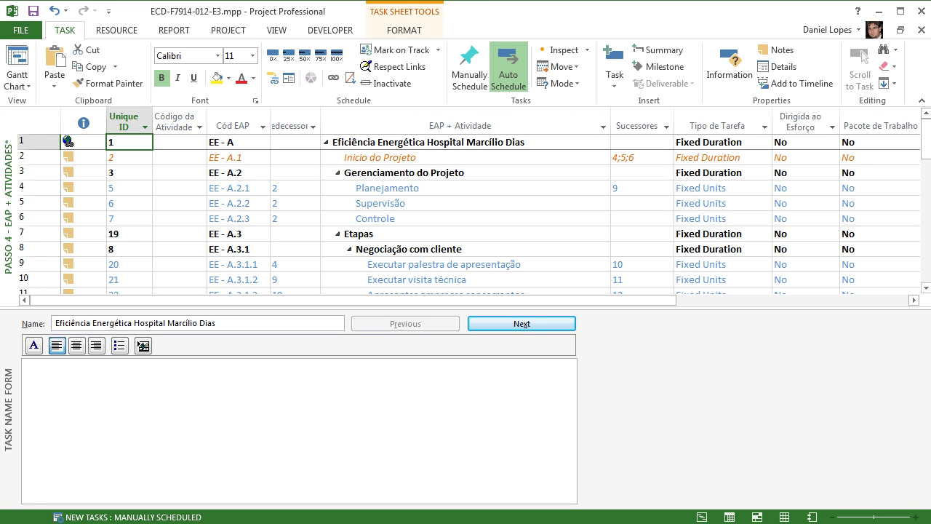
{"action": "left_click", "coordinate": [84, 143]}
{"action": "left_click", "coordinate": [83, 158]}
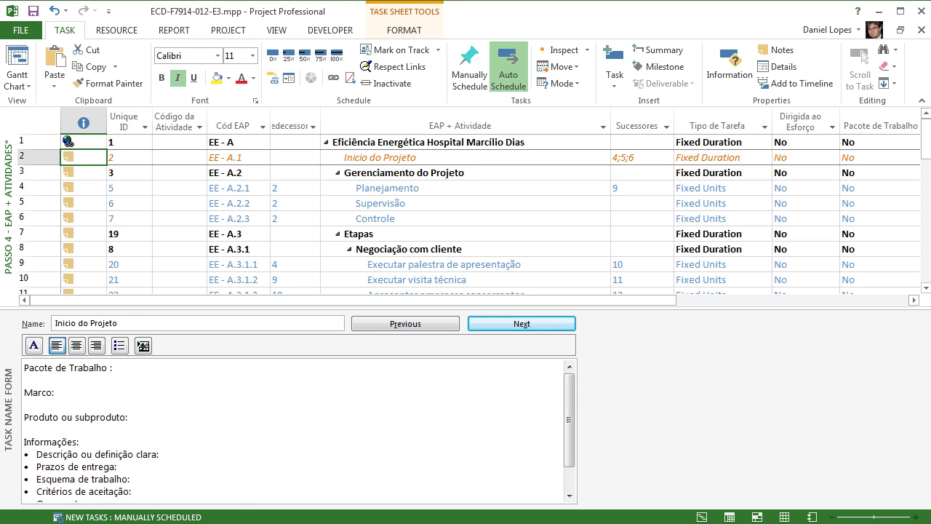
{"action": "right_click", "coordinate": [12, 399]}
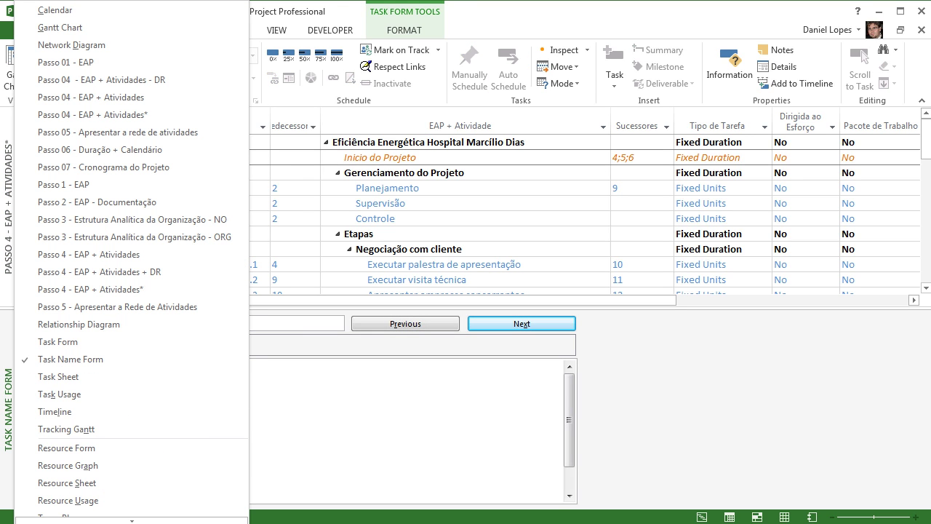
{"action": "key", "text": "Escape"}
{"action": "right_click", "coordinate": [28, 325]}
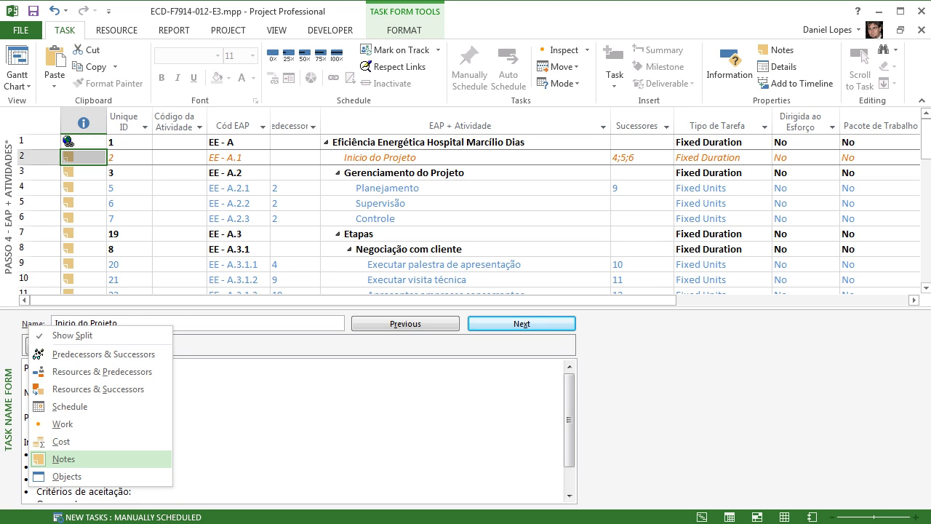
{"action": "key", "text": "Escape"}
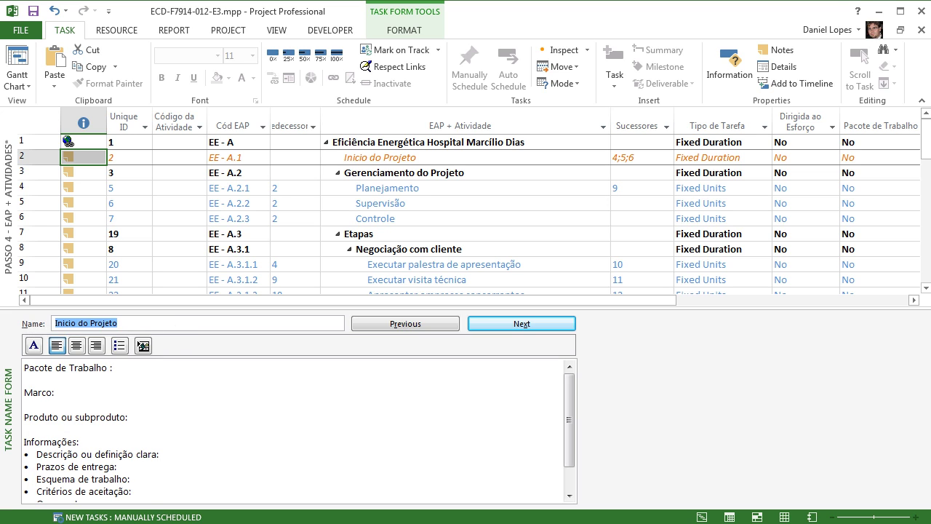
Enlarge the task sheet over the form, and read the notes of Inicio do Projeto through to the end.
{"action": "left_click_drag", "start_coordinate": [465, 308], "coordinate": [466, 371]}
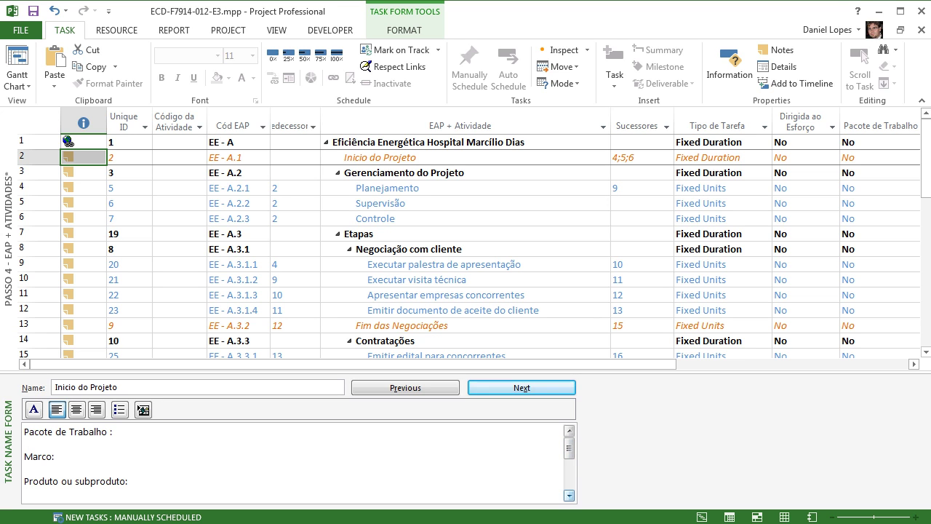
{"action": "left_click", "coordinate": [569, 495]}
{"action": "left_click", "coordinate": [570, 496]}
{"action": "left_click", "coordinate": [569, 494]}
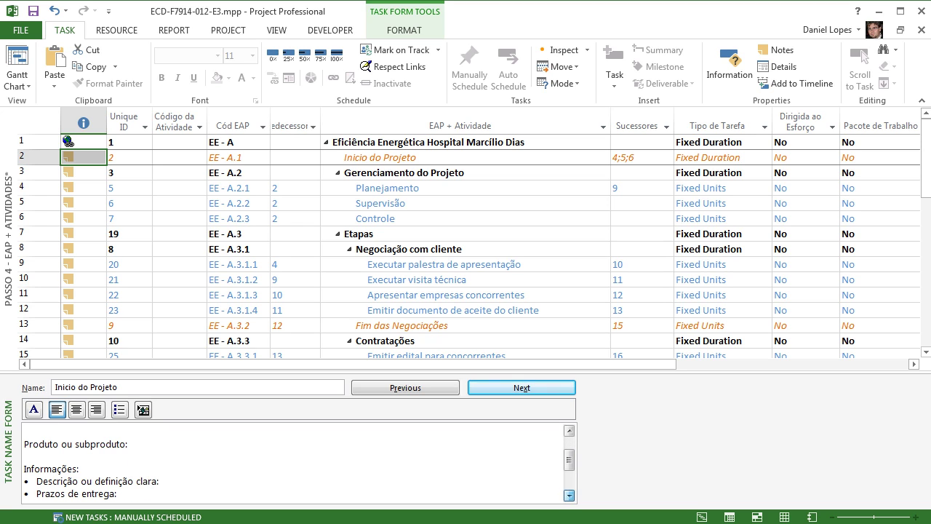
{"action": "left_click", "coordinate": [569, 494]}
{"action": "left_click", "coordinate": [569, 495]}
{"action": "left_click", "coordinate": [569, 495]}
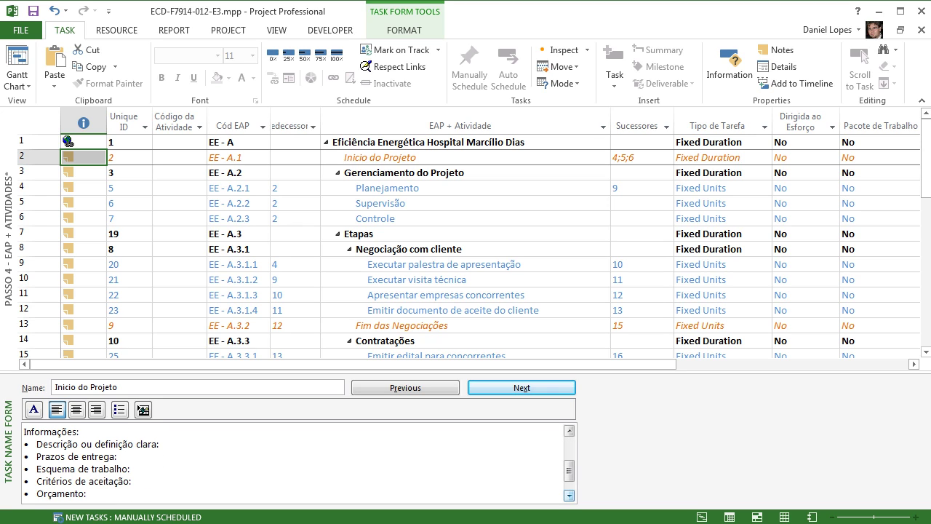
{"action": "left_click", "coordinate": [568, 494]}
{"action": "left_click", "coordinate": [569, 495]}
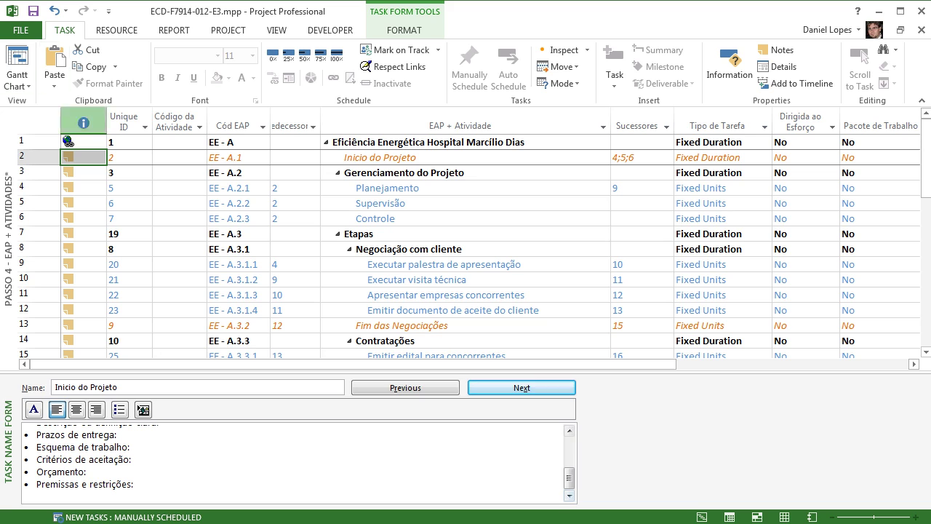
Look through the task notes from Gerenciamento do Projeto down to Emitir edital para concorrentes.
{"action": "left_click", "coordinate": [82, 172]}
{"action": "key", "text": "Down"}
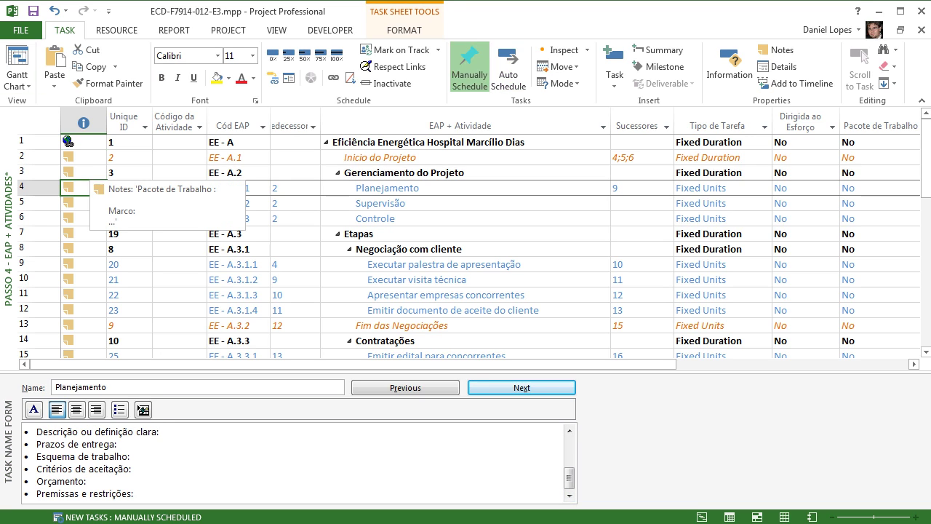
{"action": "key", "text": "Down"}
{"action": "key", "text": "Down"}
{"action": "key", "text": "Down"}
{"action": "key", "text": "Right"}
{"action": "key", "text": "Down"}
{"action": "key", "text": "Down"}
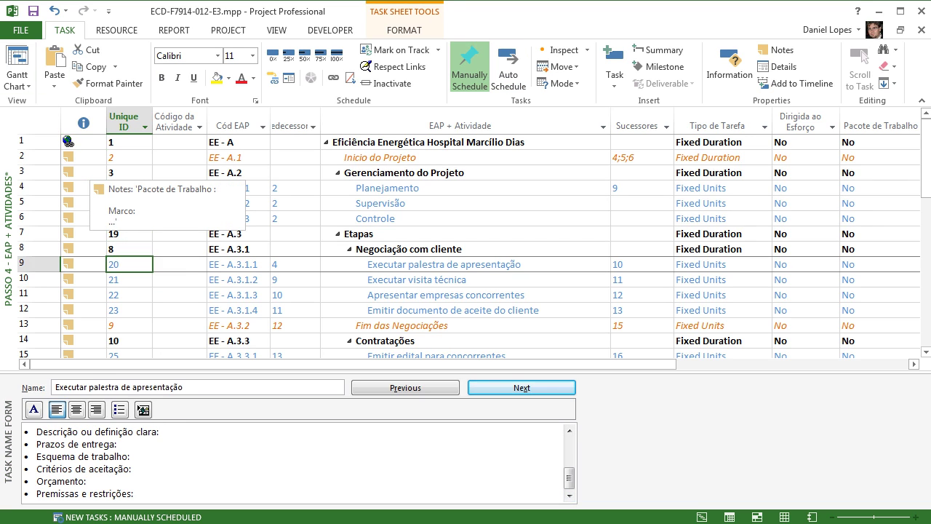
{"action": "key", "text": "Down"}
{"action": "key", "text": "Left"}
{"action": "key", "text": "Down"}
{"action": "key", "text": "Down"}
{"action": "key", "text": "Down"}
{"action": "key", "text": "Down"}
{"action": "key", "text": "Down"}
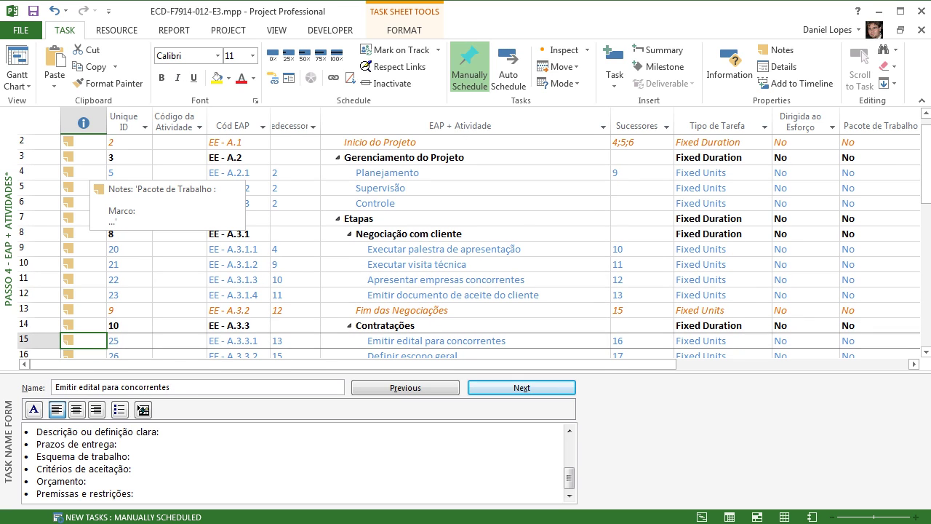
Review the task notes back up to the summary task Eficiência Energética Hospital Marcílio Dias.
{"action": "key", "text": "Up"}
{"action": "key", "text": "Up"}
{"action": "key", "text": "Up"}
{"action": "key", "text": "Up"}
{"action": "key", "text": "Up"}
{"action": "key", "text": "Up"}
{"action": "key", "text": "Up"}
{"action": "key", "text": "Up"}
{"action": "key", "text": "Up"}
{"action": "key", "text": "Up"}
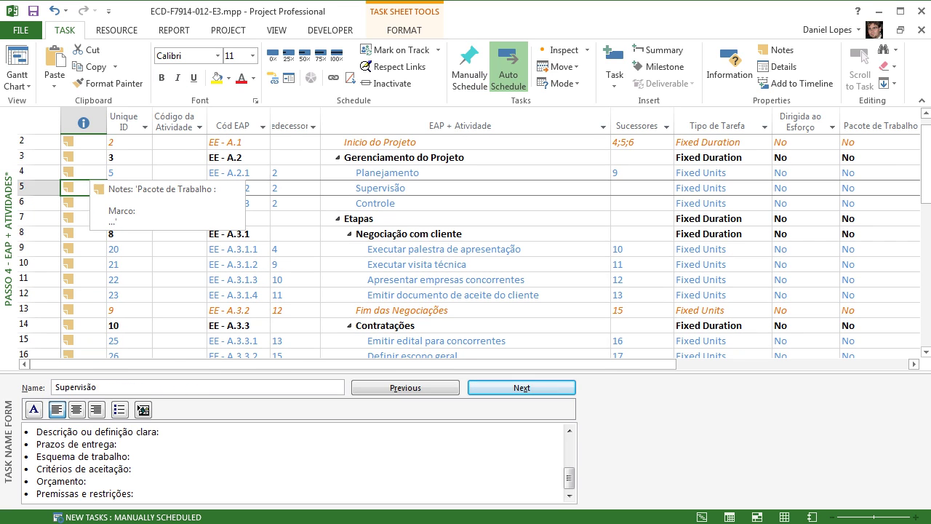
{"action": "key", "text": "Up"}
{"action": "key", "text": "Up"}
{"action": "key", "text": "Up"}
{"action": "key", "text": "Up"}
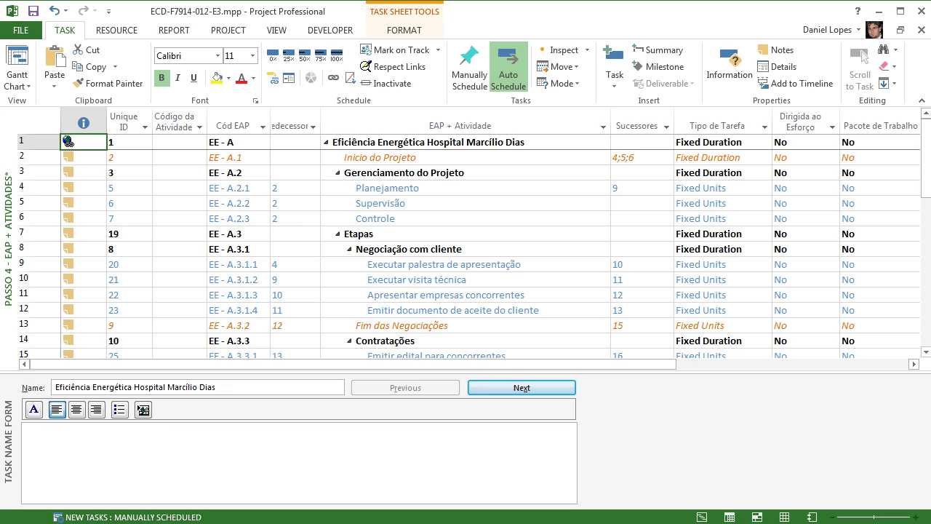
Shrink the Task Name Form pane so that the task sheet shows rows down to about task 18.
{"action": "left_click_drag", "start_coordinate": [502, 372], "coordinate": [502, 429]}
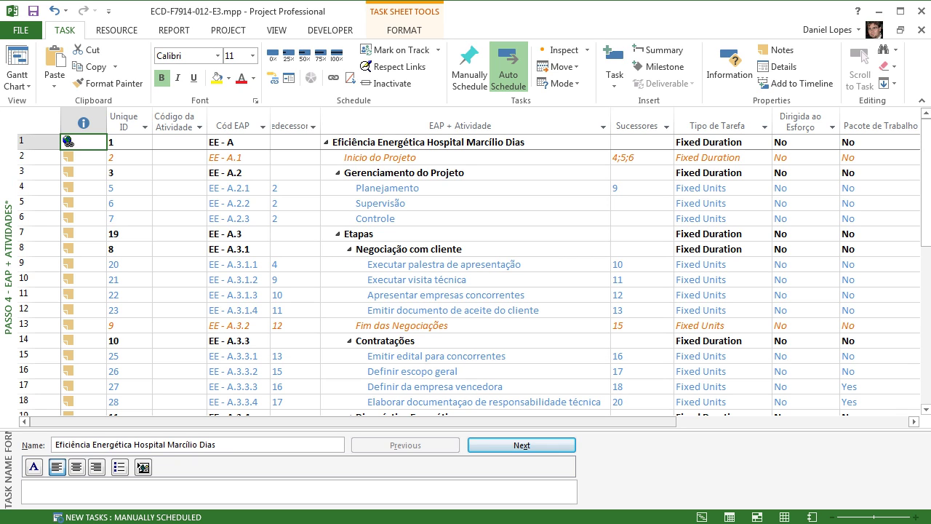
{"action": "mouse_move", "coordinate": [353, 422]}
{"action": "left_mouse_down"}
{"action": "mouse_move", "coordinate": [586, 422]}
{"action": "mouse_move", "coordinate": [353, 422]}
{"action": "left_mouse_up"}
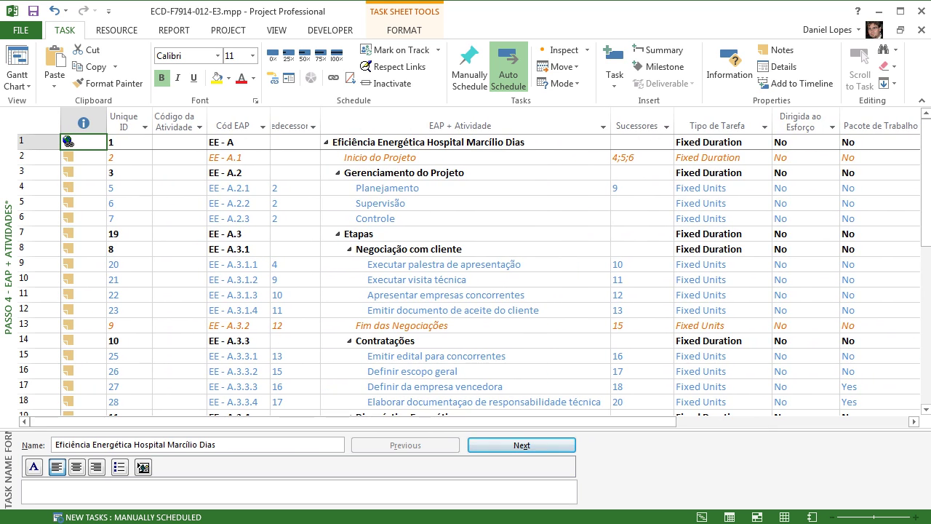
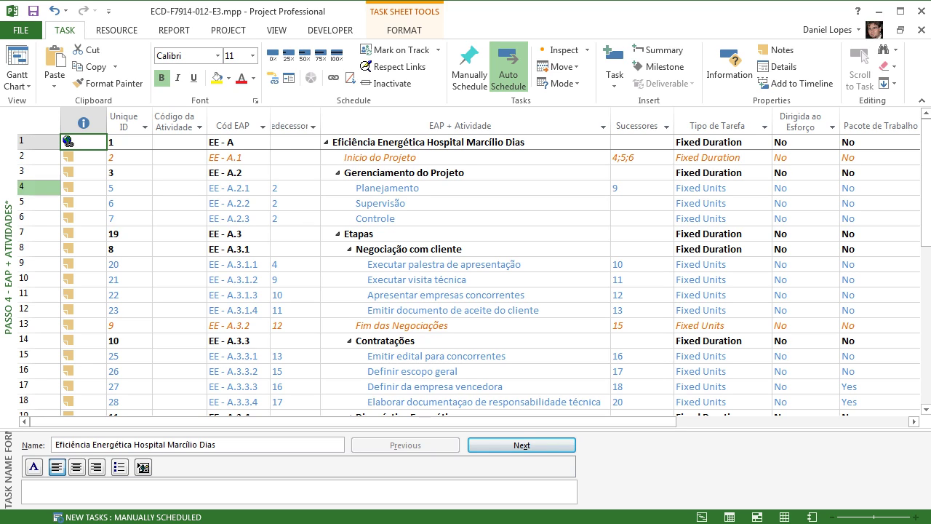
Widen the Produtos column of the task sheet to fit its contents.
{"action": "left_click_drag", "start_coordinate": [353, 422], "coordinate": [585, 422]}
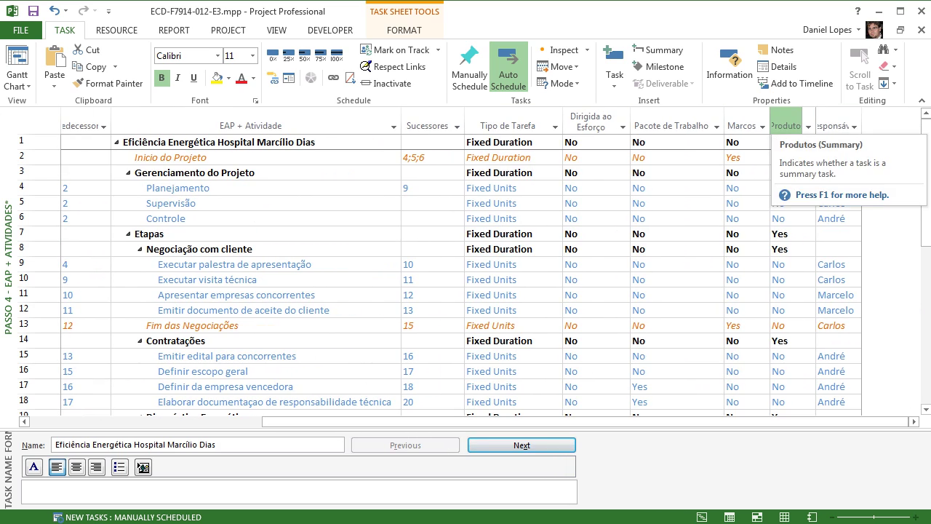
{"action": "left_click", "coordinate": [785, 125]}
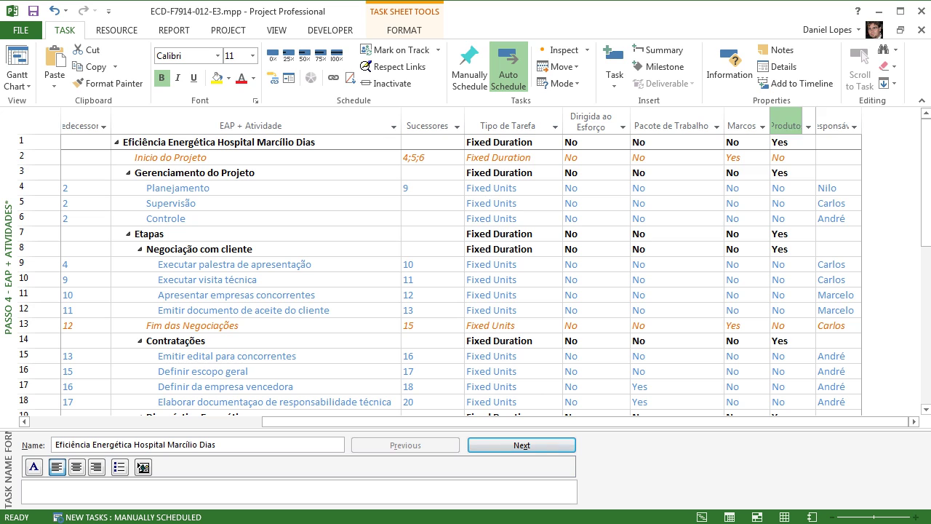
{"action": "double_click", "coordinate": [816, 126]}
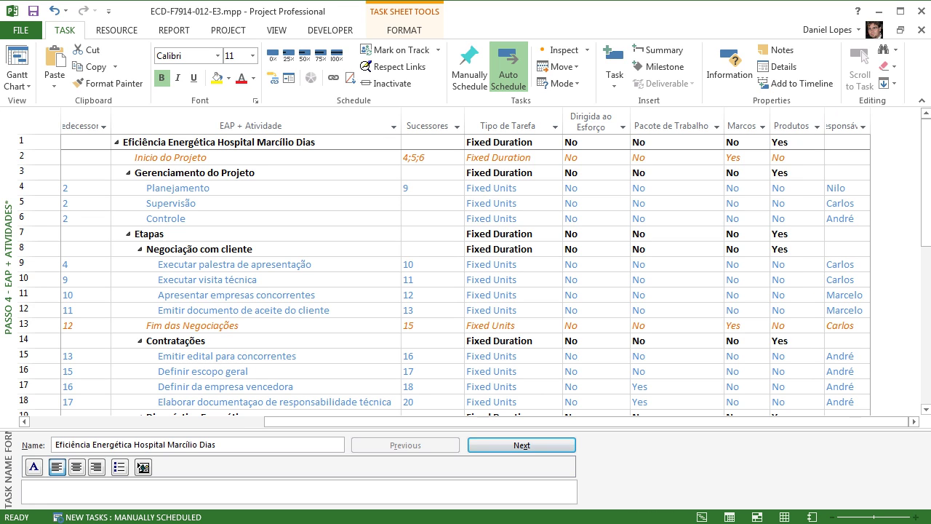
Check the Marcos values of the milestones Inicio do Projeto and Fim das Negociações, and look over the tasks below.
{"action": "left_click", "coordinate": [740, 158]}
{"action": "left_click", "coordinate": [742, 325]}
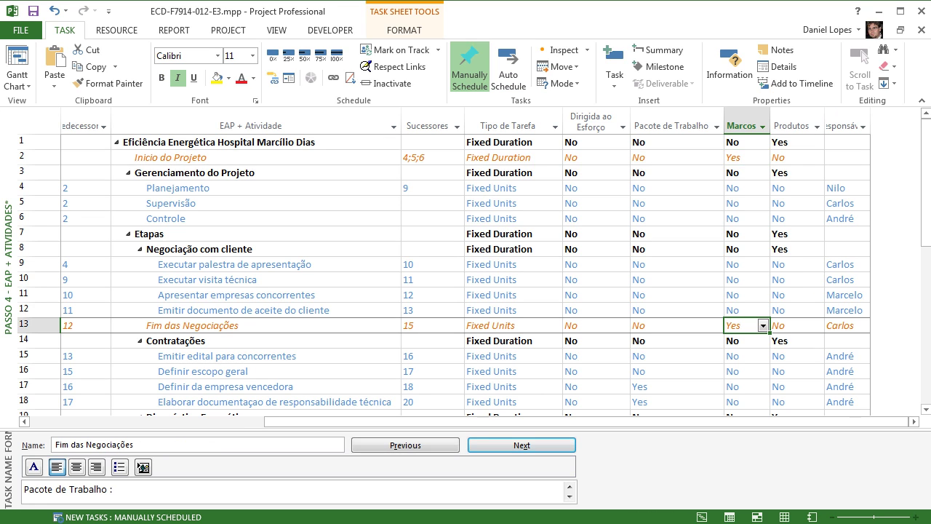
{"action": "left_click_drag", "start_coordinate": [926, 193], "coordinate": [926, 271]}
{"action": "scroll", "coordinate": [472, 277], "scroll_direction": "up", "scroll_amount": 3}
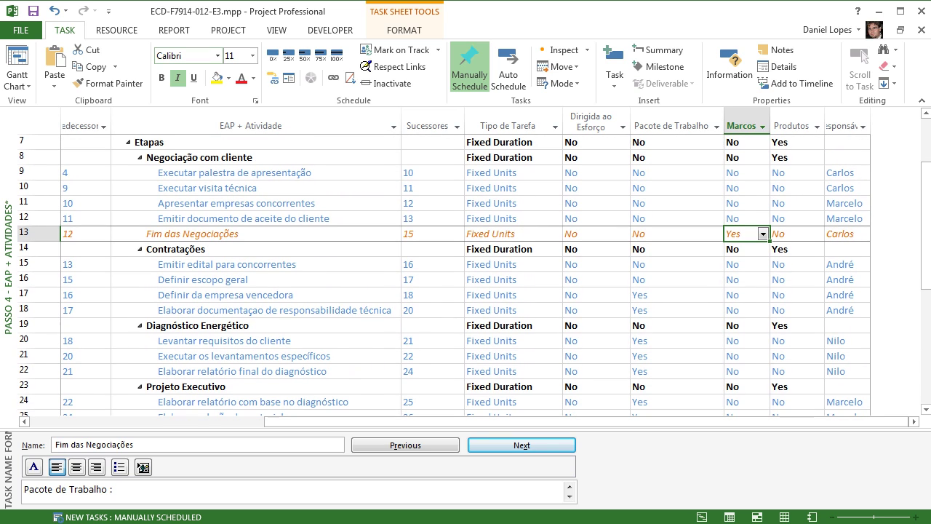
Inspect the text styles for noncritical, critical and milestone tasks, and close the Text Styles settings.
{"action": "left_click", "coordinate": [404, 30]}
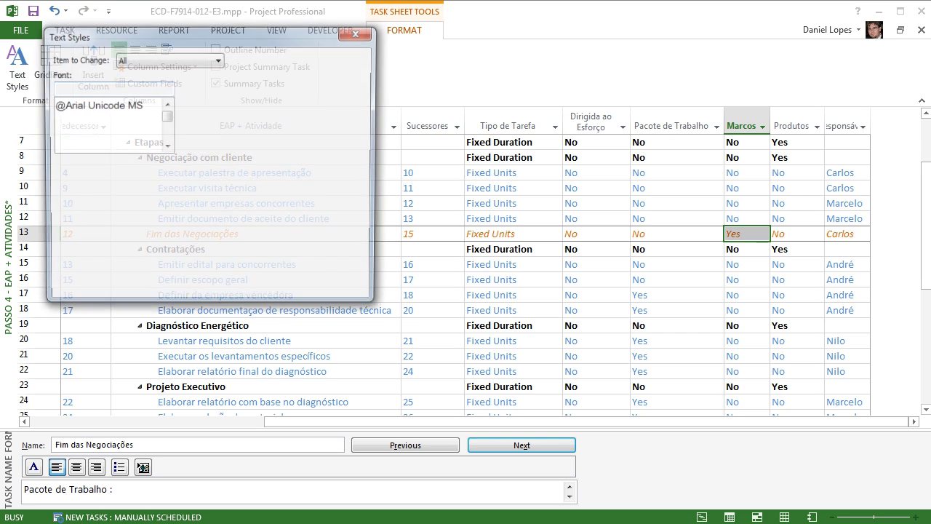
{"action": "left_click", "coordinate": [218, 59]}
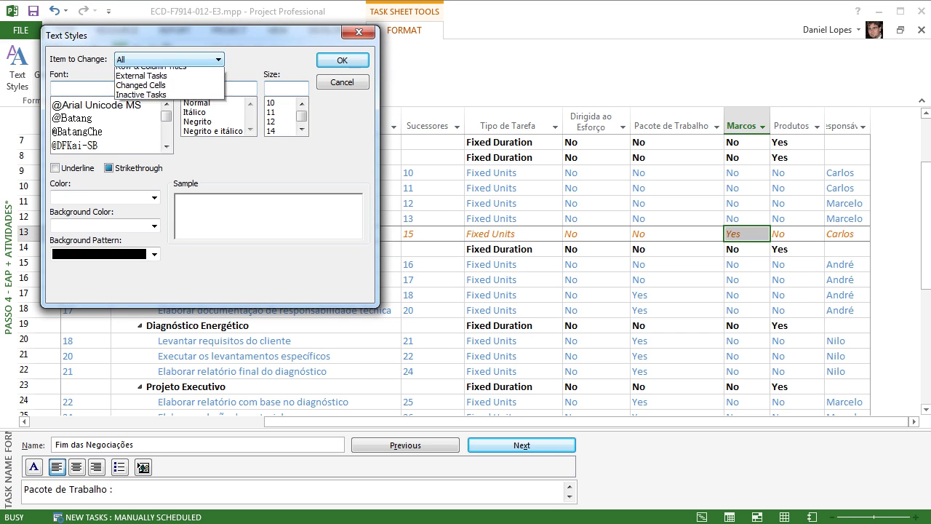
{"action": "left_click", "coordinate": [145, 82]}
{"action": "key", "text": "Return"}
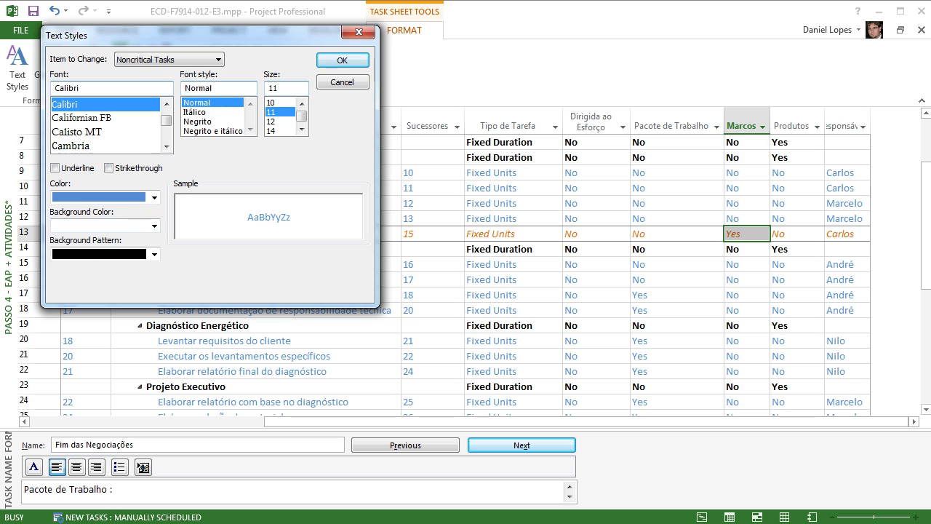
{"action": "key", "text": "alt+Down"}
{"action": "key", "text": "Down"}
{"action": "key", "text": "Return"}
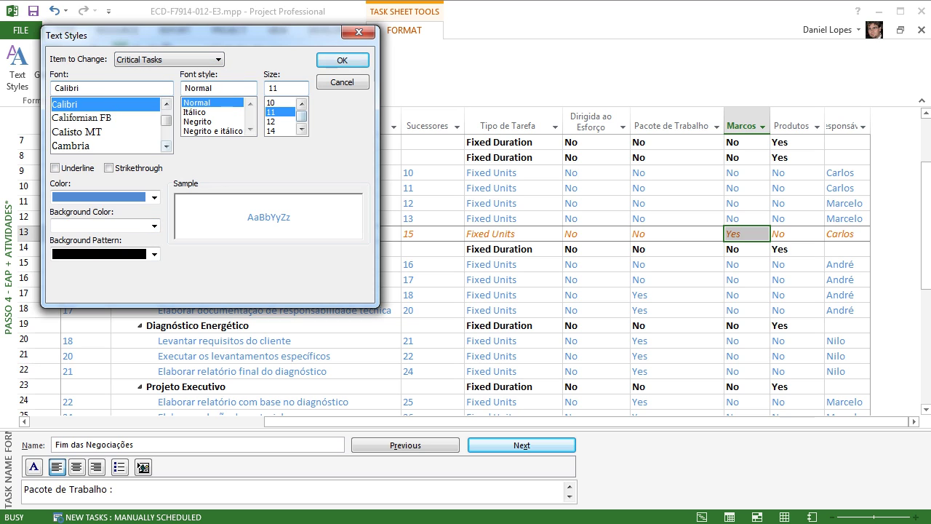
{"action": "key", "text": "alt+Down"}
{"action": "key", "text": "Down"}
{"action": "key", "text": "Down"}
{"action": "key", "text": "Up"}
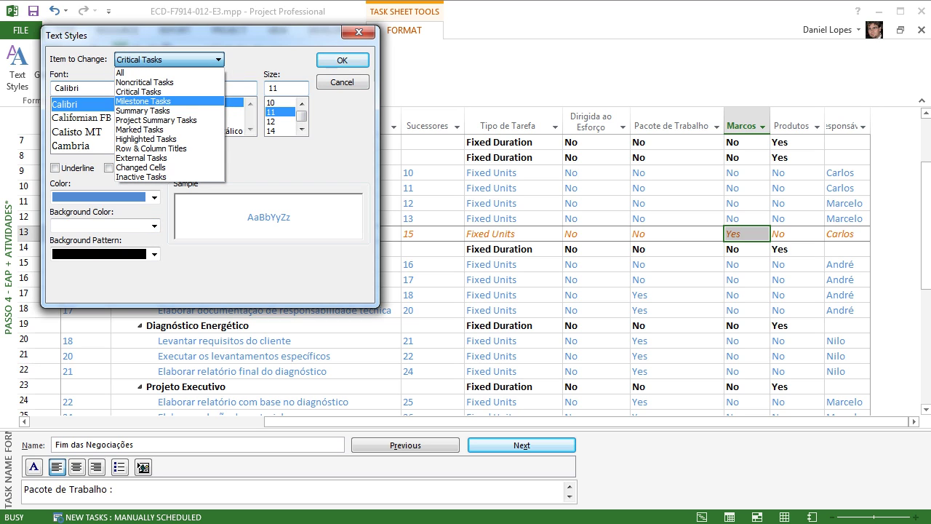
{"action": "key", "text": "Return"}
{"action": "key", "text": "Return"}
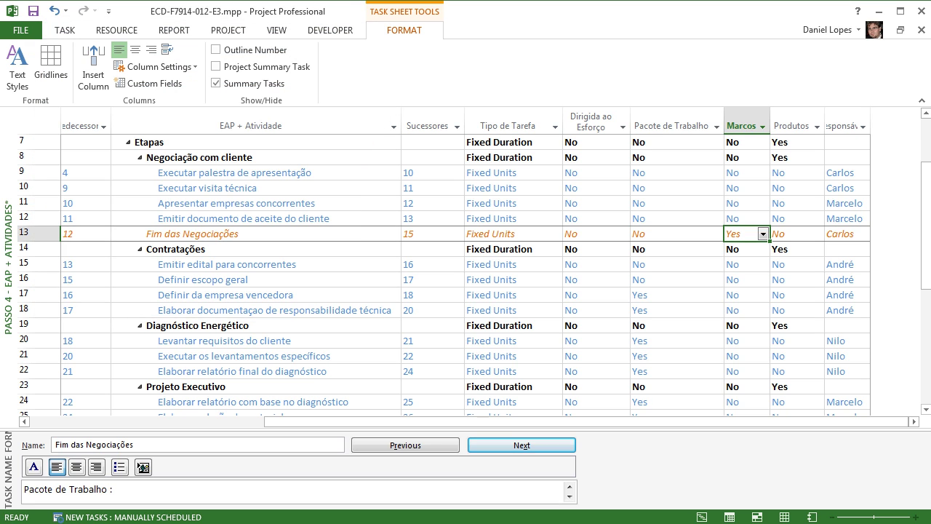
Inspect the definition of the Passo 4 - EAP + Atividades* view among all available views, and reapply that view.
{"action": "left_click_drag", "start_coordinate": [587, 422], "coordinate": [351, 421]}
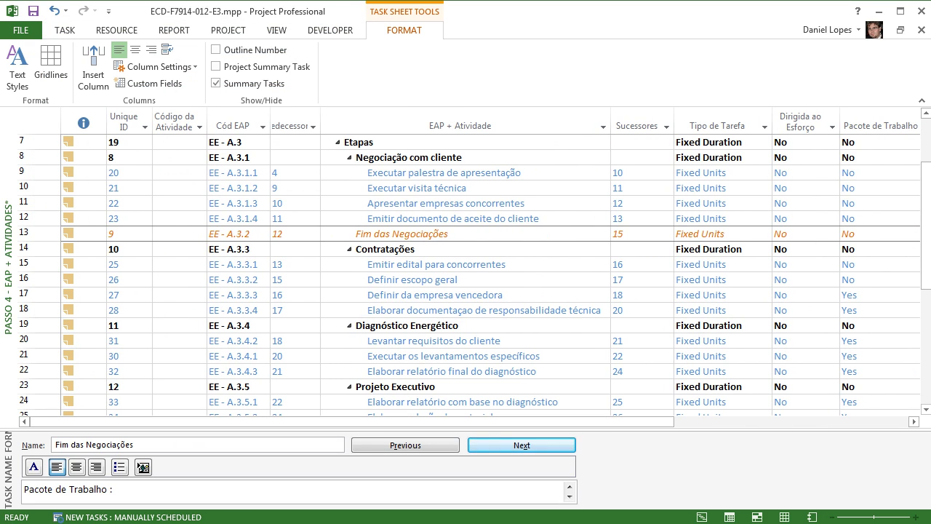
{"action": "right_click", "coordinate": [8, 256]}
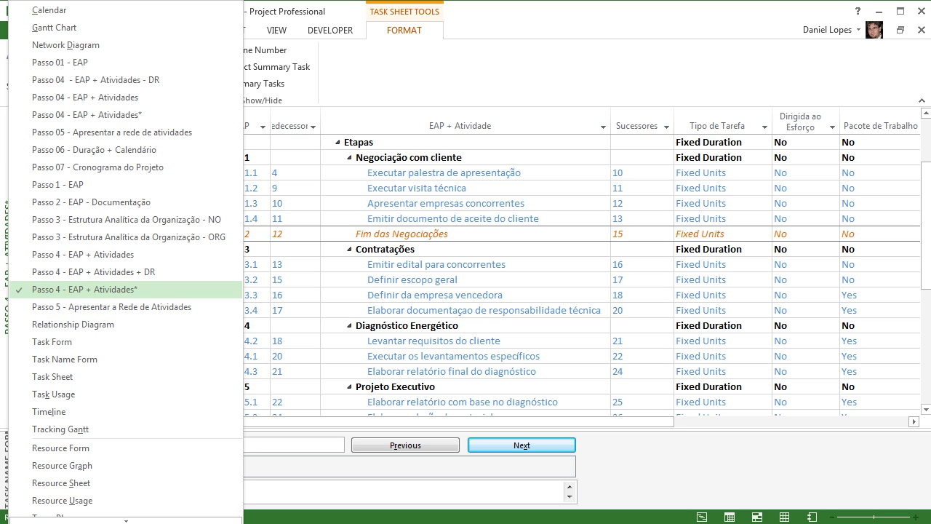
{"action": "mouse_move", "coordinate": [126, 520]}
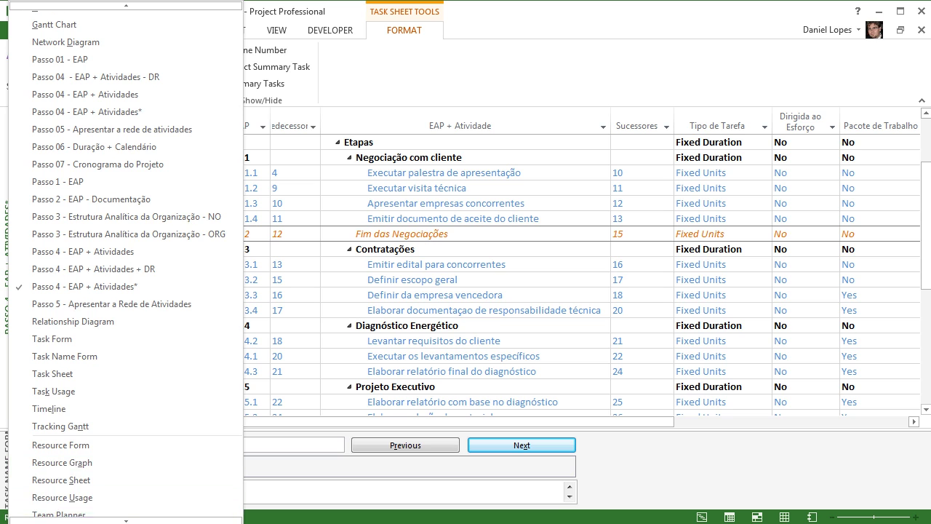
{"action": "left_click", "coordinate": [58, 497]}
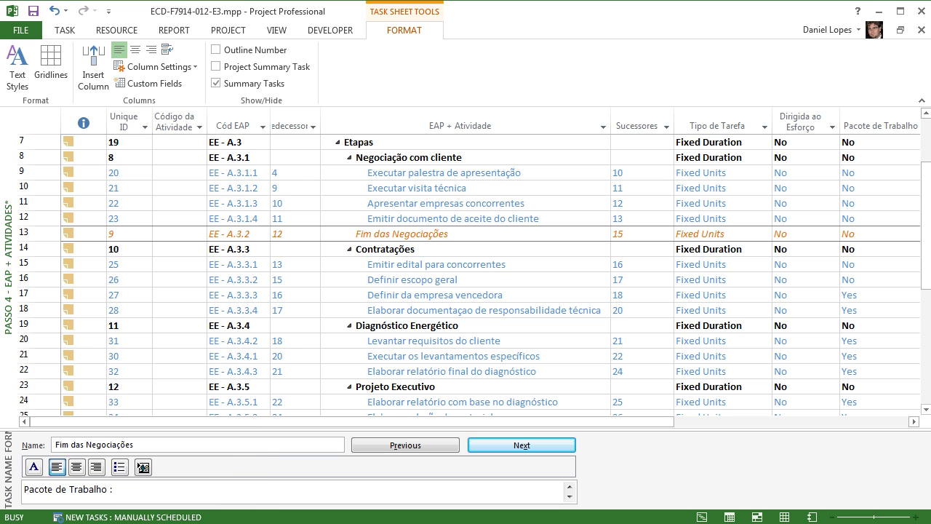
{"action": "left_click_drag", "start_coordinate": [450, 184], "coordinate": [452, 162]}
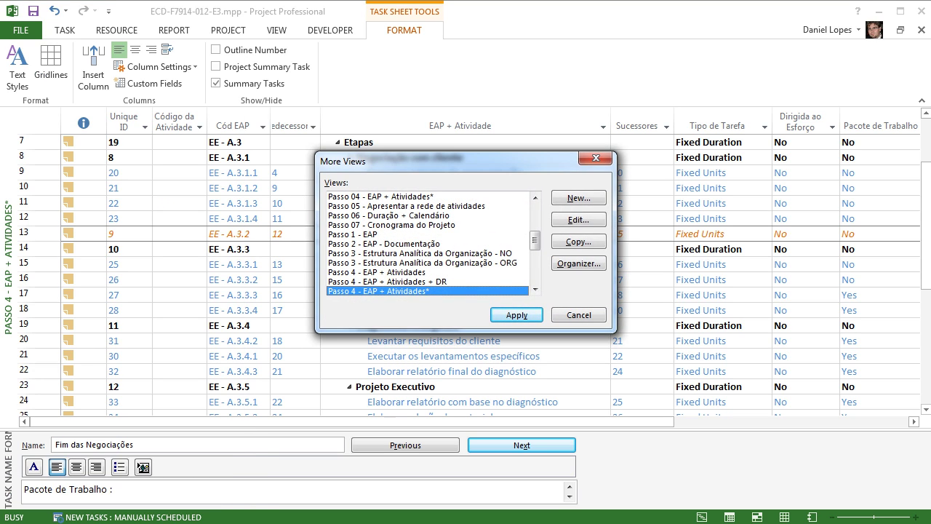
{"action": "left_click_drag", "start_coordinate": [535, 241], "coordinate": [535, 243]}
{"action": "left_click", "coordinate": [578, 220]}
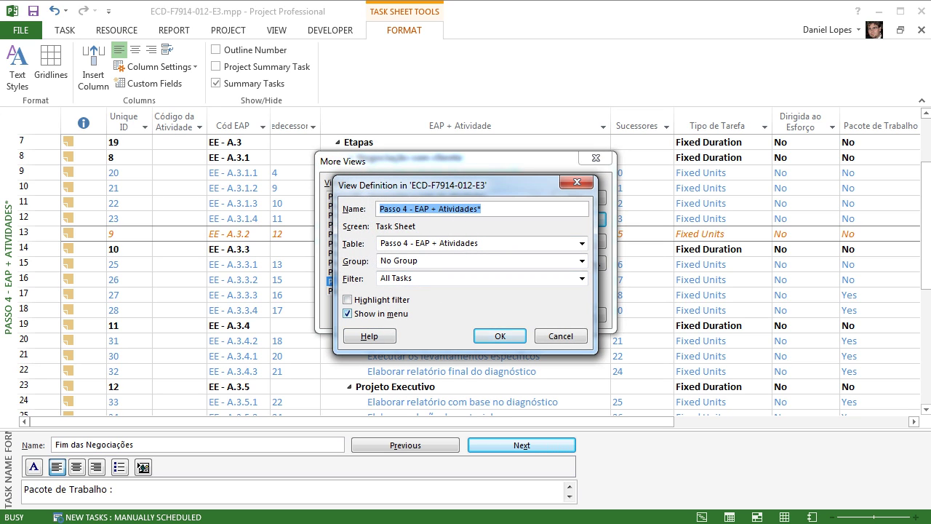
{"action": "key", "text": "Return"}
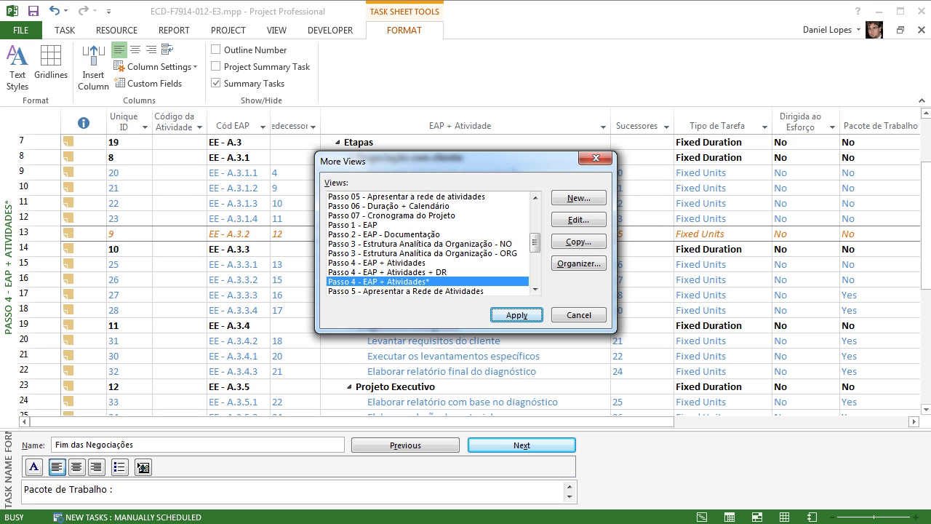
{"action": "left_click", "coordinate": [517, 315]}
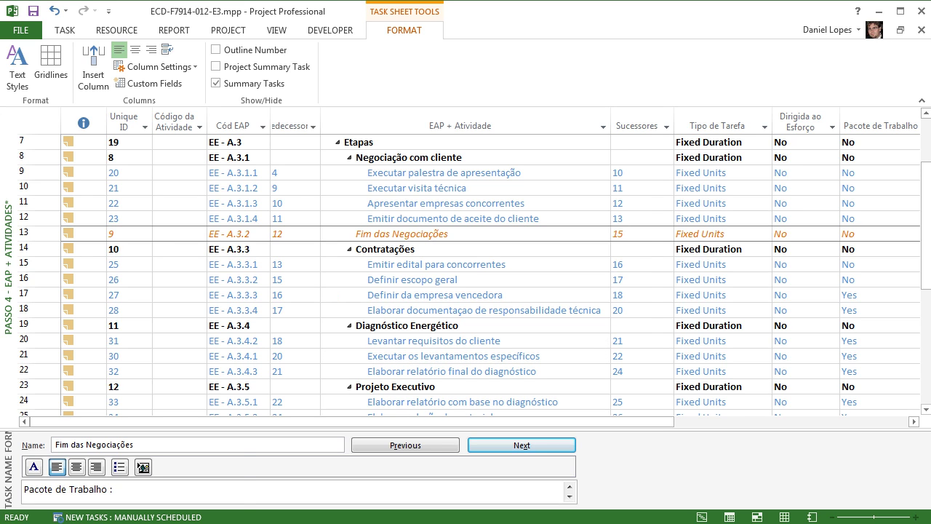
Switch the task sheet to the Passo 2 - EAP - Documentação view.
{"action": "right_click", "coordinate": [9, 289]}
{"action": "left_click", "coordinate": [92, 201]}
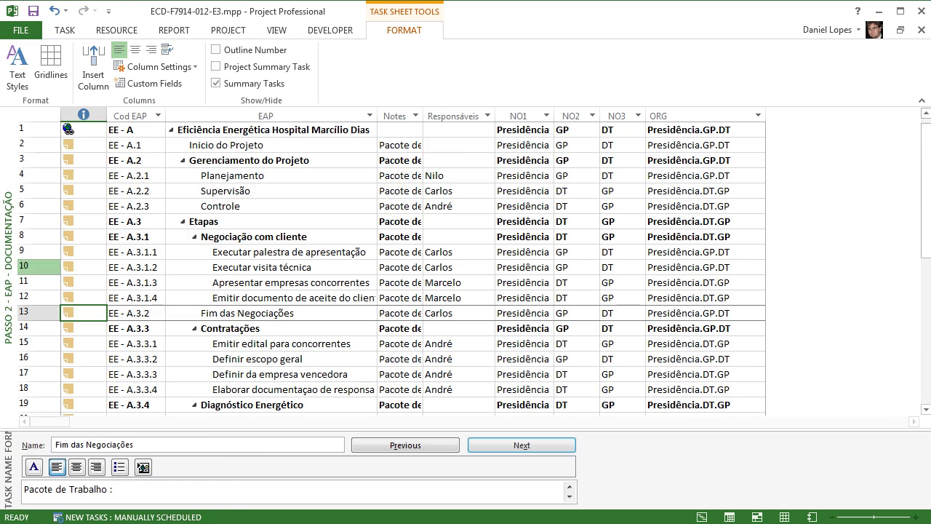
{"action": "right_click", "coordinate": [10, 307]}
{"action": "left_click", "coordinate": [65, 513]}
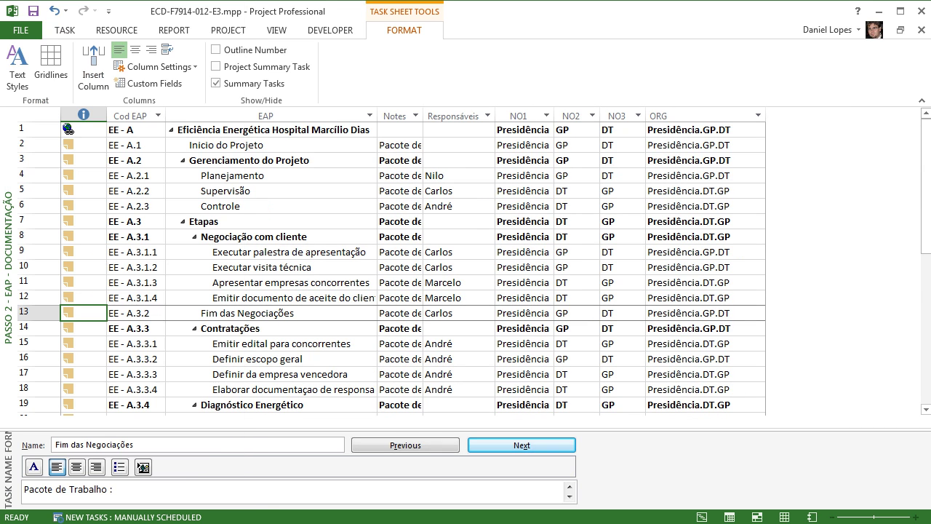
Edit the definition of the Passo 4 - EAP + Atividades* view so that it is not shown in the menu.
{"action": "left_click", "coordinate": [277, 30]}
{"action": "left_click", "coordinate": [247, 83]}
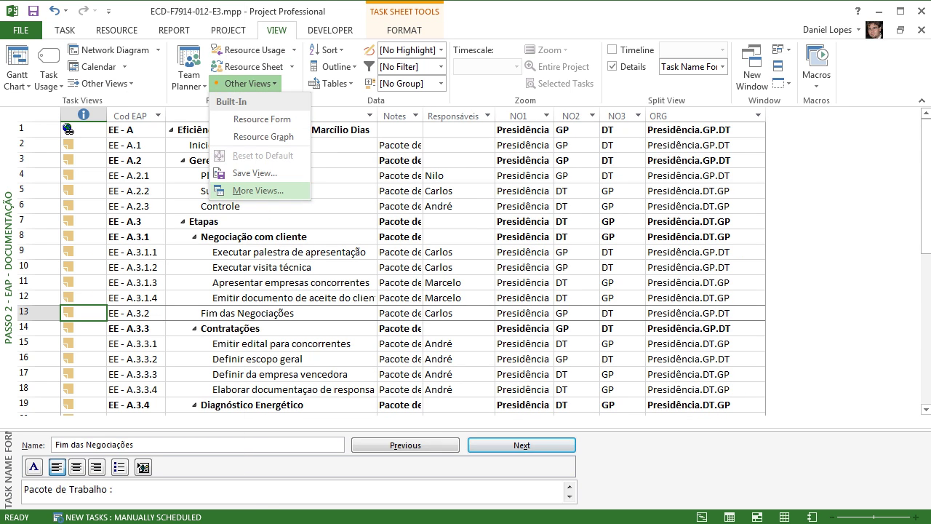
{"action": "left_click", "coordinate": [260, 189]}
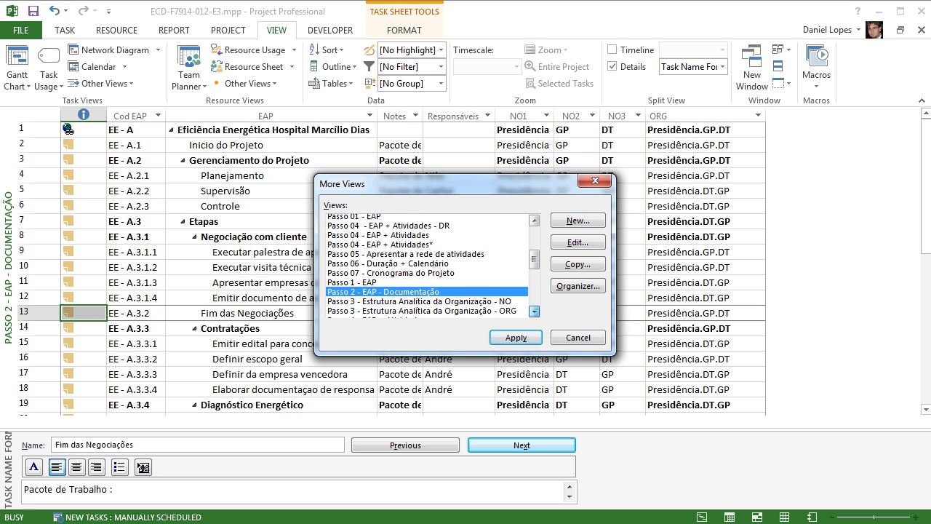
{"action": "key", "text": "Down"}
{"action": "key", "text": "Down"}
{"action": "key", "text": "Down"}
{"action": "key", "text": "Down"}
{"action": "key", "text": "Down"}
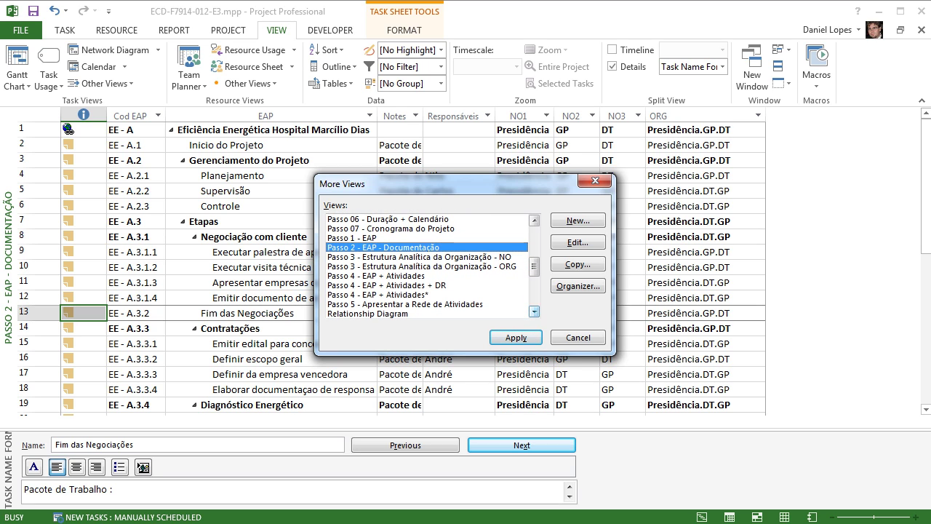
{"action": "left_click", "coordinate": [578, 242]}
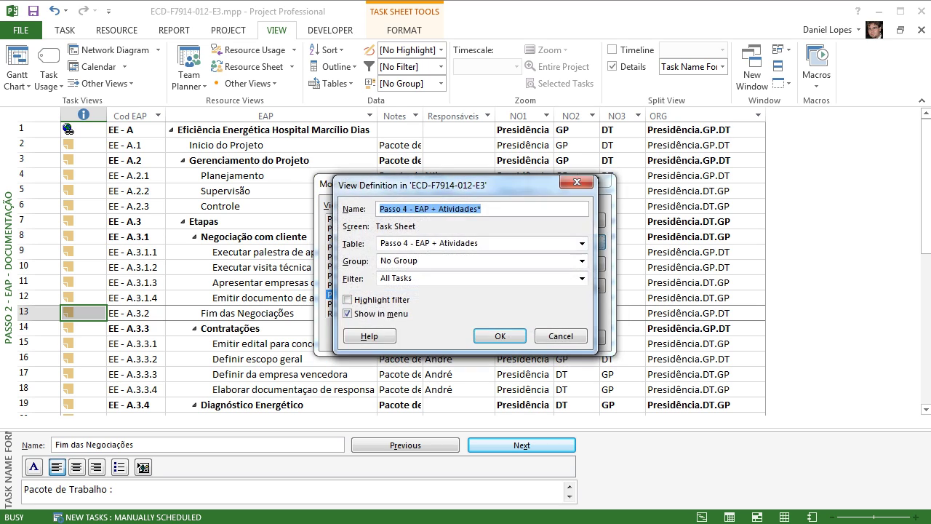
{"action": "left_click", "coordinate": [348, 313]}
{"action": "left_click", "coordinate": [500, 336]}
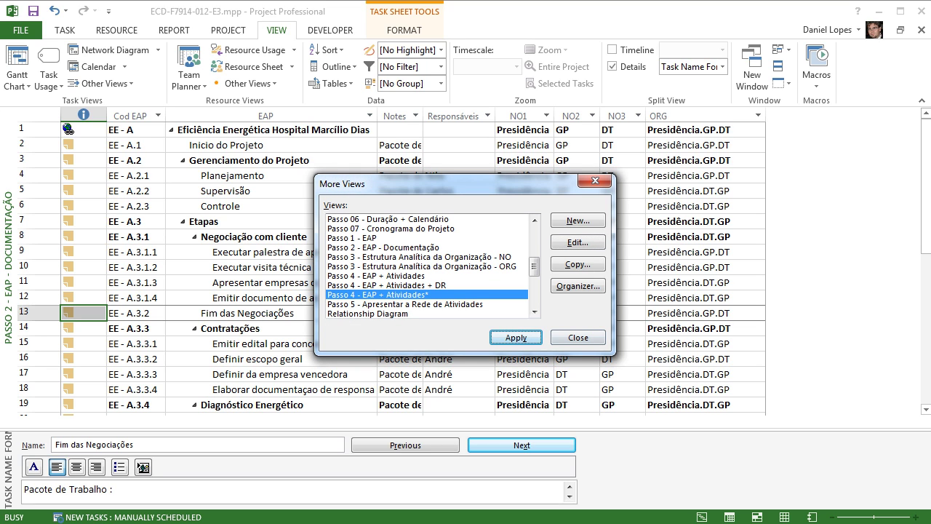
Apply the Passo 1 - EAP view from the list of all views.
{"action": "key", "text": "Up"}
{"action": "key", "text": "Up"}
{"action": "key", "text": "Up"}
{"action": "key", "text": "Up"}
{"action": "key", "text": "Up"}
{"action": "key", "text": "Up"}
{"action": "key", "text": "Return"}
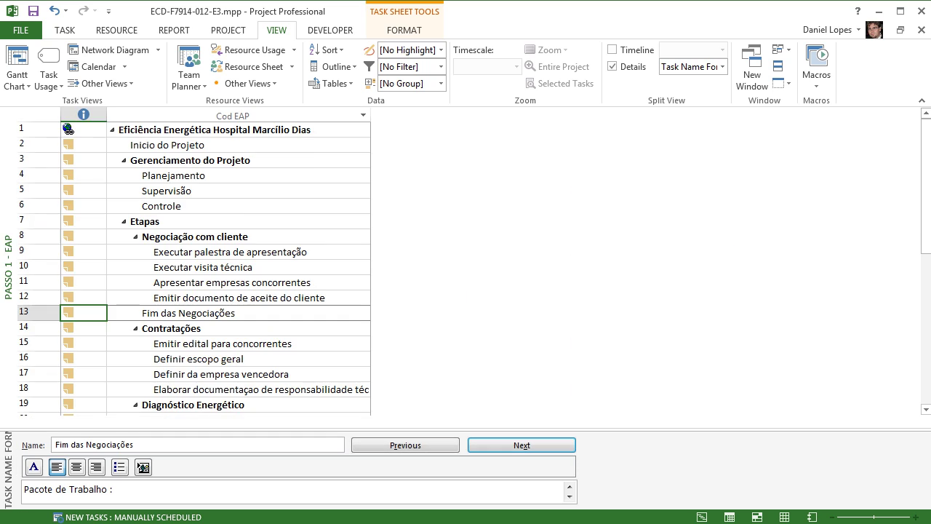
Switch to the combined view Passo 4 - EAP + Atividades + DR.
{"action": "right_click", "coordinate": [9, 255]}
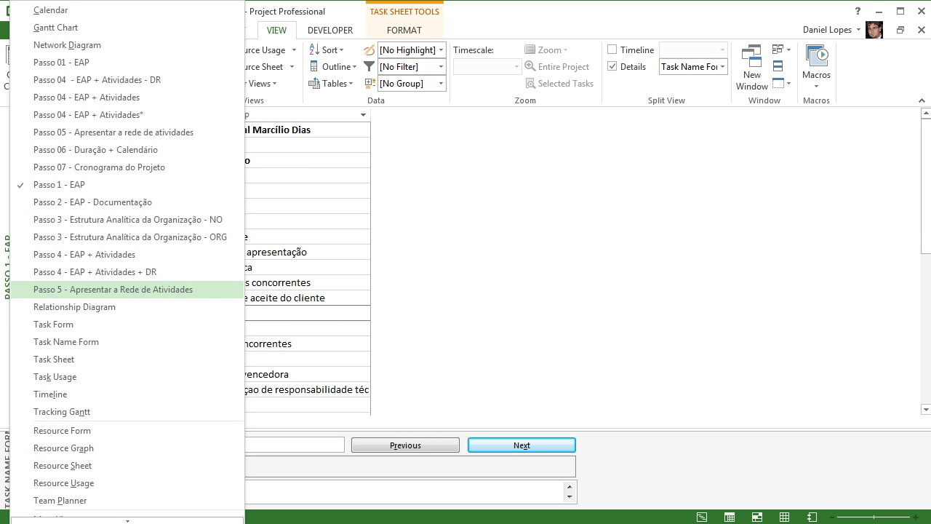
{"action": "key", "text": "Up"}
{"action": "key", "text": "Up"}
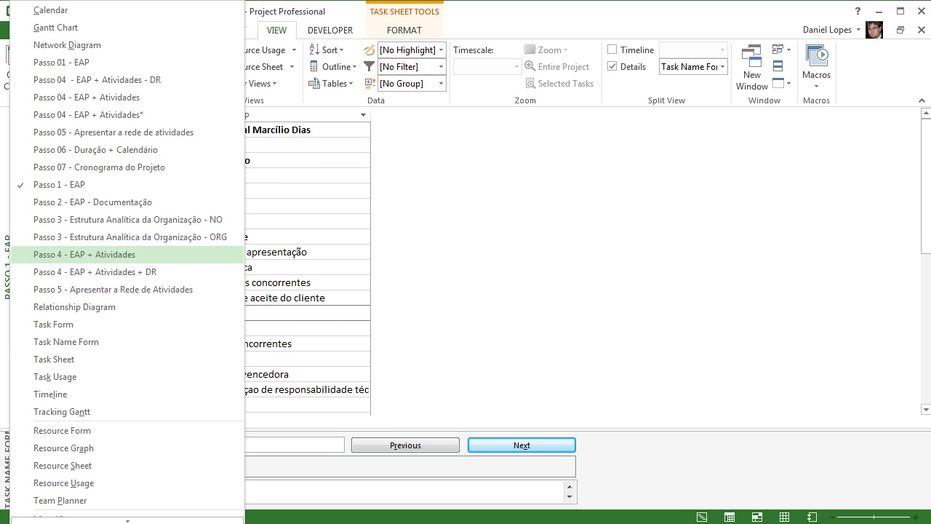
{"action": "key", "text": "Down"}
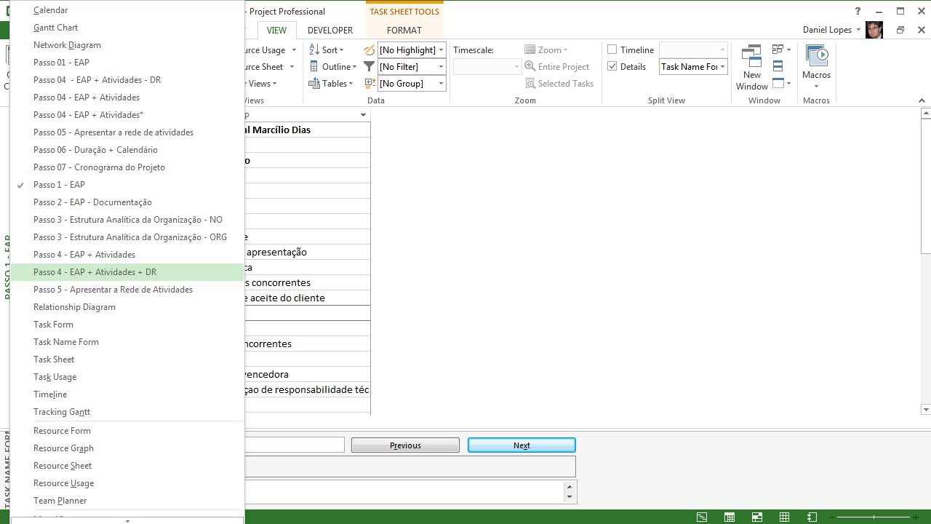
{"action": "key", "text": "Return"}
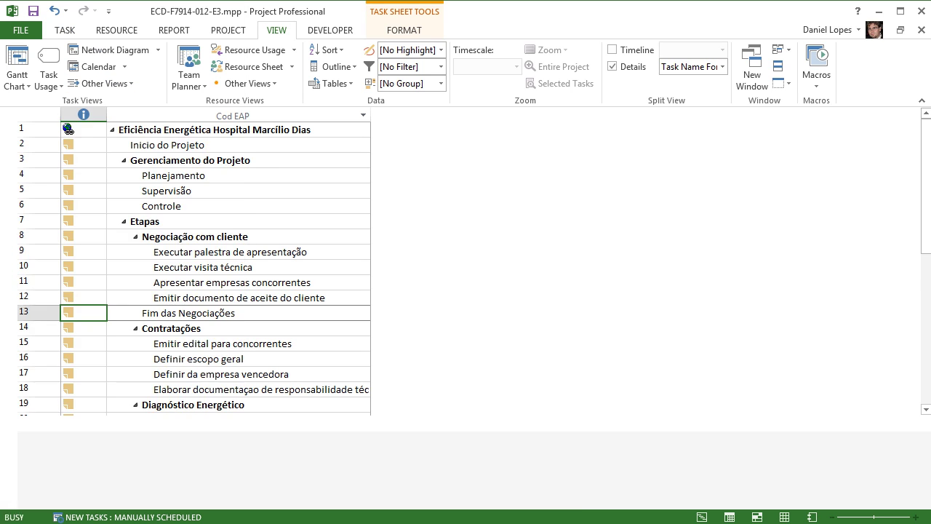
Check which view is active in the task sheet pane, and enlarge that pane over the Relationship Diagram to show about task 26.
{"action": "right_click", "coordinate": [8, 207]}
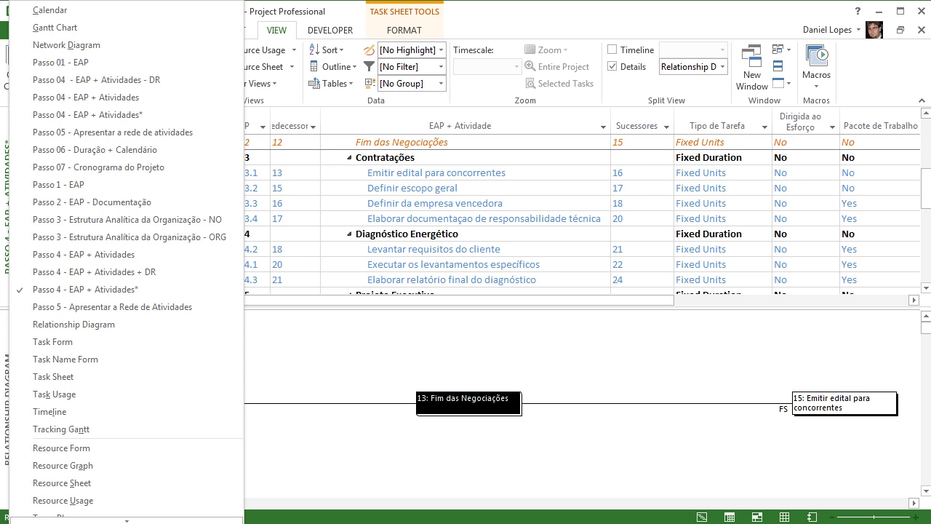
{"action": "key", "text": "Down"}
{"action": "key", "text": "Escape"}
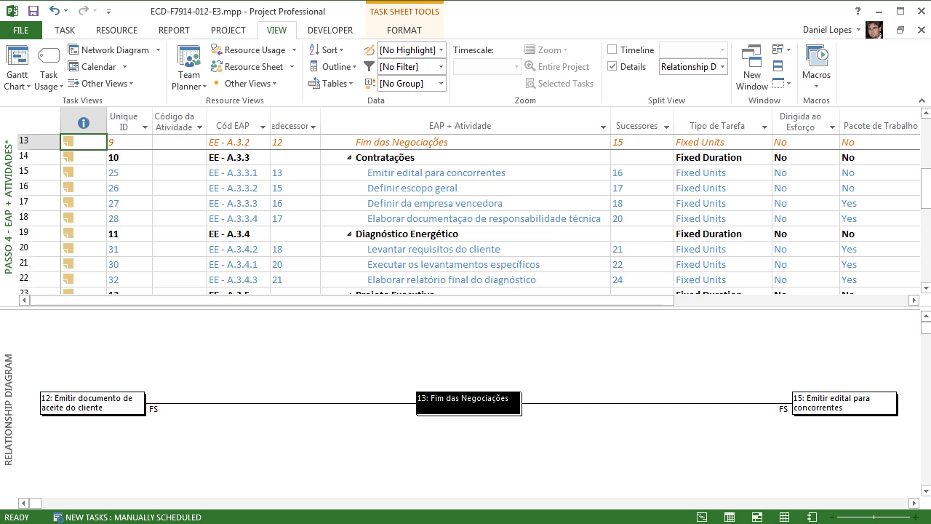
{"action": "left_click_drag", "start_coordinate": [465, 308], "coordinate": [465, 365]}
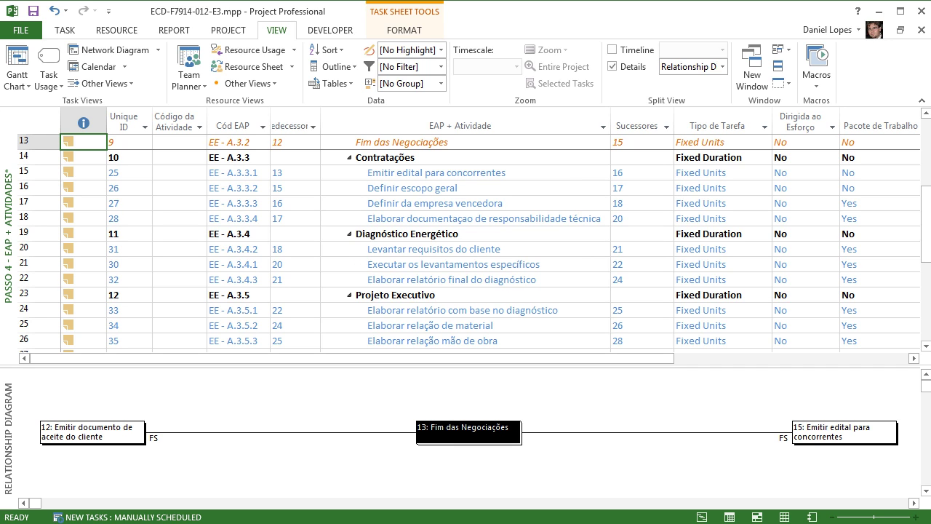
Examine the links of tasks 14 to 16, from Contratações to Definir escopo geral, in the Relationship Diagram.
{"action": "key", "text": "Right"}
{"action": "key", "text": "Right"}
{"action": "key", "text": "Right"}
{"action": "key", "text": "Right"}
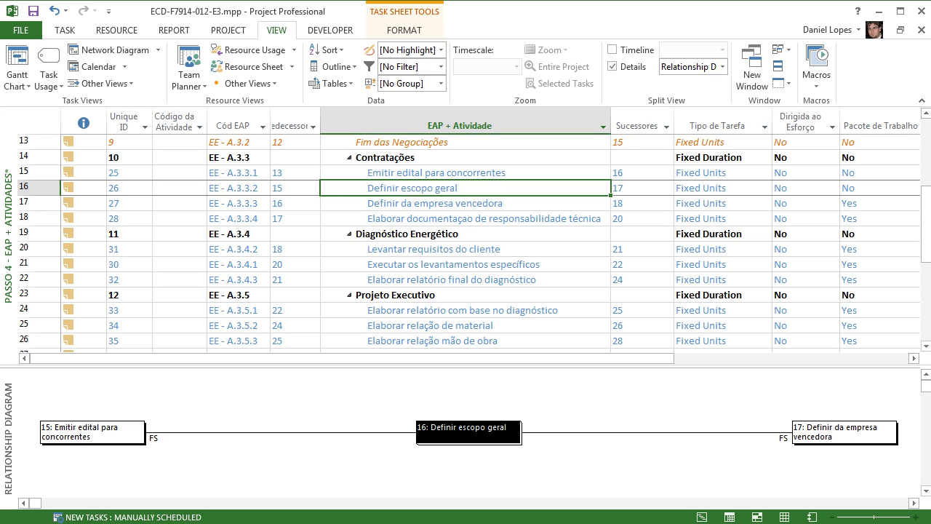
{"action": "key", "text": "Left"}
{"action": "key", "text": "Left"}
{"action": "key", "text": "Left"}
{"action": "key", "text": "Up"}
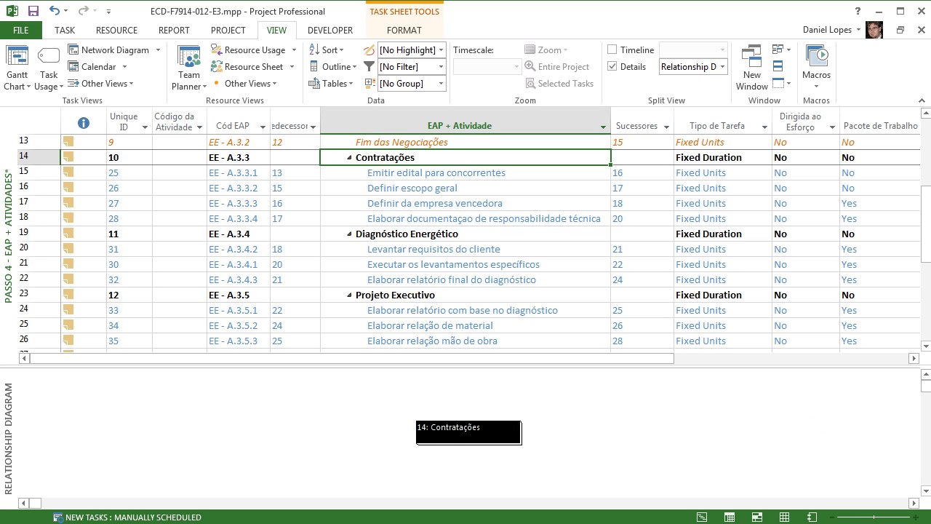
{"action": "key", "text": "Down"}
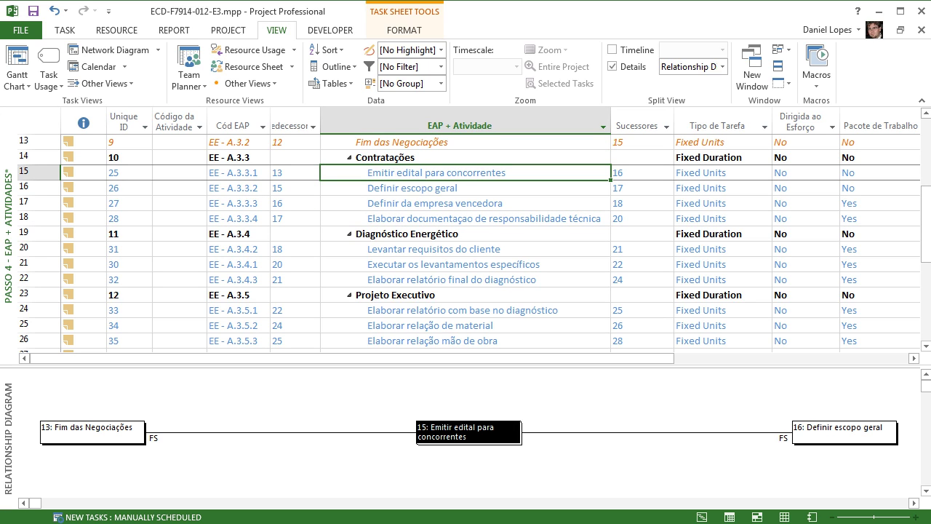
Go back to the project's first task and examine the links of tasks 2 to 8 in the Relationship Diagram.
{"action": "key", "text": "Up"}
{"action": "key", "text": "Up"}
{"action": "key", "text": "Up"}
{"action": "key", "text": "Up"}
{"action": "key", "text": "Up"}
{"action": "key", "text": "Up"}
{"action": "key", "text": "Up"}
{"action": "key", "text": "Up"}
{"action": "key", "text": "Up"}
{"action": "key", "text": "Up"}
{"action": "key", "text": "Up"}
{"action": "key", "text": "Up"}
{"action": "key", "text": "Up"}
{"action": "key", "text": "Up"}
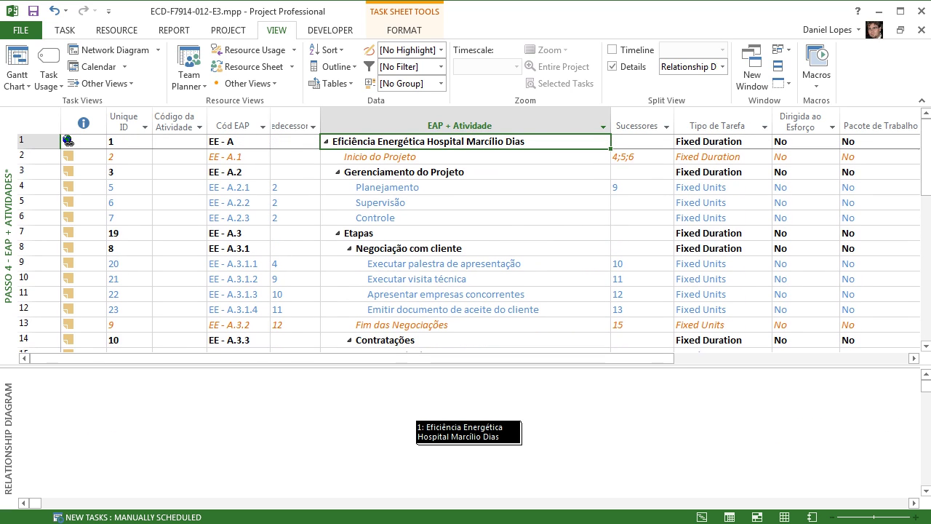
{"action": "key", "text": "Down"}
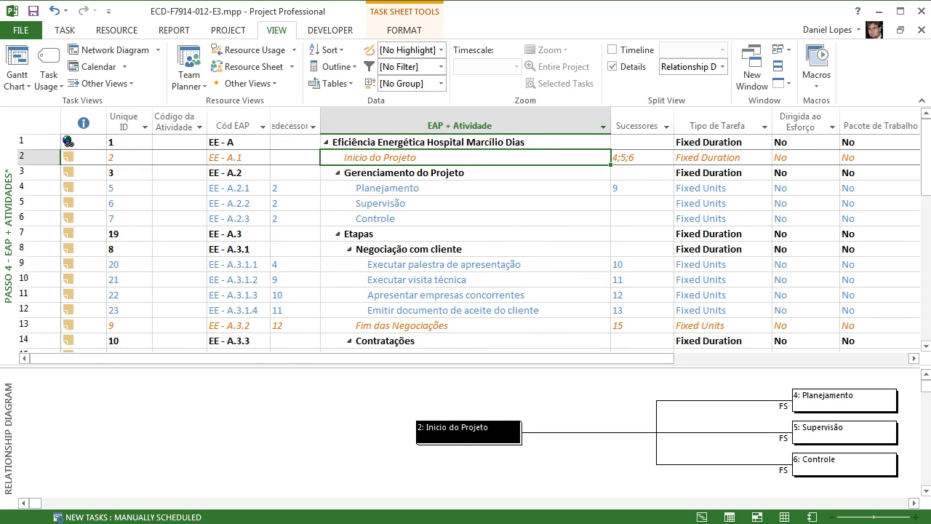
{"action": "key", "text": "Down"}
{"action": "key", "text": "Down"}
{"action": "key", "text": "Down"}
{"action": "key", "text": "Down"}
{"action": "key", "text": "Down"}
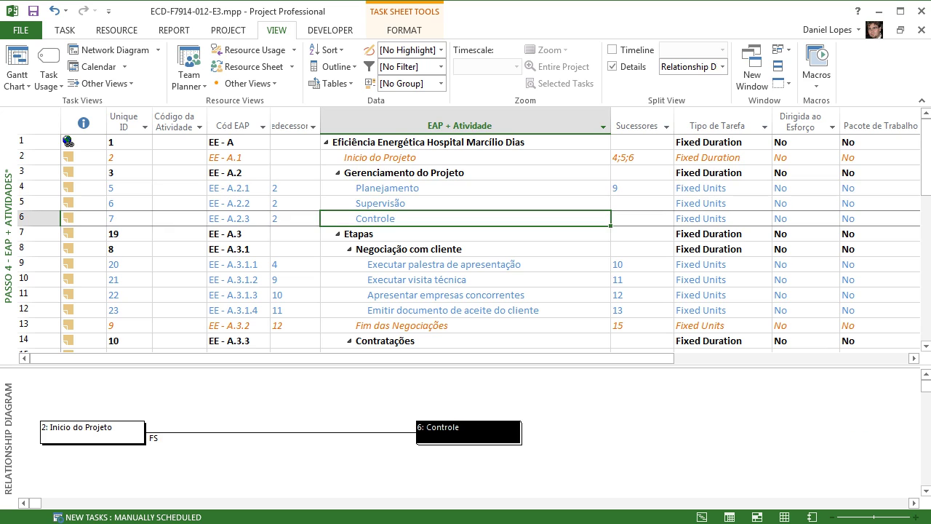
{"action": "key", "text": "Down"}
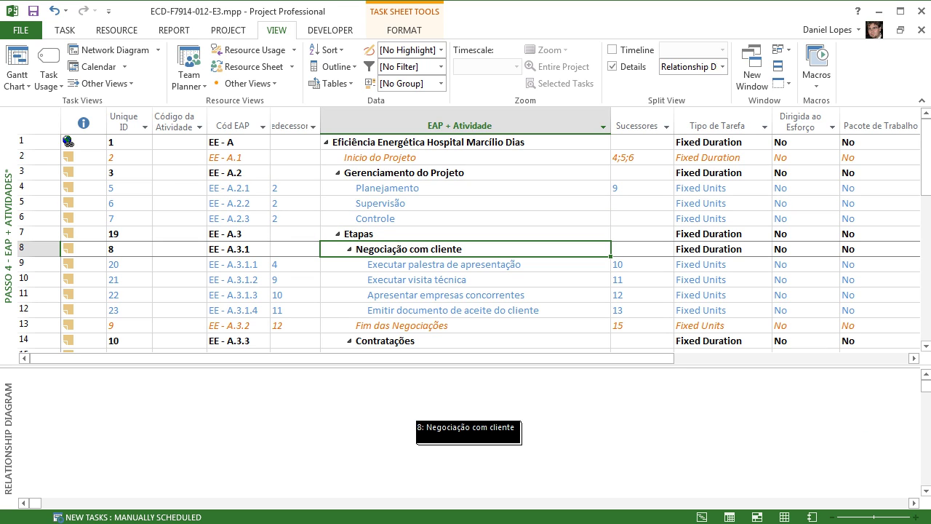
Apply the custom filter teste to the task sheet and review its criterion in the filter definition.
{"action": "left_click", "coordinate": [441, 67]}
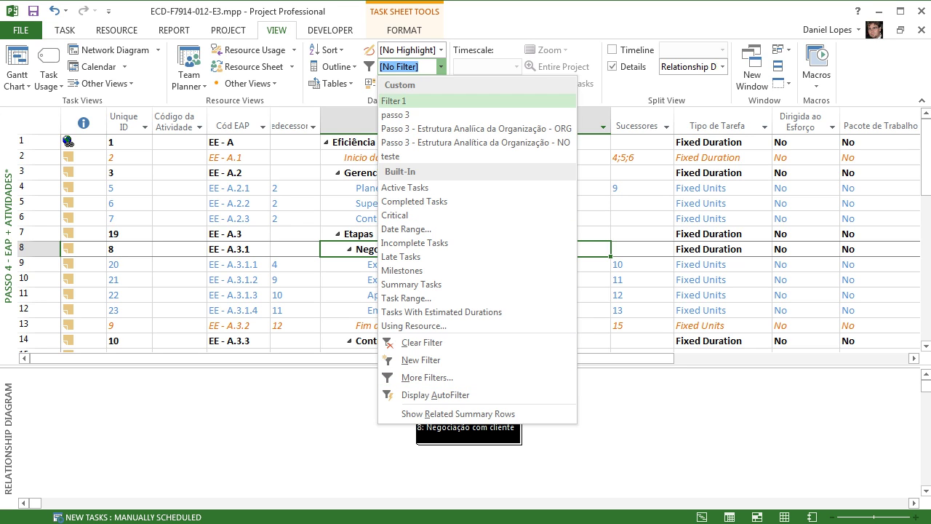
{"action": "key", "text": "Return"}
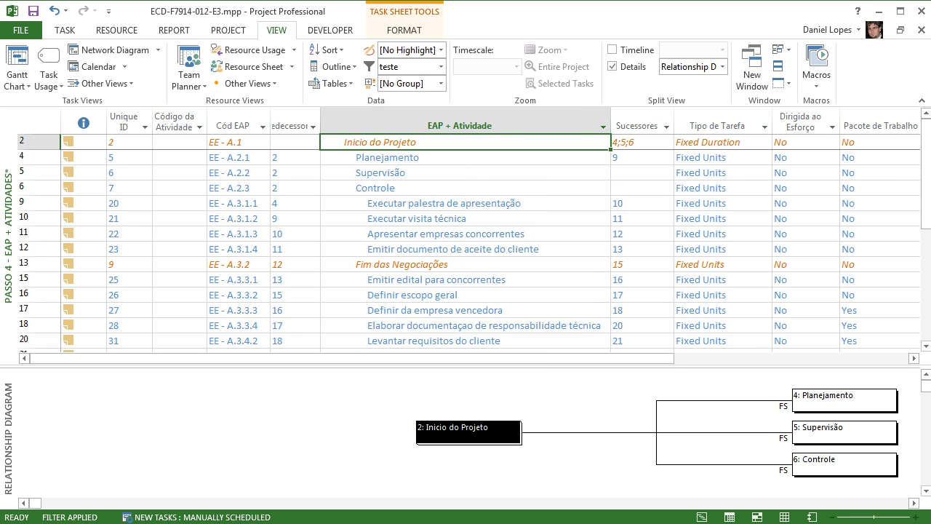
{"action": "left_click", "coordinate": [441, 66]}
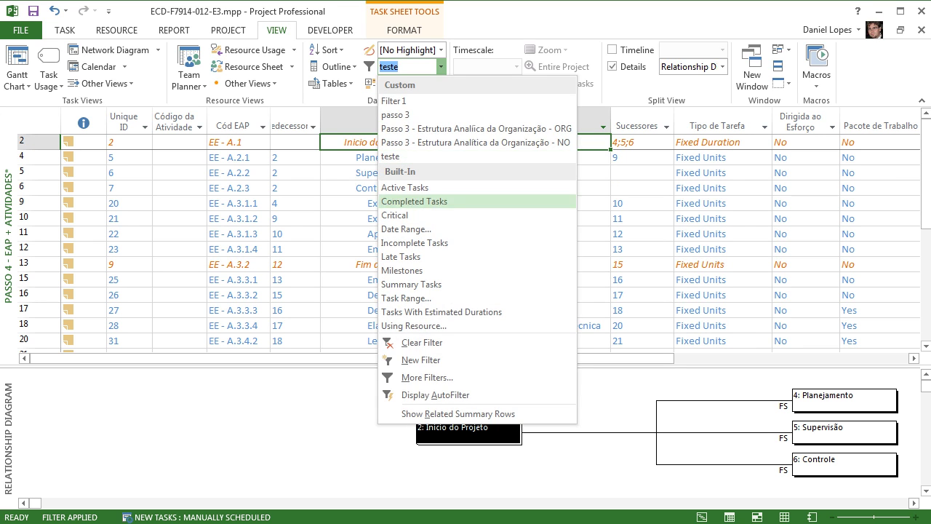
{"action": "left_click", "coordinate": [427, 377]}
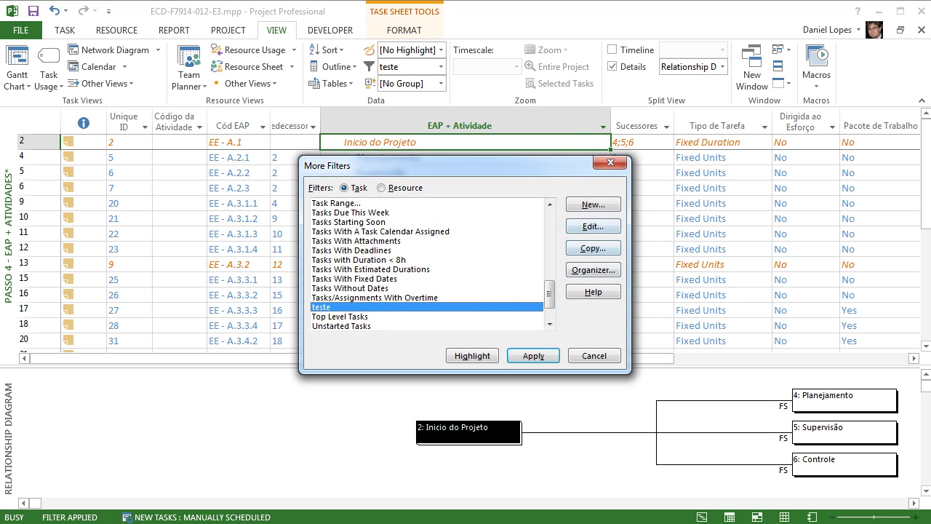
{"action": "left_click", "coordinate": [593, 227]}
{"action": "left_click", "coordinate": [348, 248]}
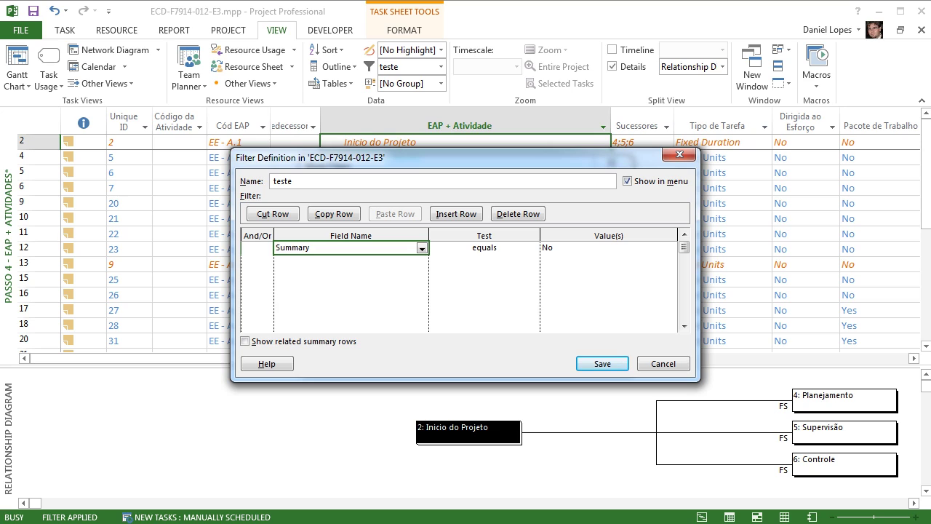
{"action": "left_click", "coordinate": [347, 287]}
{"action": "left_click", "coordinate": [348, 248]}
{"action": "key", "text": "Return"}
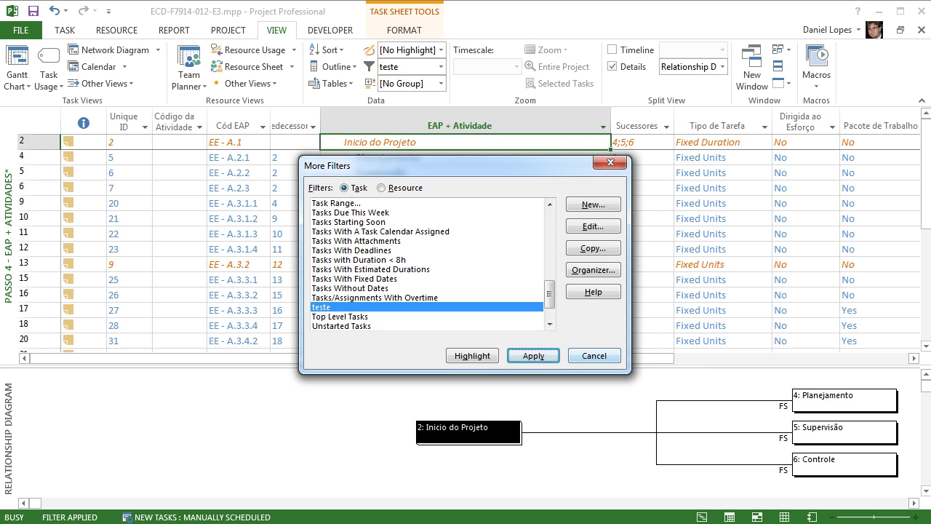
{"action": "key", "text": "Return"}
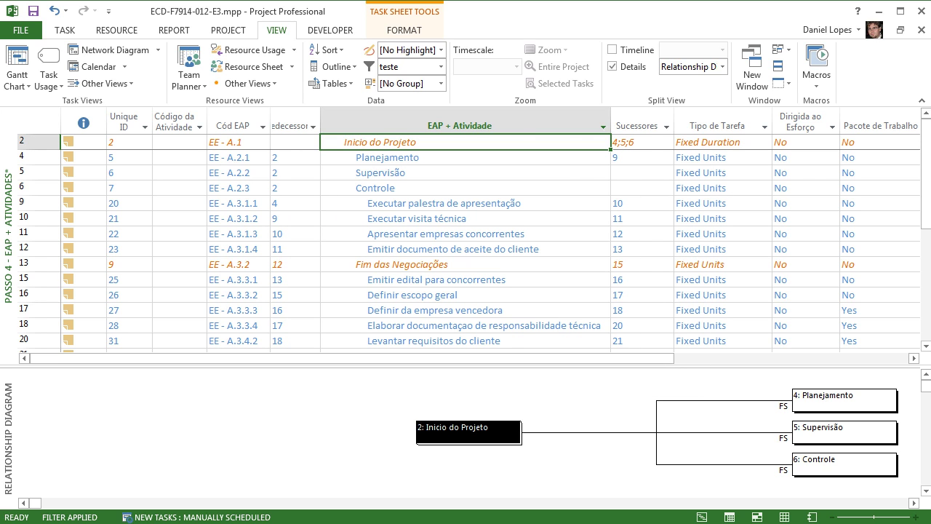
Examine the links of each filtered task from Inicio do Projeto down to Elaborar relatório final para auditoria in the Relationship Diagram.
{"action": "scroll", "coordinate": [469, 240], "scroll_direction": "down", "scroll_amount": 5}
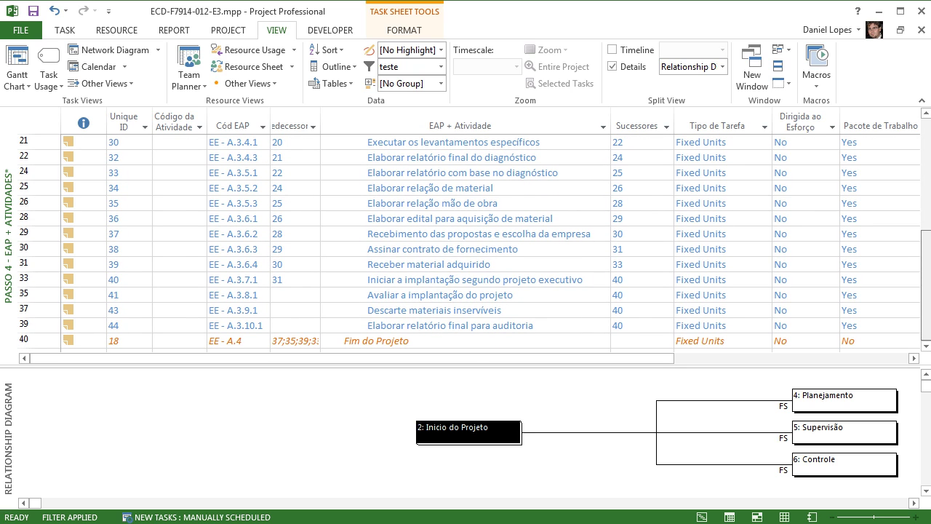
{"action": "scroll", "coordinate": [469, 240], "scroll_direction": "up", "scroll_amount": 5}
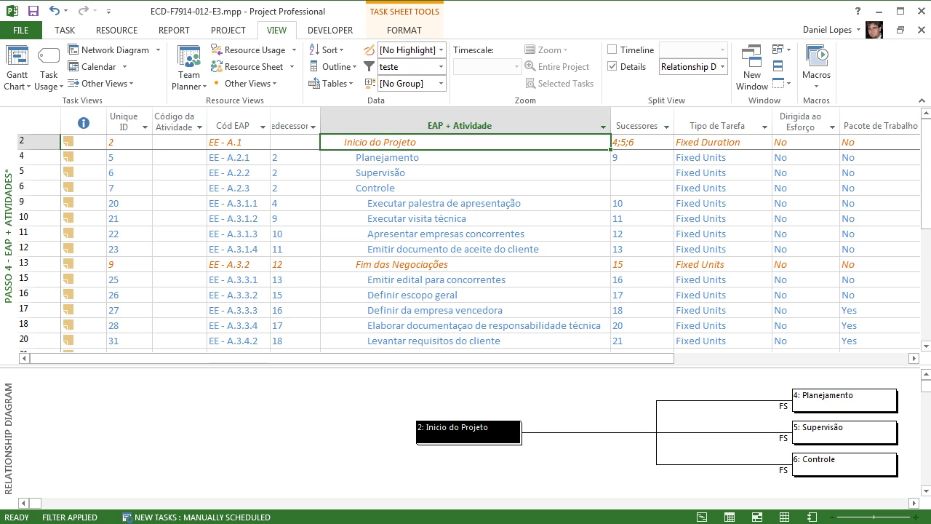
{"action": "left_click", "coordinate": [466, 157]}
{"action": "left_click", "coordinate": [465, 142]}
{"action": "key", "text": "Down"}
{"action": "key", "text": "Down"}
{"action": "key", "text": "Down"}
{"action": "key", "text": "Down"}
{"action": "key", "text": "Down"}
{"action": "key", "text": "Down"}
{"action": "key", "text": "Down"}
{"action": "key", "text": "Down"}
{"action": "key", "text": "Down"}
{"action": "key", "text": "Down"}
{"action": "key", "text": "Down"}
{"action": "key", "text": "Down"}
{"action": "key", "text": "Down"}
{"action": "key", "text": "Down"}
{"action": "key", "text": "Down"}
{"action": "key", "text": "Down"}
{"action": "key", "text": "Down"}
{"action": "key", "text": "Down"}
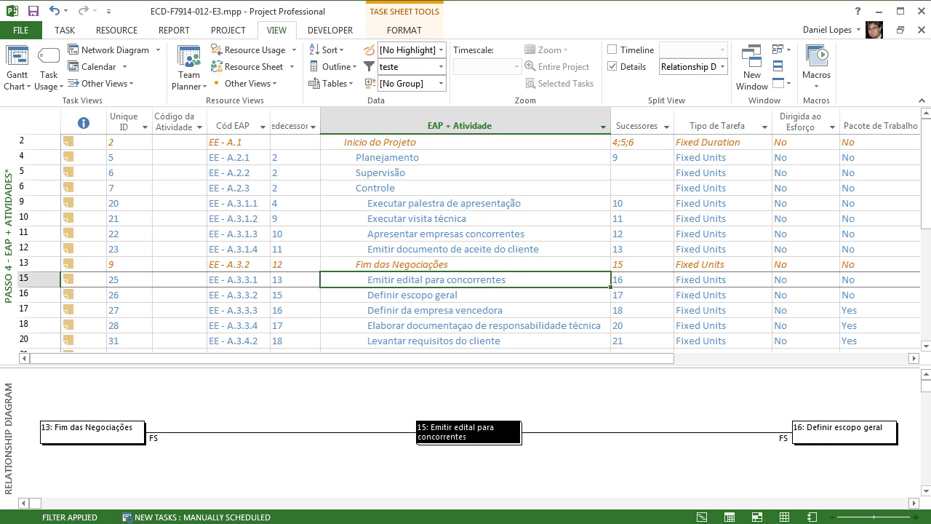
{"action": "key", "text": "Down"}
{"action": "key", "text": "Down"}
{"action": "key", "text": "Down"}
{"action": "key", "text": "Down"}
{"action": "key", "text": "Down"}
{"action": "key", "text": "Down"}
{"action": "key", "text": "Down"}
{"action": "key", "text": "Down"}
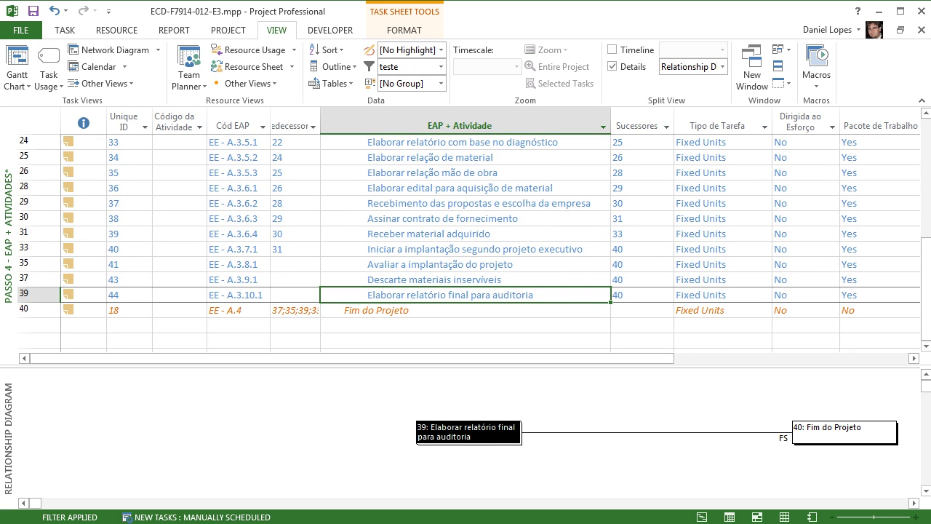
Check tasks 35, 37 and 39 for predecessors in the task sheet and the Relationship Diagram.
{"action": "key", "text": "Up"}
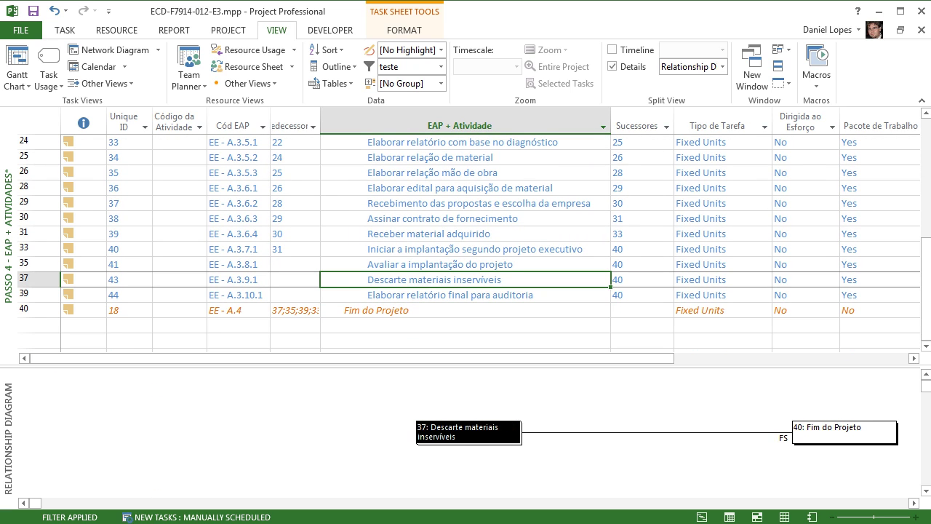
{"action": "key", "text": "Up"}
{"action": "key", "text": "Left"}
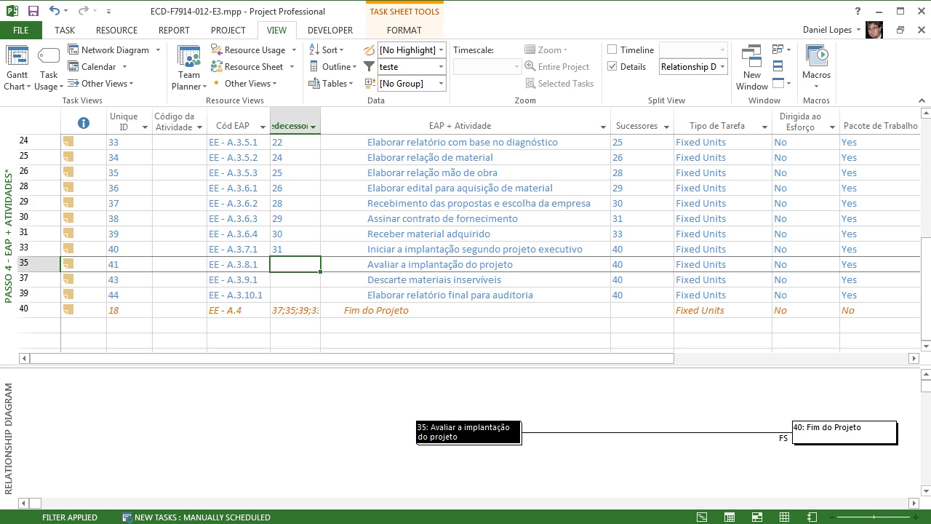
{"action": "key", "text": "Down"}
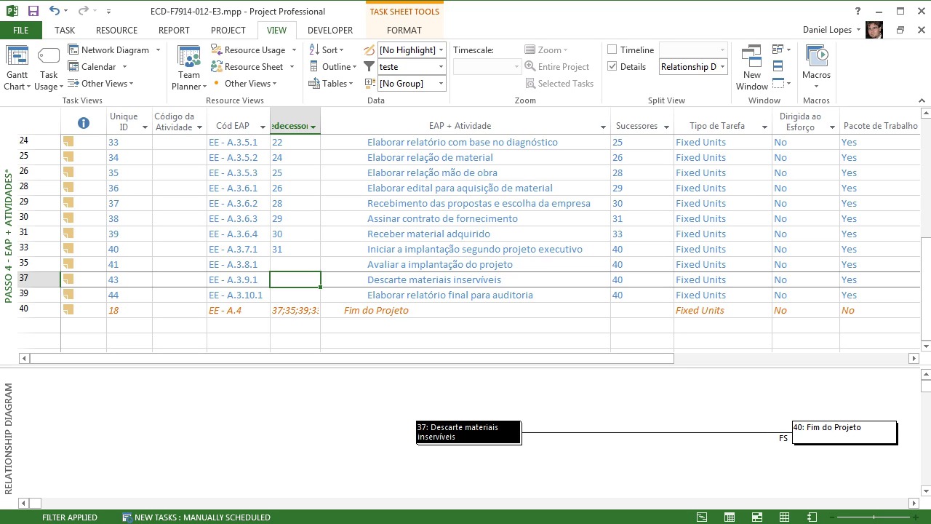
{"action": "key", "text": "Down"}
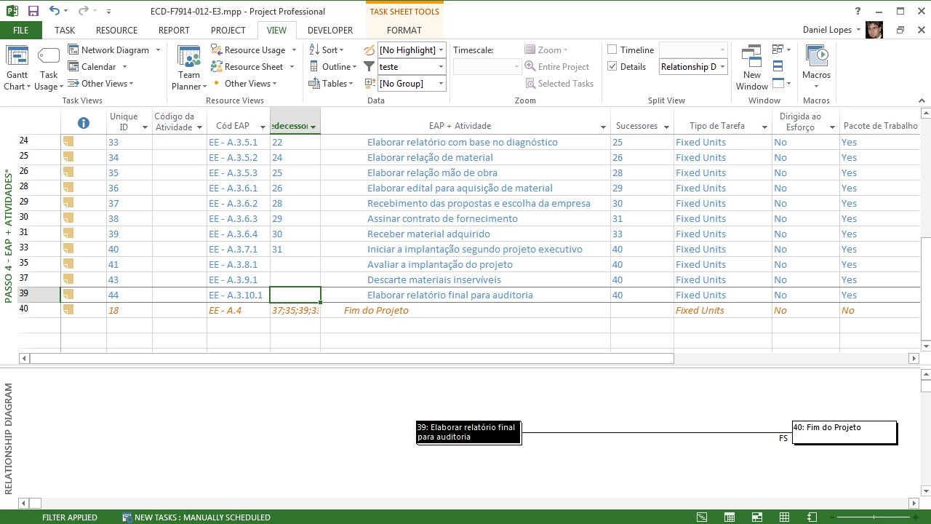
{"action": "key", "text": "Up"}
{"action": "key", "text": "Up"}
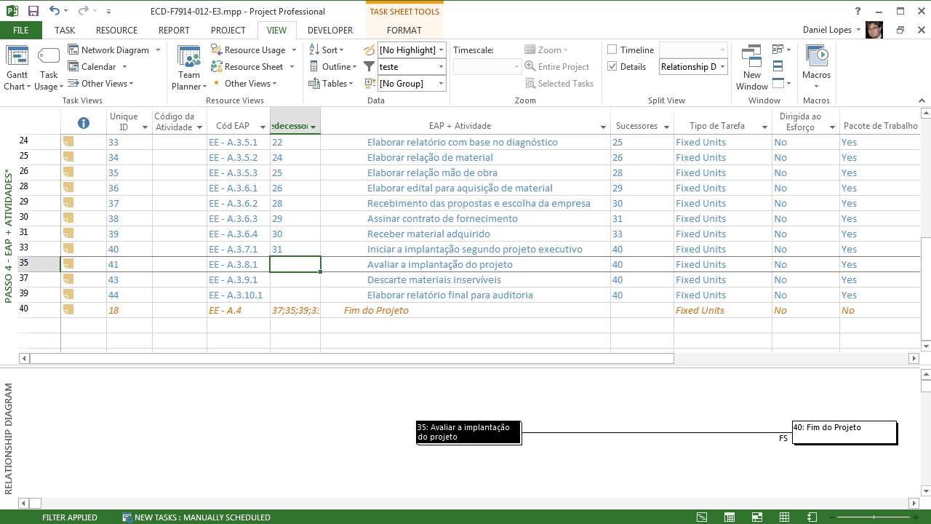
{"action": "key", "text": "Down"}
{"action": "key", "text": "Down"}
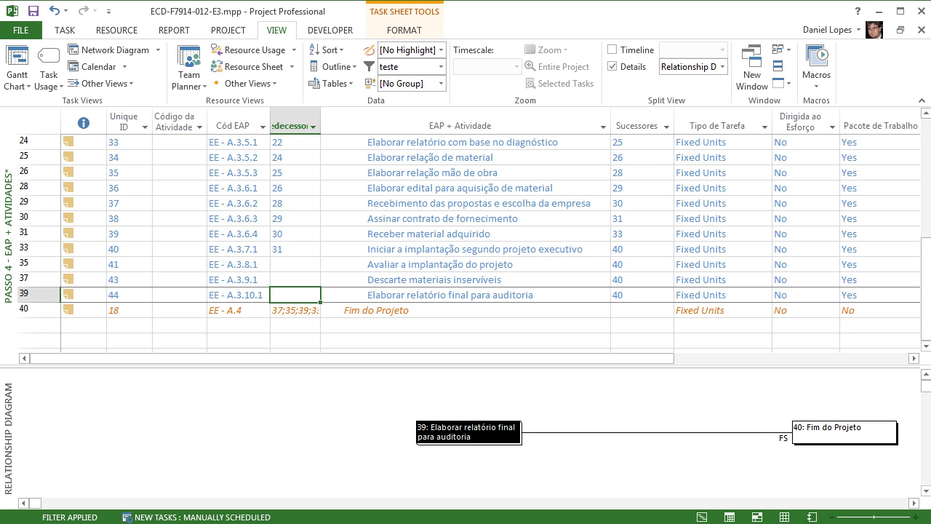
Compare the successors of tasks 33 to 39 with the predecessors entered for tasks 35, 37 and 39.
{"action": "key", "text": "Right"}
{"action": "key", "text": "Right"}
{"action": "key", "text": "Up"}
{"action": "key", "text": "Up"}
{"action": "key", "text": "Up"}
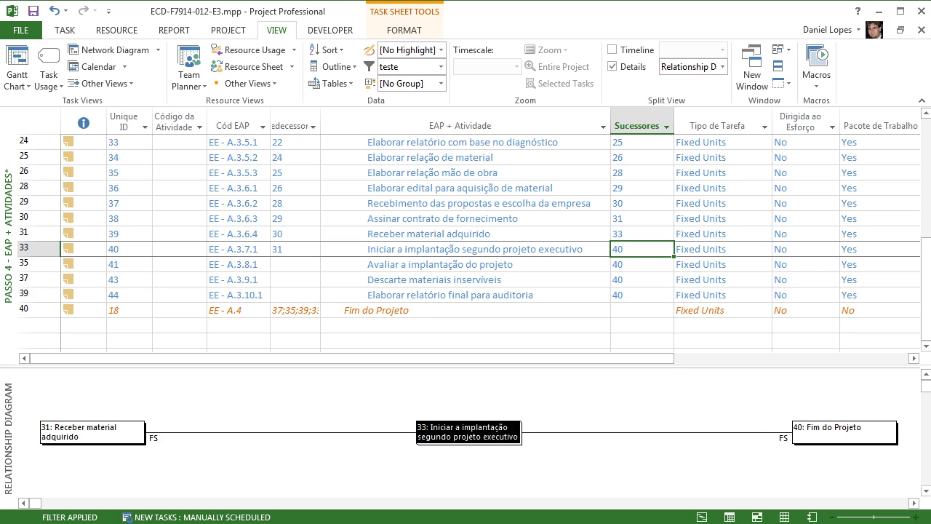
{"action": "key", "text": "Down"}
{"action": "key", "text": "Down"}
{"action": "key", "text": "Left"}
{"action": "key", "text": "Left"}
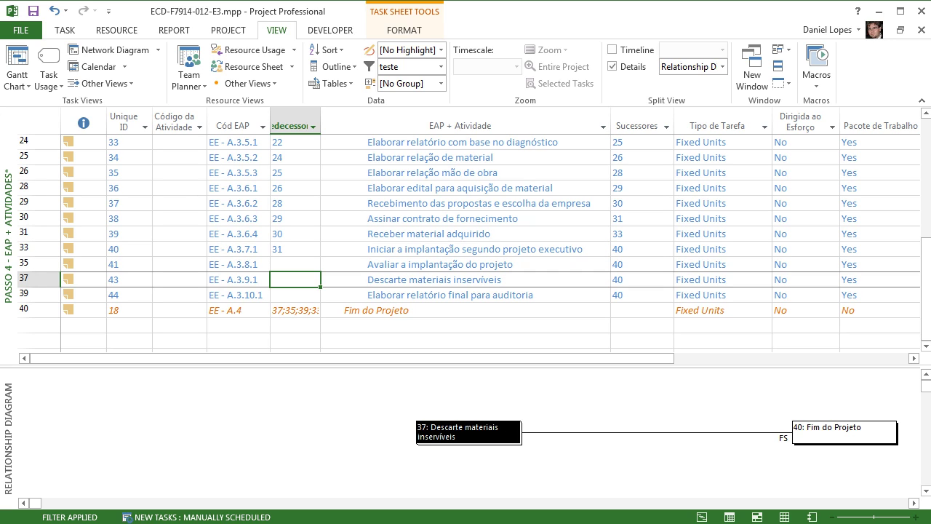
{"action": "key", "text": "Up"}
{"action": "key", "text": "Down"}
{"action": "key", "text": "Down"}
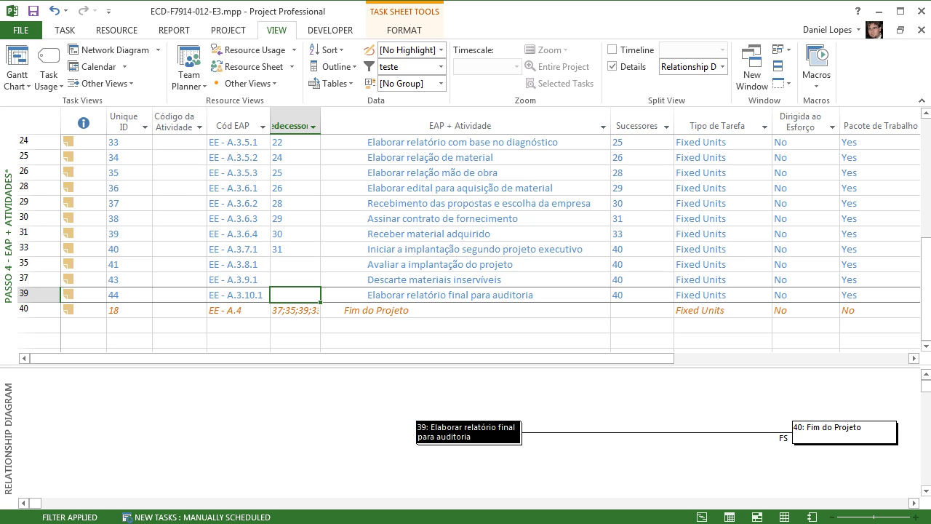
{"action": "key", "text": "Up"}
{"action": "key", "text": "Up"}
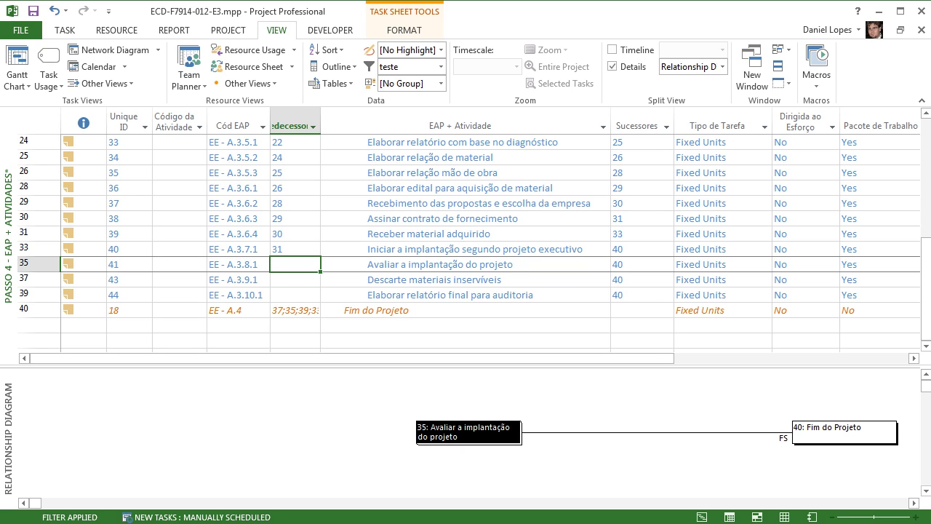
Review the remaining columns of task 35, Avaliar a implantação do projeto, across to its responsible person and back.
{"action": "key", "text": "Right"}
{"action": "key", "text": "Right"}
{"action": "key", "text": "Right"}
{"action": "key", "text": "Right"}
{"action": "key", "text": "Right"}
{"action": "key", "text": "Right"}
{"action": "key", "text": "Right"}
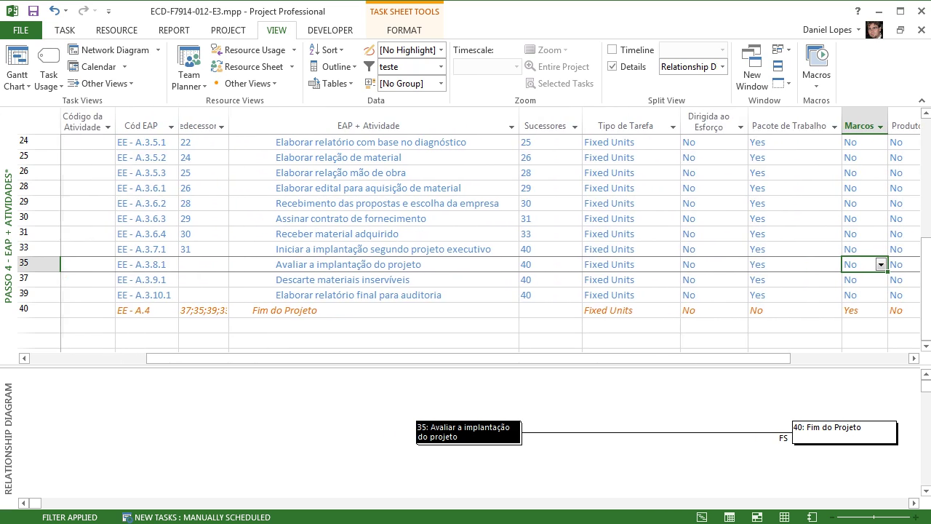
{"action": "key", "text": "Right"}
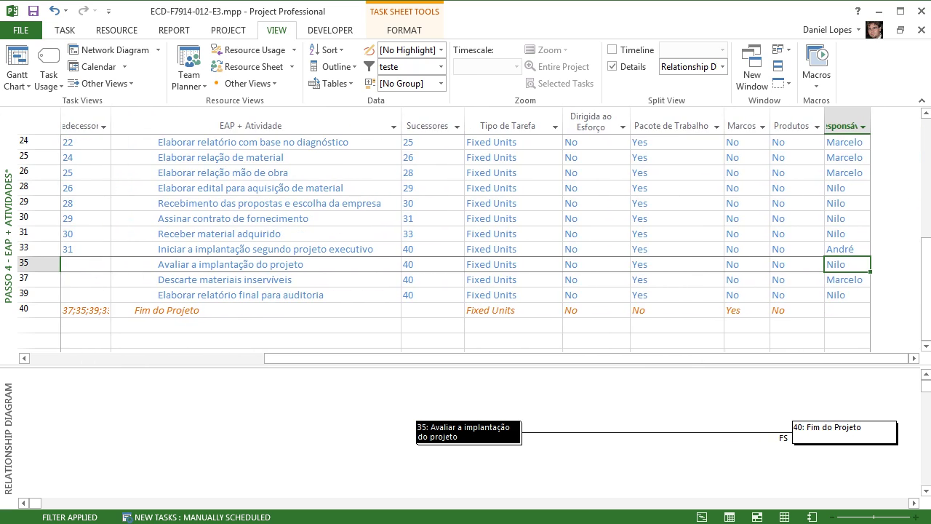
{"action": "key", "text": "Left"}
{"action": "key", "text": "Left"}
{"action": "key", "text": "Left"}
{"action": "key", "text": "Left"}
{"action": "key", "text": "Left"}
{"action": "key", "text": "Left"}
{"action": "key", "text": "Left"}
{"action": "key", "text": "Left"}
{"action": "key", "text": "Left"}
{"action": "key", "text": "Left"}
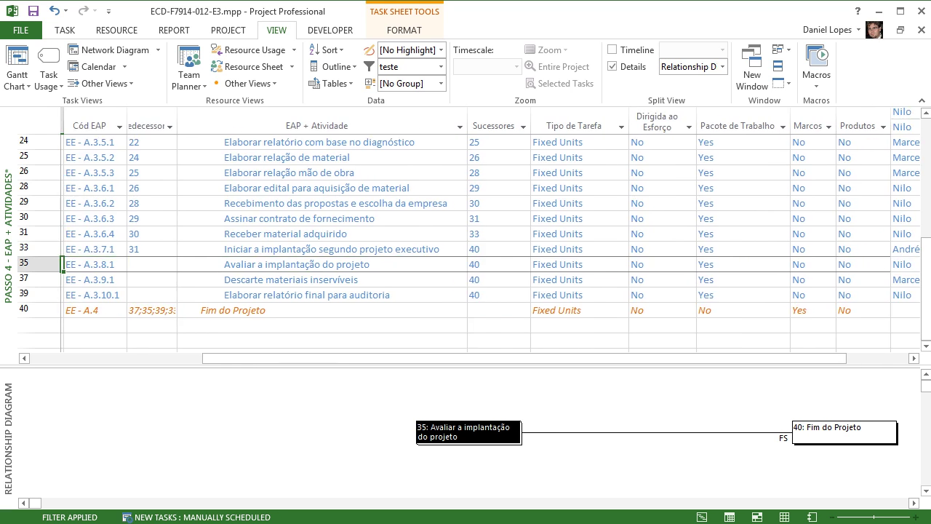
{"action": "key", "text": "Left"}
{"action": "key", "text": "Left"}
{"action": "key", "text": "Right"}
{"action": "key", "text": "Right"}
{"action": "key", "text": "Right"}
{"action": "key", "text": "Right"}
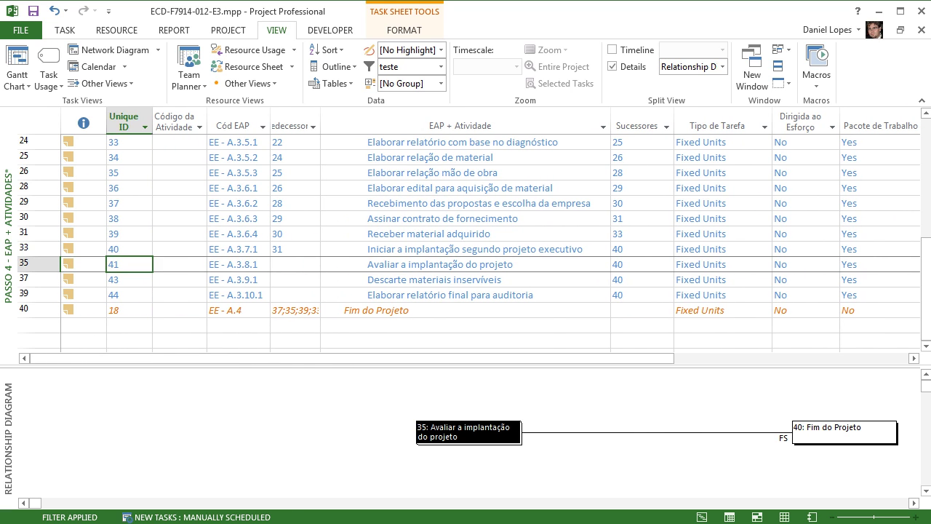
Recheck the predecessor cells of tasks 35, 37 and 39 against their links in the Relationship Diagram.
{"action": "key", "text": "Down"}
{"action": "key", "text": "Down"}
{"action": "key", "text": "Up"}
{"action": "key", "text": "Up"}
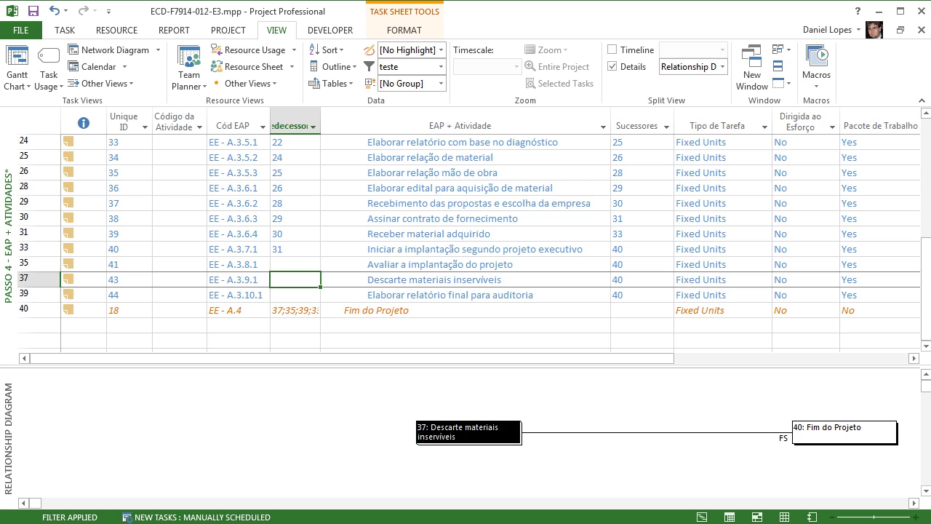
{"action": "key", "text": "Down"}
{"action": "key", "text": "Down"}
{"action": "key", "text": "Up"}
{"action": "key", "text": "Up"}
{"action": "key", "text": "Down"}
{"action": "key", "text": "Down"}
{"action": "key", "text": "Up"}
{"action": "key", "text": "Up"}
{"action": "key", "text": "Down"}
{"action": "key", "text": "Down"}
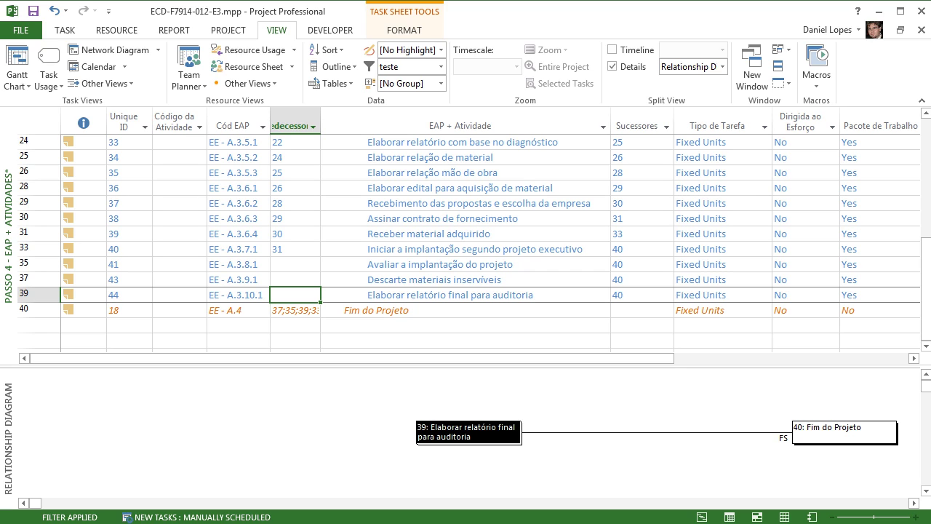
{"action": "key", "text": "Up"}
{"action": "key", "text": "Up"}
{"action": "key", "text": "Down"}
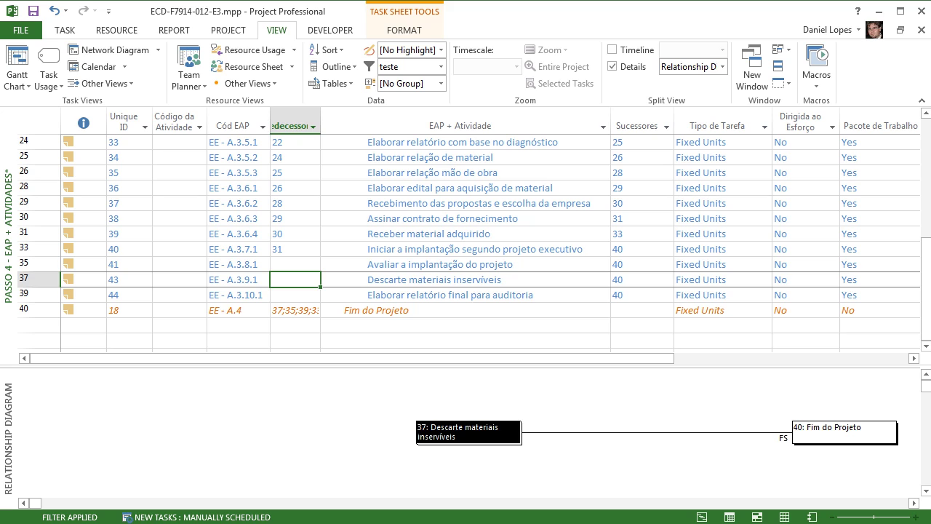
Compare the Relationship Diagram links of task 30, Assinar contrato de fornecimento, with those of tasks 35, 37 and 39.
{"action": "key", "text": "Down"}
{"action": "key", "text": "Up"}
{"action": "key", "text": "Up"}
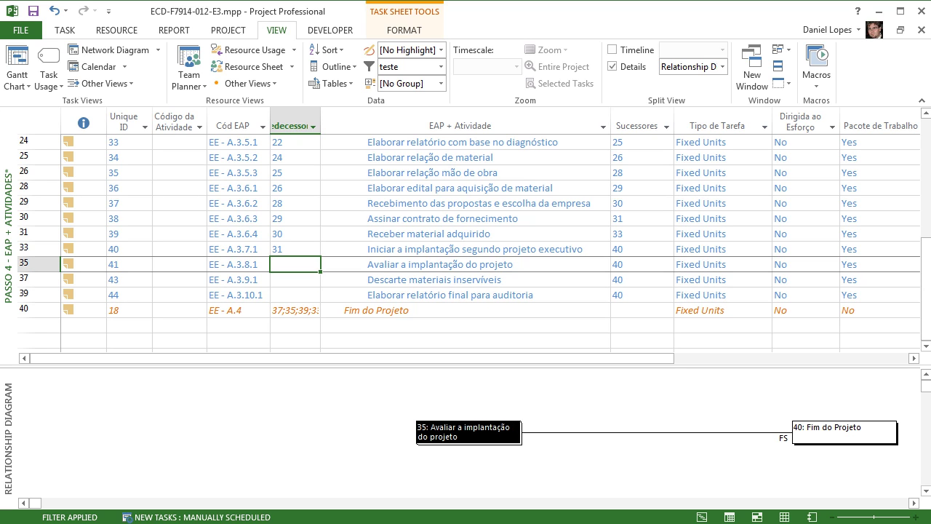
{"action": "key", "text": "Down"}
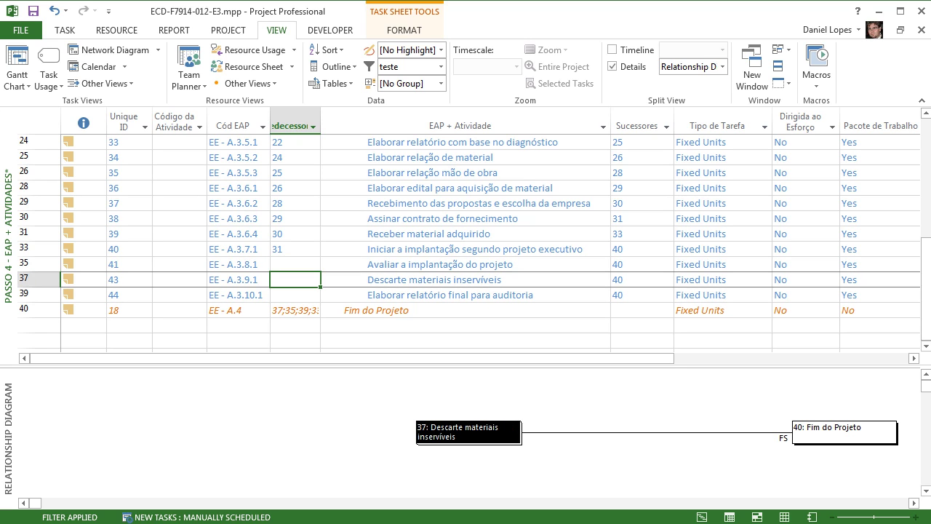
{"action": "key", "text": "Up"}
{"action": "key", "text": "Up"}
{"action": "key", "text": "Up"}
{"action": "key", "text": "Up"}
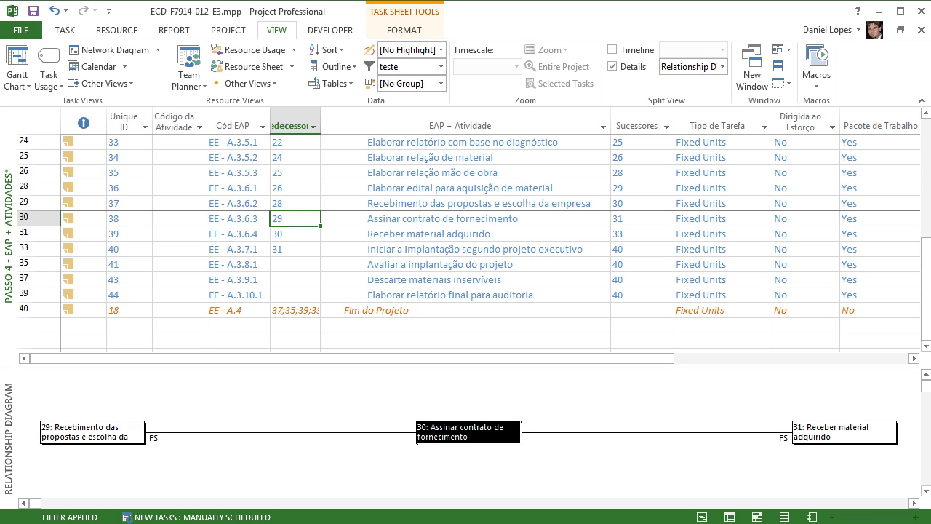
{"action": "key", "text": "Down"}
{"action": "key", "text": "Down"}
{"action": "key", "text": "Down"}
{"action": "key", "text": "Down"}
{"action": "key", "text": "Down"}
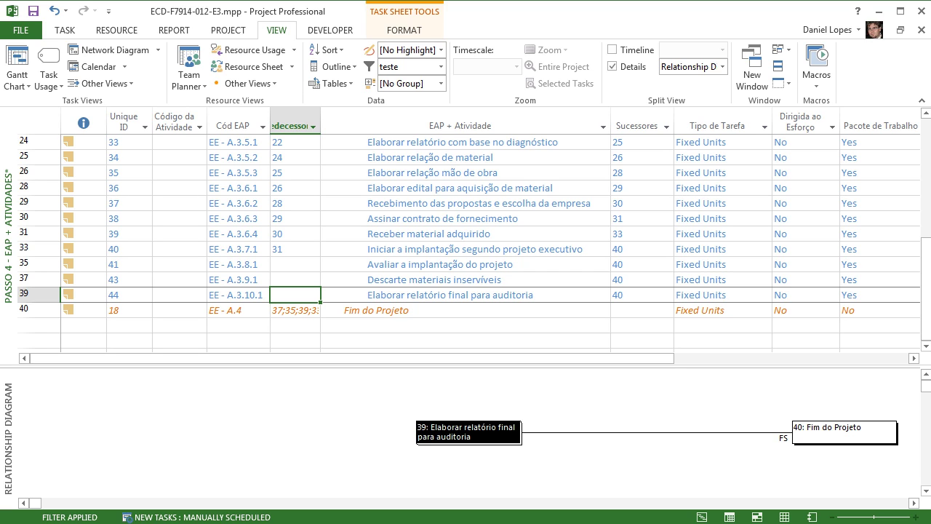
Examine the predecessor and successor links of tasks 31 and 33 against those of tasks 35, 37 and 39.
{"action": "key", "text": "Up"}
{"action": "key", "text": "Up"}
{"action": "key", "text": "Up"}
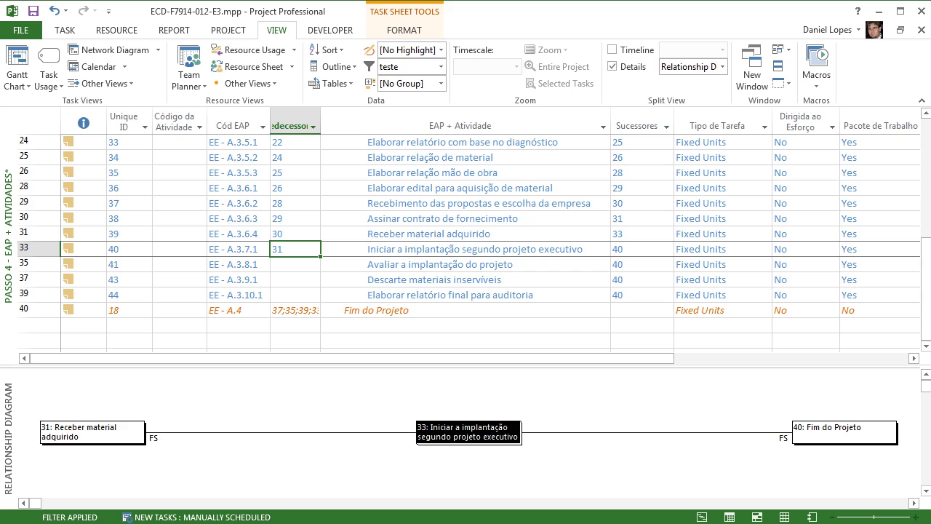
{"action": "key", "text": "Down"}
{"action": "key", "text": "Down"}
{"action": "key", "text": "Down"}
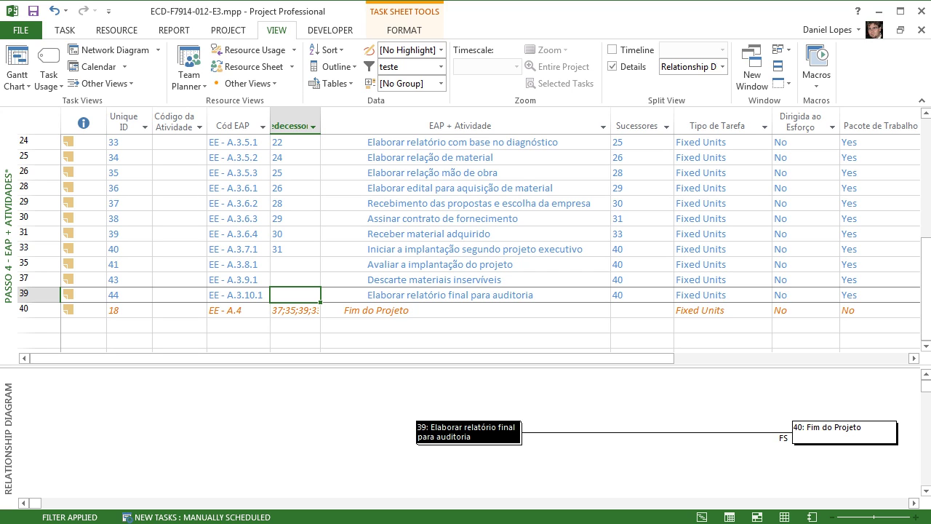
{"action": "key", "text": "Up"}
{"action": "key", "text": "Up"}
{"action": "key", "text": "Down"}
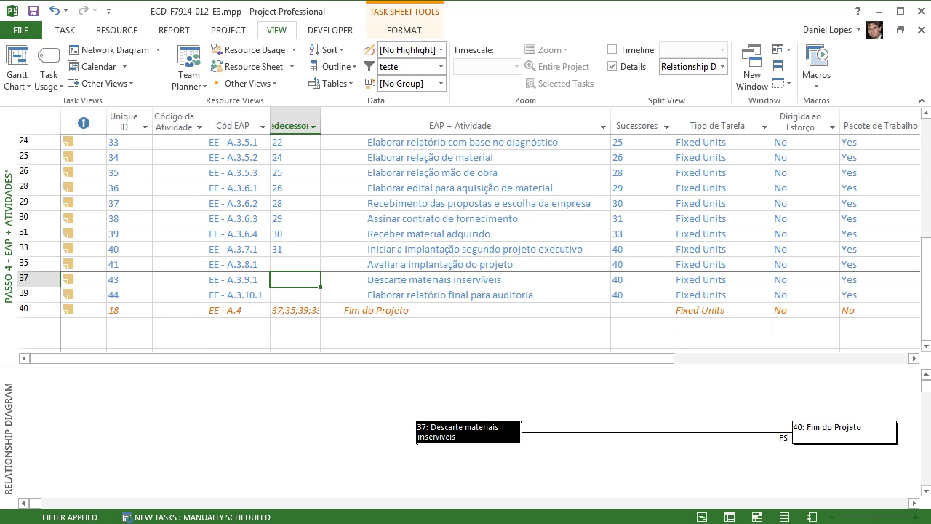
{"action": "key", "text": "Up"}
{"action": "key", "text": "Up"}
{"action": "key", "text": "Up"}
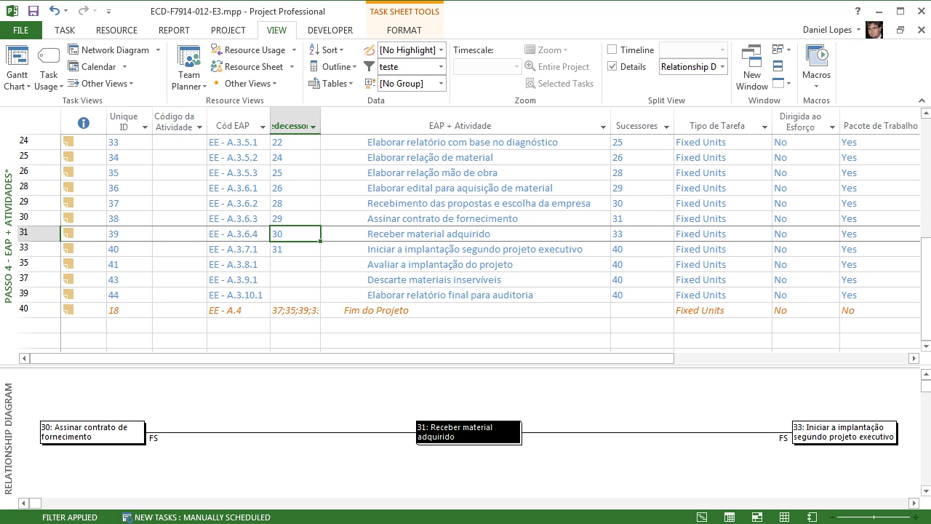
{"action": "key", "text": "Down"}
{"action": "key", "text": "Down"}
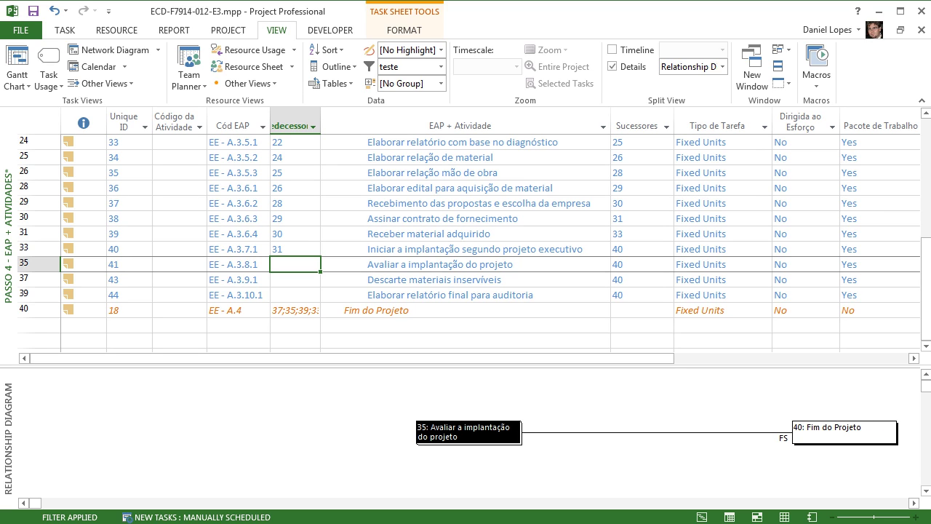
{"action": "type", "text": "31"}
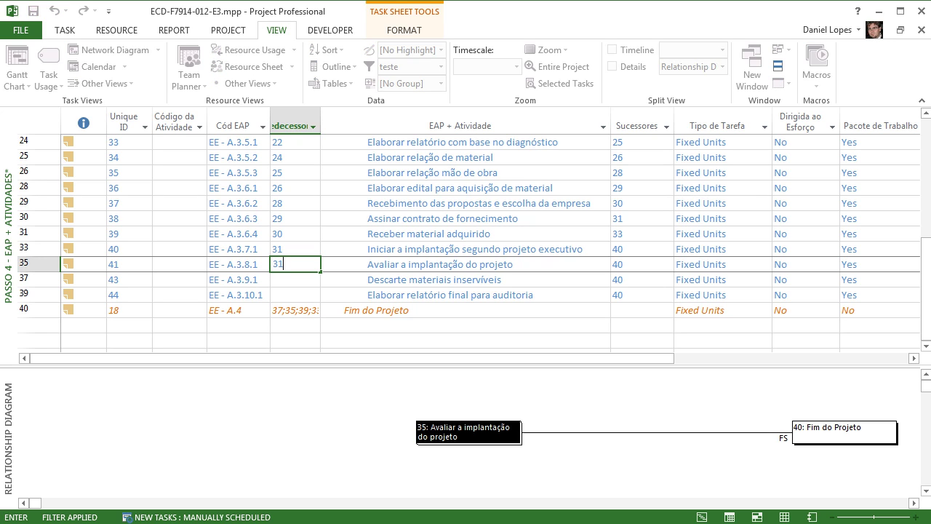
{"action": "key", "text": "BackSpace"}
{"action": "key", "text": "BackSpace"}
{"action": "key", "text": "Return"}
{"action": "key", "text": "Return"}
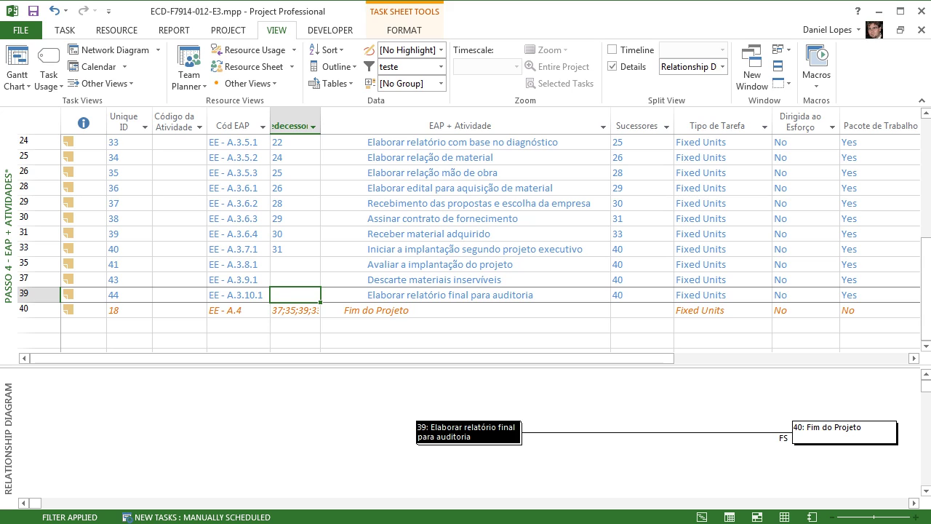
{"action": "type", "text": "31"}
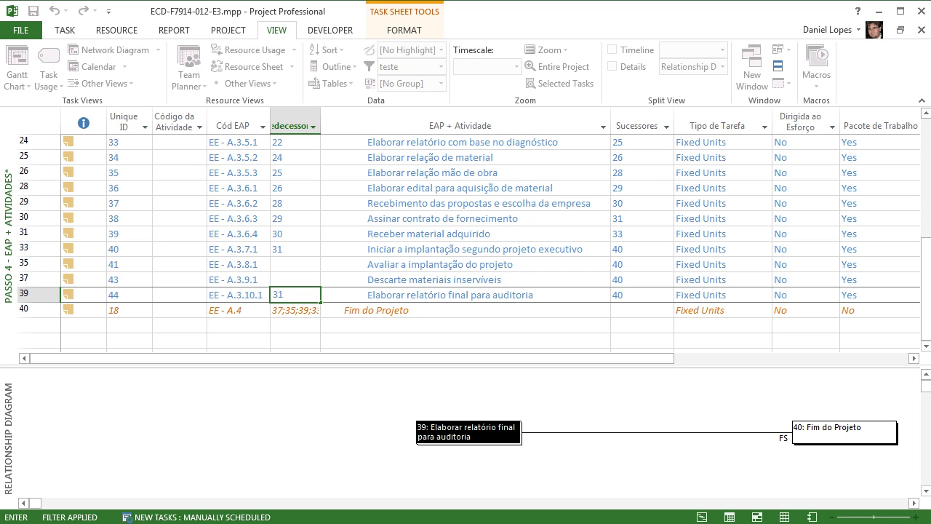
{"action": "key", "text": "BackSpace"}
{"action": "key", "text": "BackSpace"}
Enter 41FF as the predecessor of task 39, Elaborar relatório final para auditoria.
{"action": "type", "text": "43"}
{"action": "type", "text": "FF"}
{"action": "key", "text": "Return"}
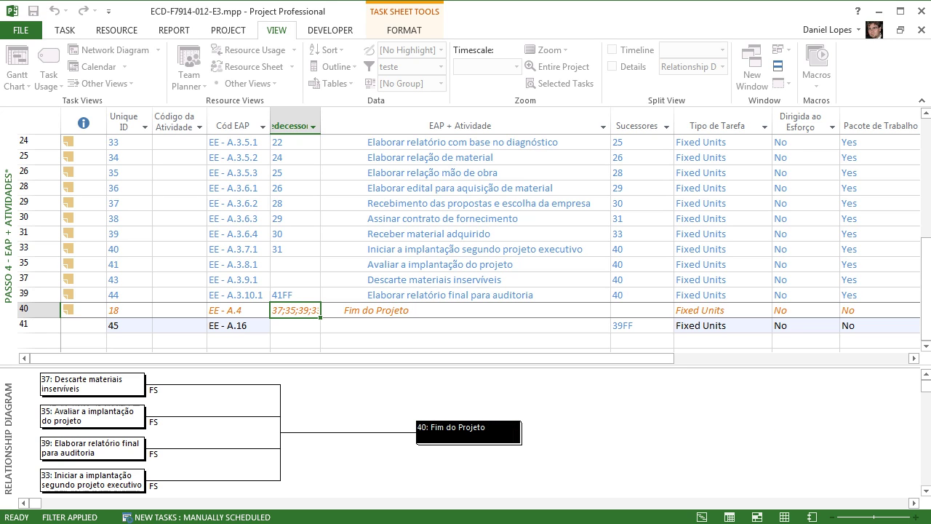
Change the predecessor of task 39, Elaborar relatório final para auditoria, to 37FF.
{"action": "left_click", "coordinate": [295, 295]}
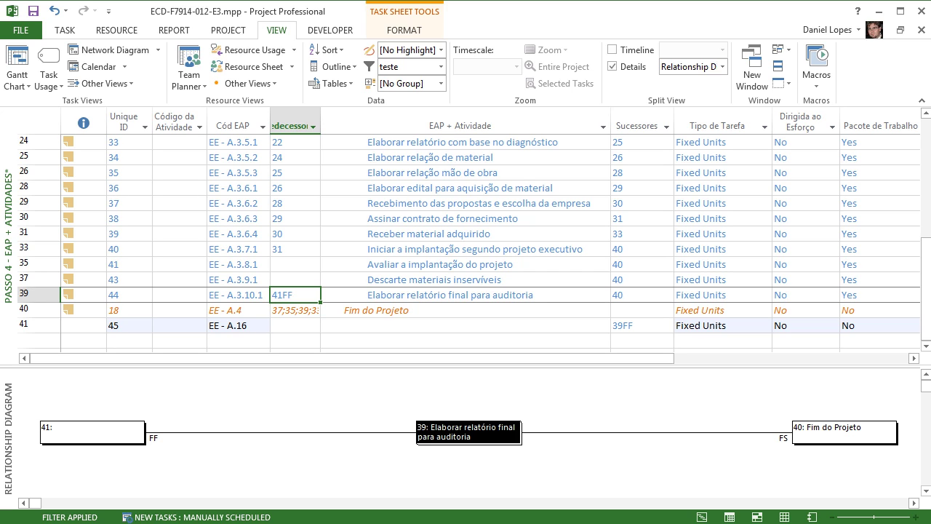
{"action": "type", "text": "4"}
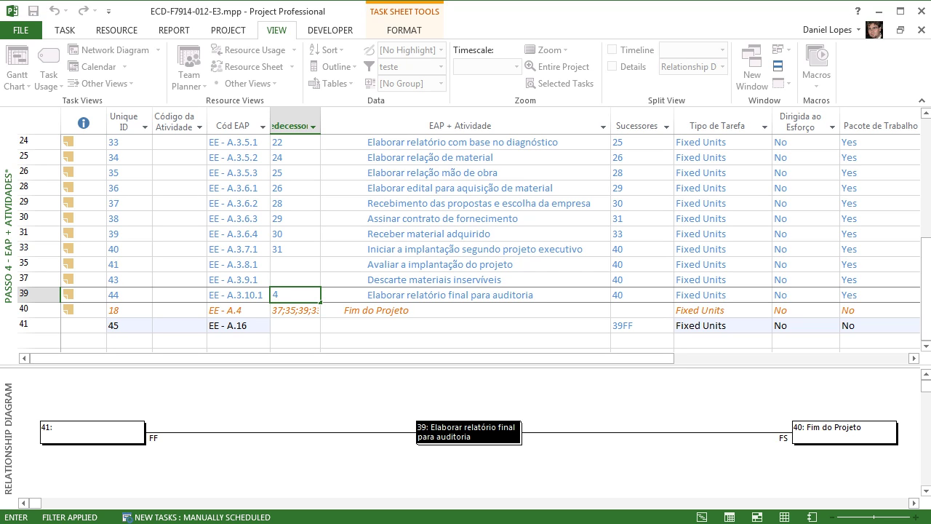
{"action": "key", "text": "BackSpace"}
{"action": "type", "text": "37FF"}
{"action": "key", "text": "Return"}
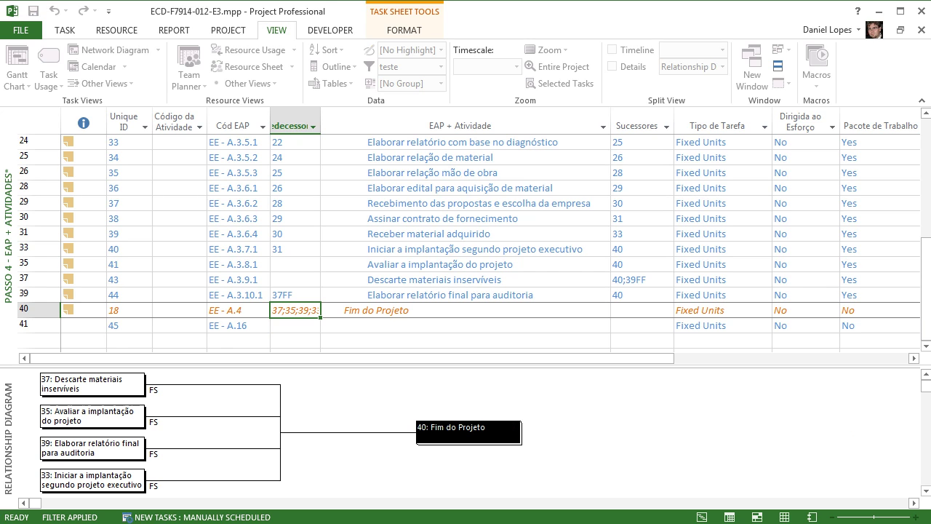
Examine the finish-to-finish link between tasks 37 and 39 in the Relationship Diagram from both tasks.
{"action": "left_click", "coordinate": [295, 295]}
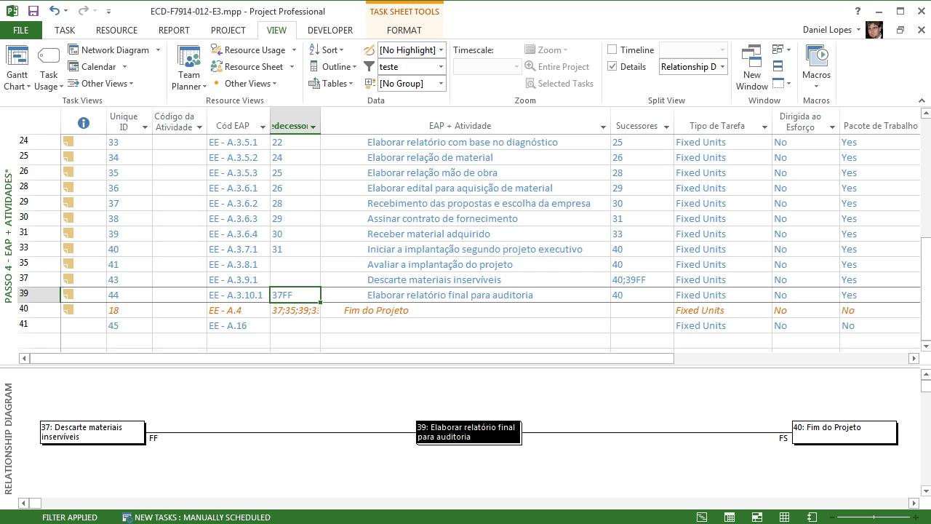
{"action": "left_click", "coordinate": [465, 280]}
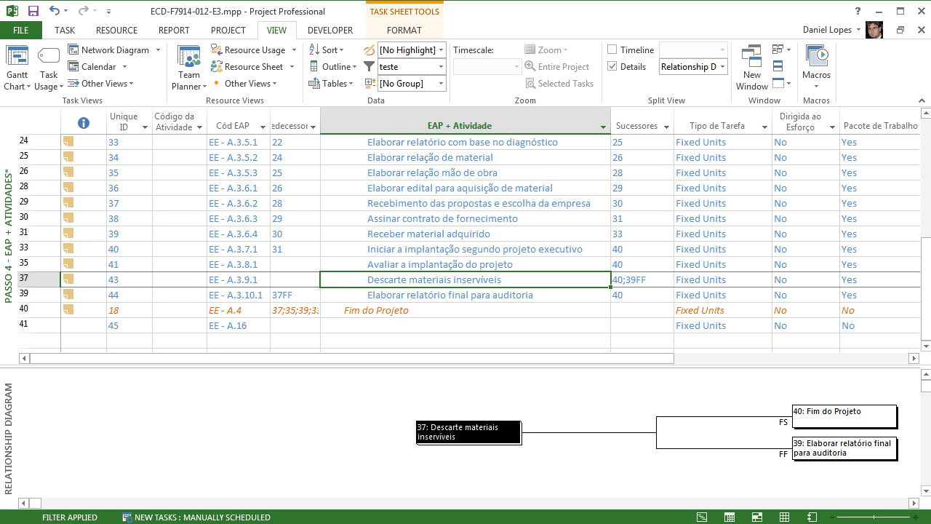
{"action": "left_click", "coordinate": [450, 294]}
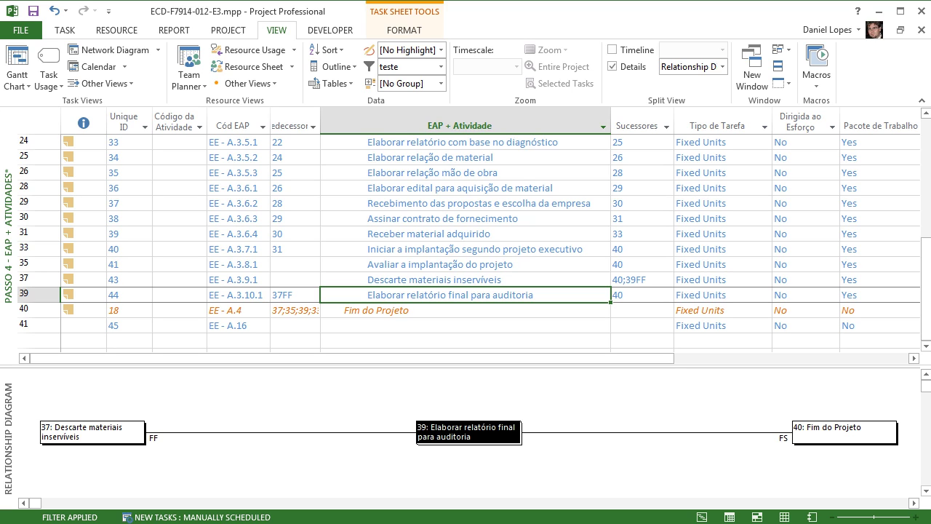
{"action": "key", "text": "Up"}
{"action": "key", "text": "Down"}
Clear the 37FF predecessor from task 39, Elaborar relatório final para auditoria.
{"action": "key", "text": "Left"}
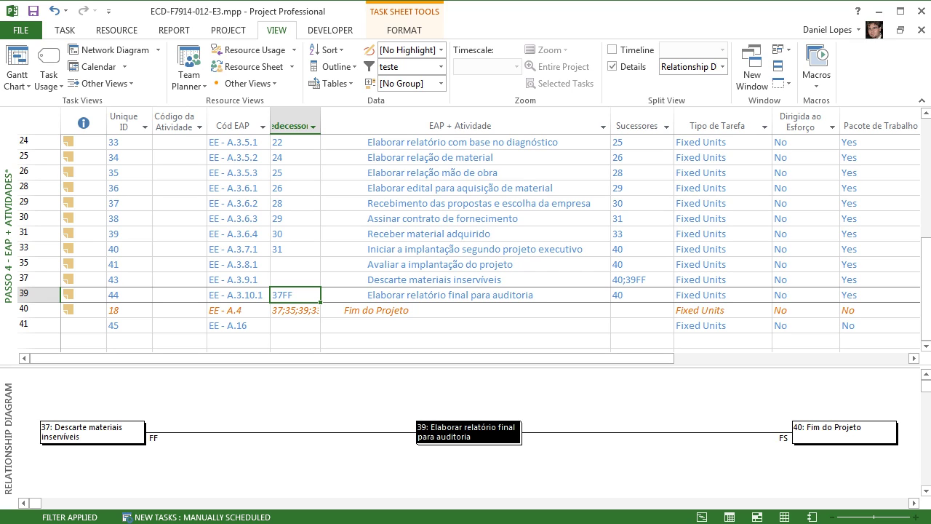
{"action": "key", "text": "Delete"}
{"action": "key", "text": "Up"}
{"action": "key", "text": "Up"}
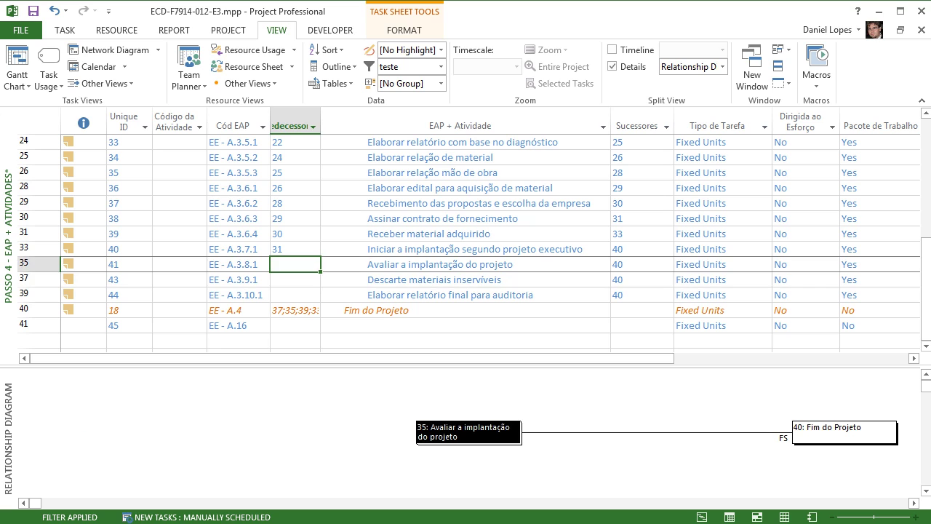
{"action": "key", "text": "Down"}
{"action": "key", "text": "Down"}
{"action": "key", "text": "Down"}
{"action": "key", "text": "Up"}
{"action": "key", "text": "Up"}
Replace the teste filter with the All Tasks filter.
{"action": "left_click", "coordinate": [441, 66]}
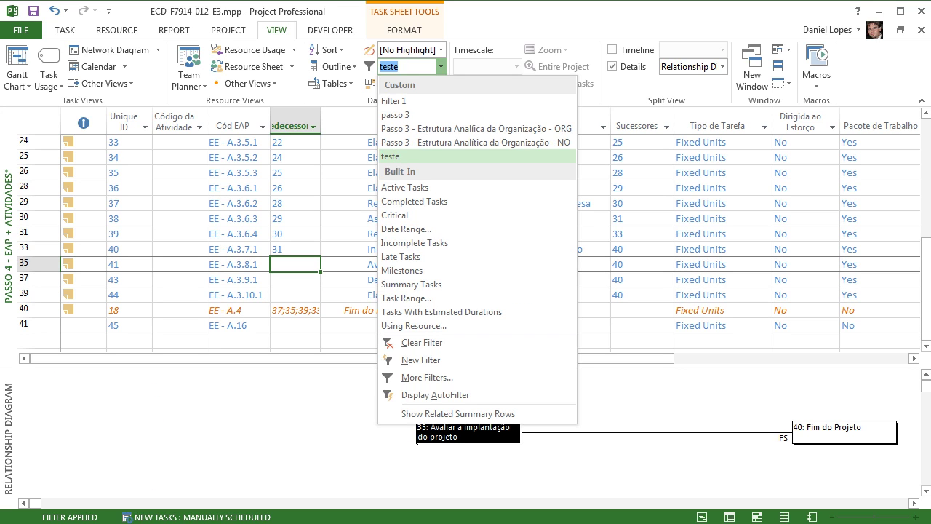
{"action": "left_click", "coordinate": [427, 377]}
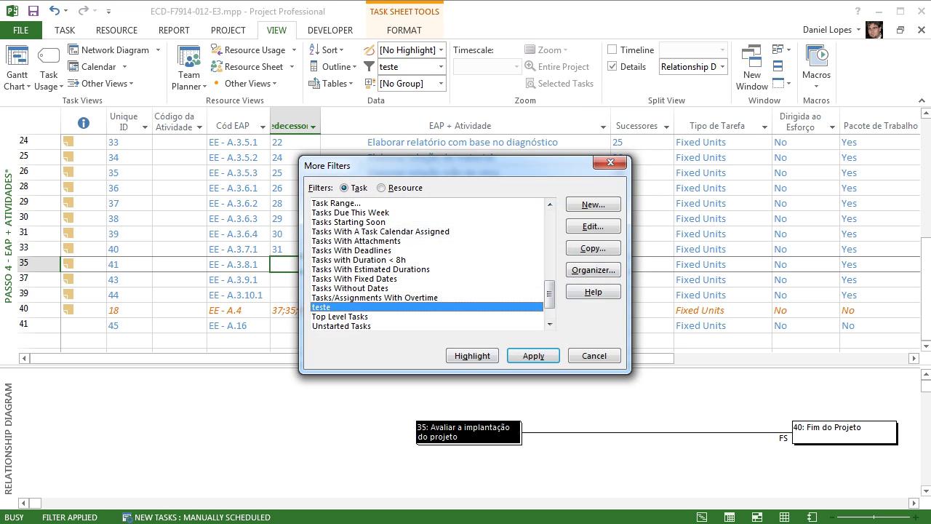
{"action": "scroll", "coordinate": [429, 263], "scroll_direction": "up", "scroll_amount": 10}
{"action": "left_click", "coordinate": [328, 203]}
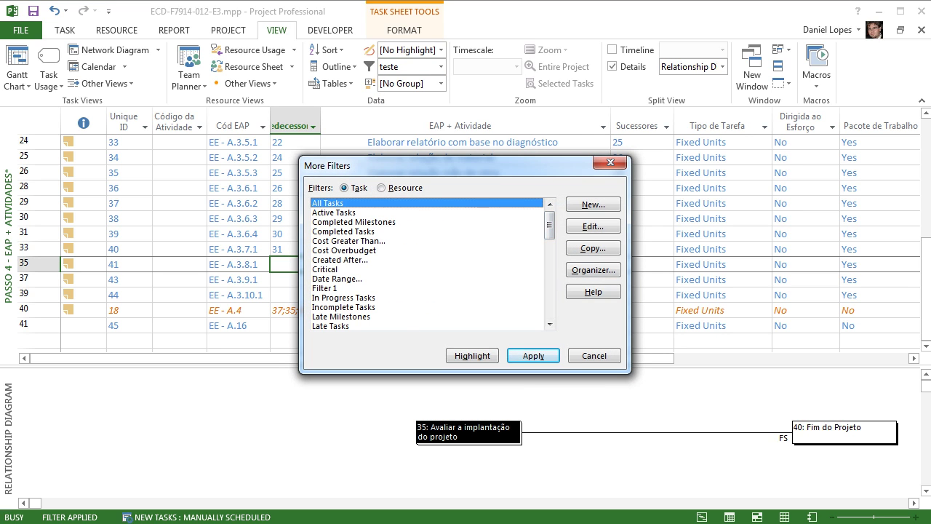
{"action": "left_click", "coordinate": [533, 356]}
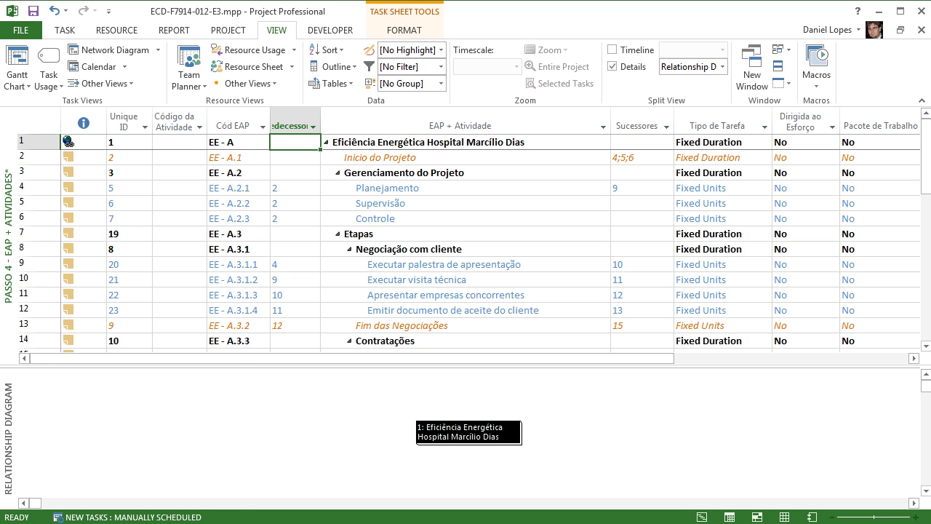
Show the Passo 5 - Apresentar a Rede de Atividades view and inspect the boxes of tasks 37 and 41.
{"action": "right_click", "coordinate": [9, 262]}
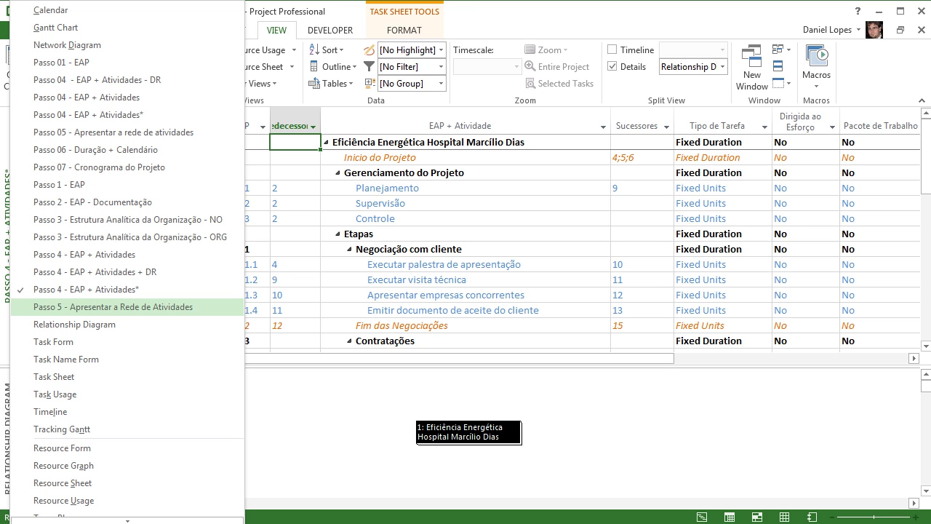
{"action": "left_click", "coordinate": [113, 306]}
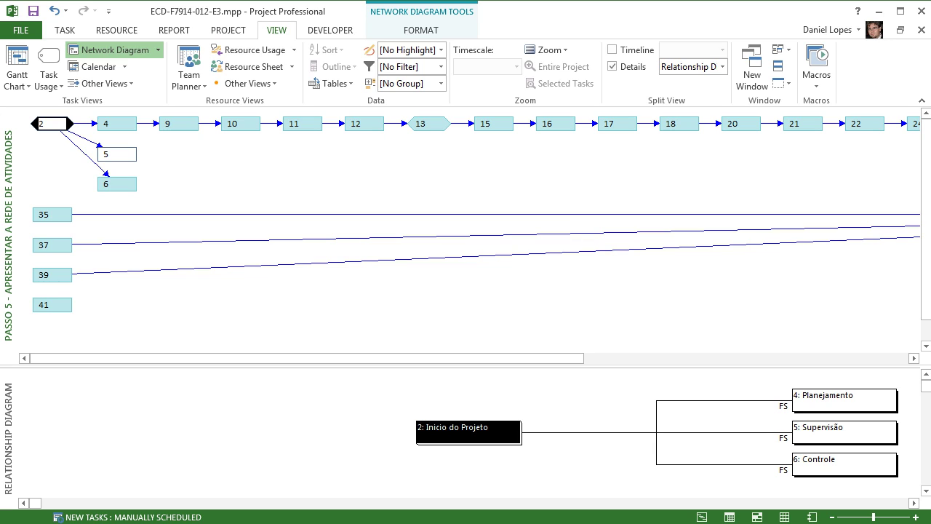
{"action": "mouse_move", "coordinate": [52, 305]}
{"action": "mouse_move", "coordinate": [306, 358]}
{"action": "left_mouse_down"}
{"action": "mouse_move", "coordinate": [631, 358]}
{"action": "mouse_move", "coordinate": [306, 358]}
{"action": "left_mouse_up"}
{"action": "mouse_move", "coordinate": [53, 244]}
{"action": "mouse_move", "coordinate": [52, 304]}
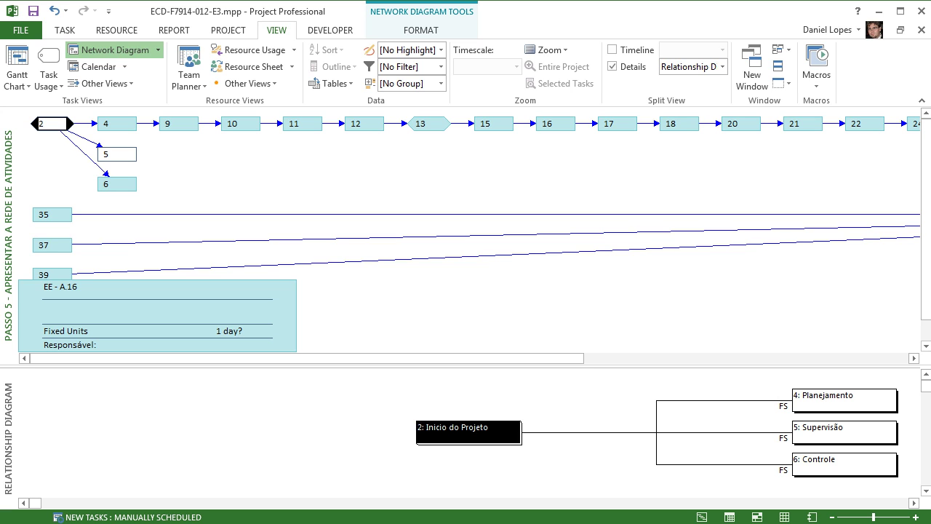
Return to the Passo 4 - EAP + Atividades* view and enlarge the task sheet above the Relationship Diagram.
{"action": "left_click", "coordinate": [158, 49]}
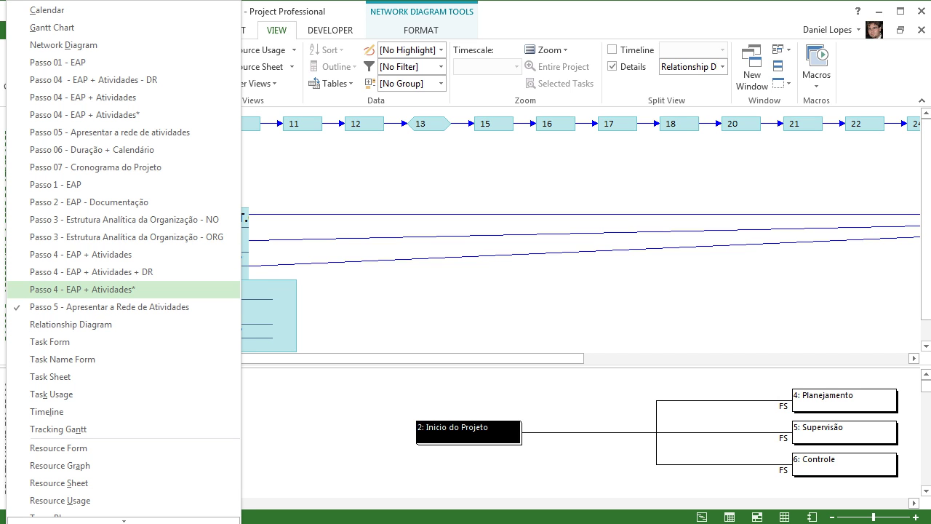
{"action": "key", "text": "Up"}
{"action": "left_click", "coordinate": [83, 290]}
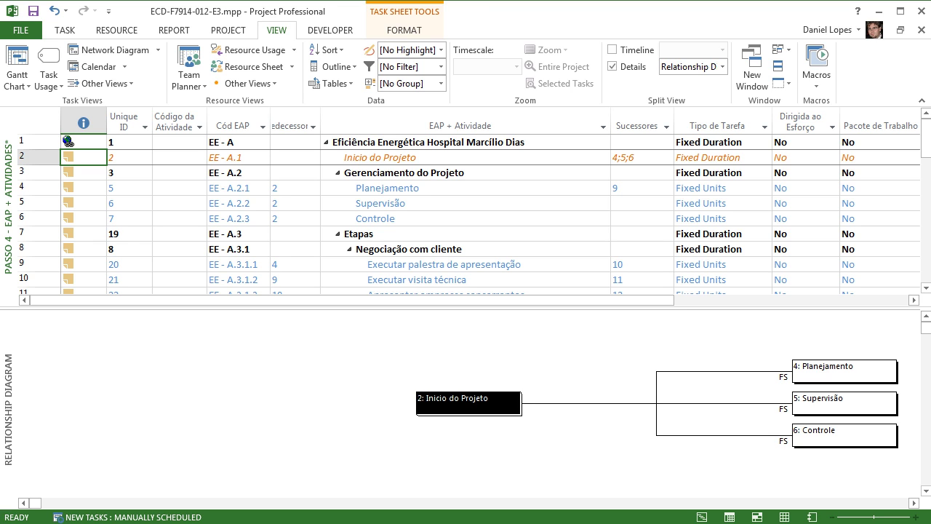
{"action": "left_click_drag", "start_coordinate": [465, 307], "coordinate": [465, 385]}
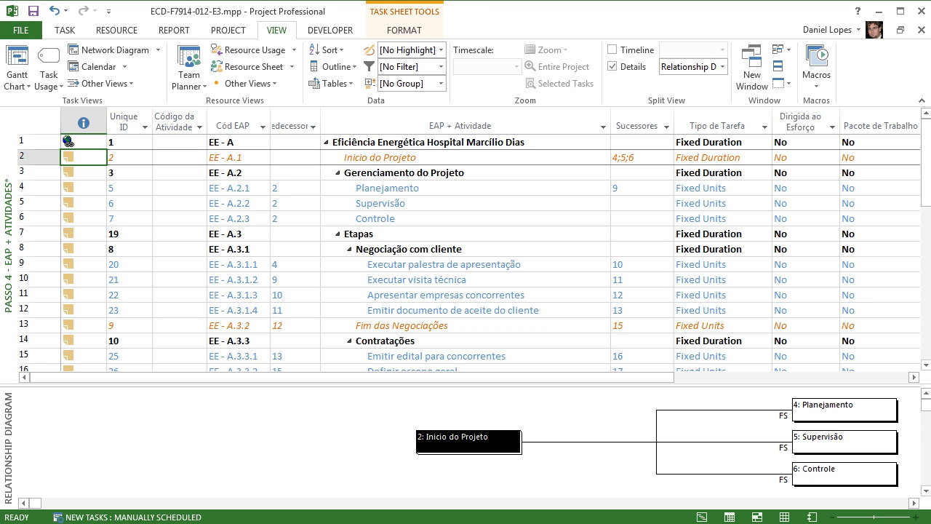
Review the unfiltered task sheet from task 9 to the unnamed task 41, checking the links of task 15.
{"action": "scroll", "coordinate": [465, 247], "scroll_direction": "down", "scroll_amount": 3}
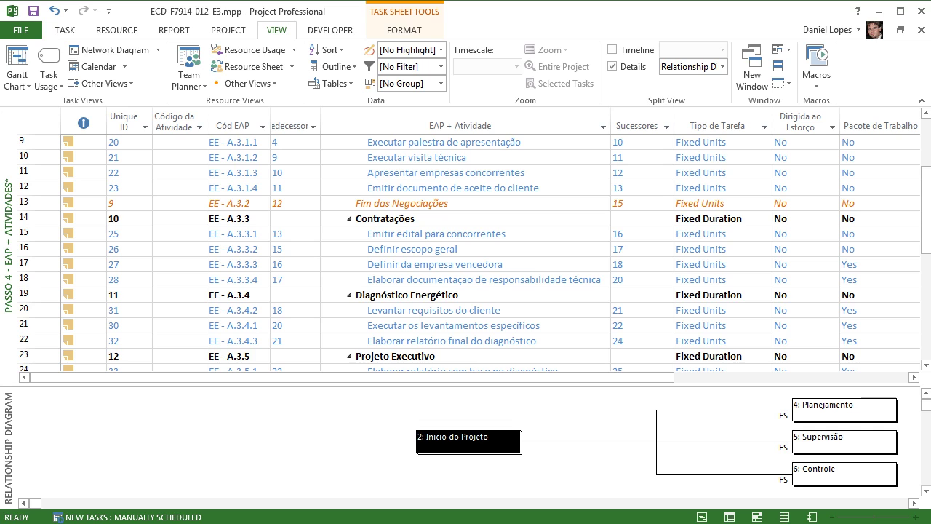
{"action": "left_click", "coordinate": [466, 234]}
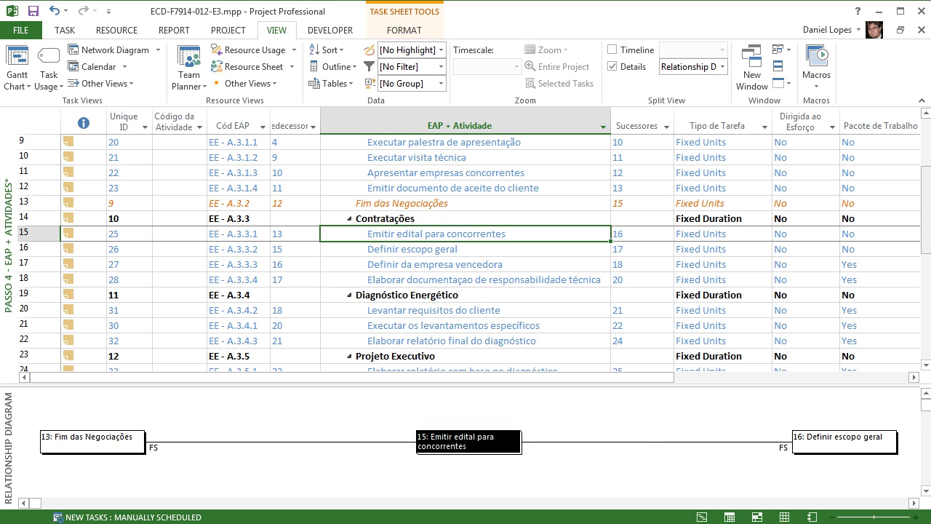
{"action": "scroll", "coordinate": [466, 252], "scroll_direction": "down", "scroll_amount": 3}
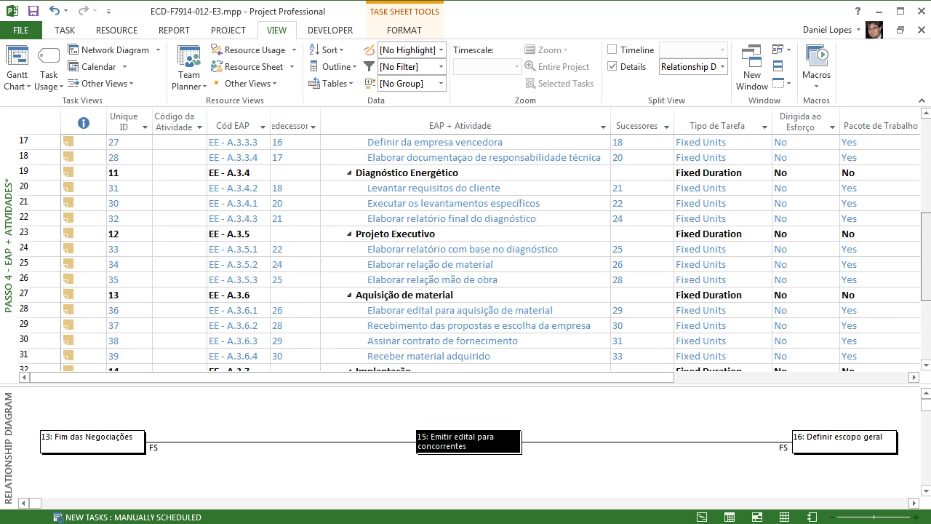
{"action": "scroll", "coordinate": [465, 252], "scroll_direction": "down", "scroll_amount": 4}
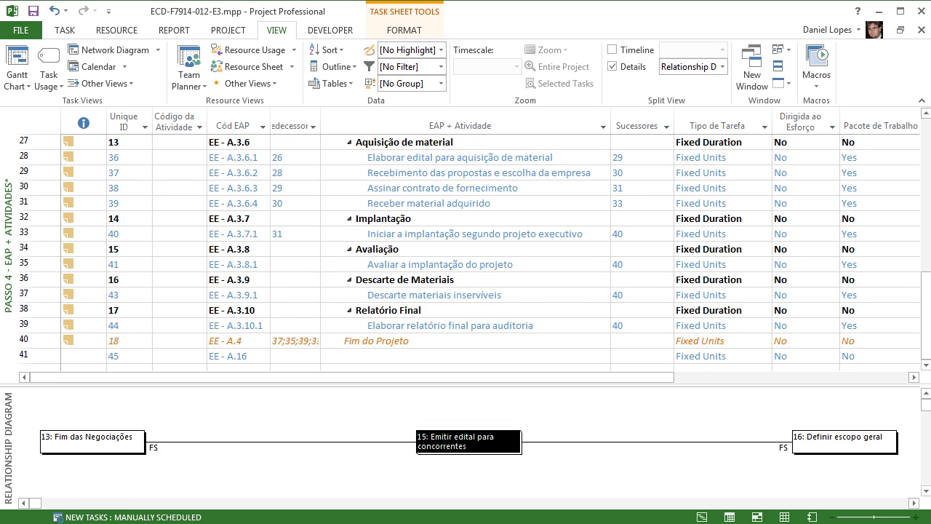
Check the links of task 29 in the task sheet and show the Passo 5 - Apresentar a Rede de Atividades view.
{"action": "left_click", "coordinate": [466, 174]}
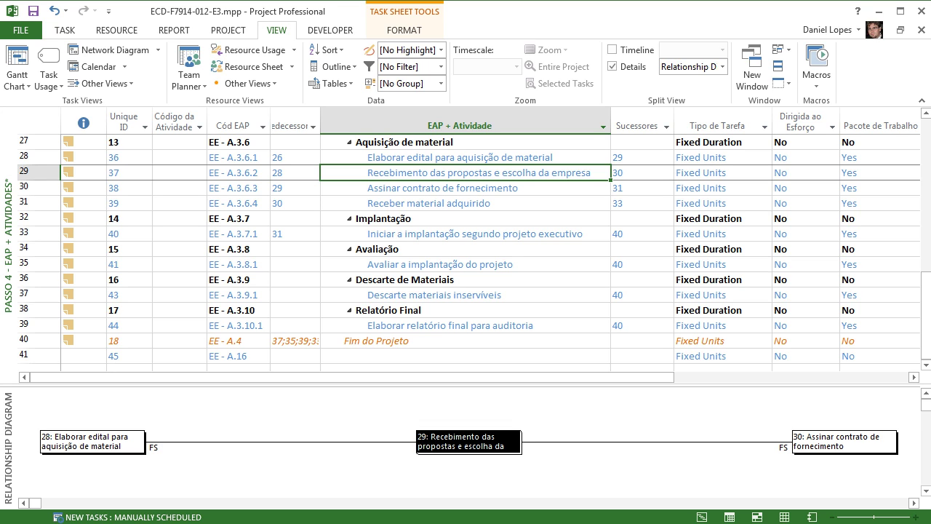
{"action": "left_click_drag", "start_coordinate": [926, 315], "coordinate": [926, 192]}
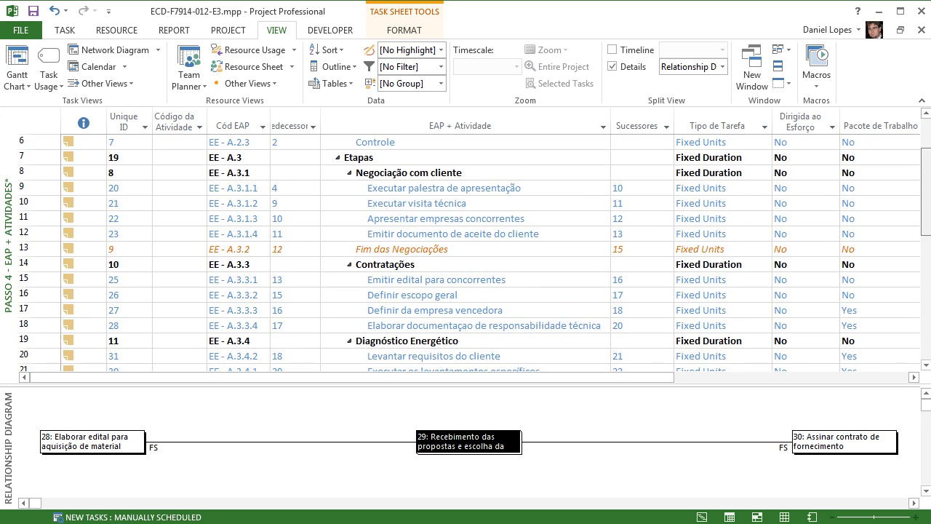
{"action": "scroll", "coordinate": [473, 252], "scroll_direction": "down", "scroll_amount": 7}
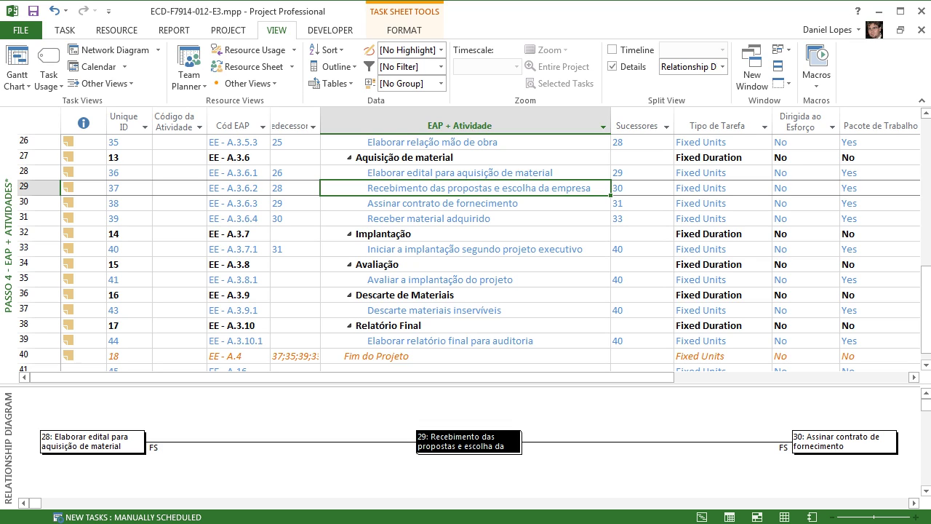
{"action": "right_click", "coordinate": [8, 240]}
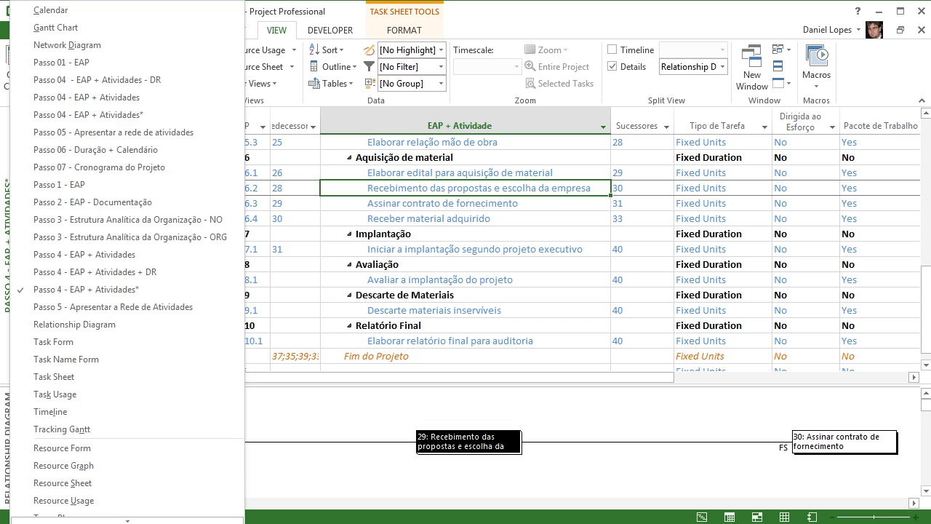
{"action": "left_click", "coordinate": [95, 307]}
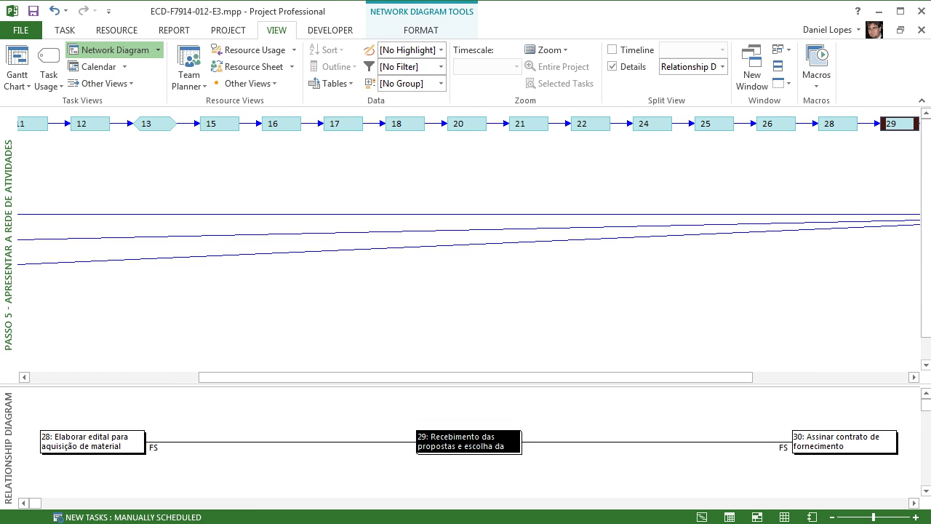
Inspect the Marcos - Passo 5 and Atividades - Passo 5 data templates behind the box styles, including the cell definition of Atividades - Passo 5.
{"action": "right_click", "coordinate": [412, 165]}
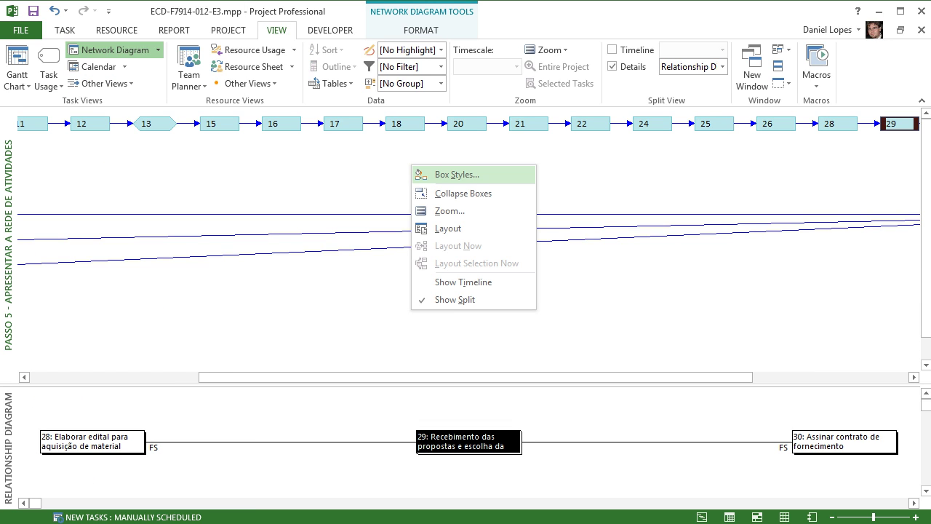
{"action": "left_click", "coordinate": [457, 175]}
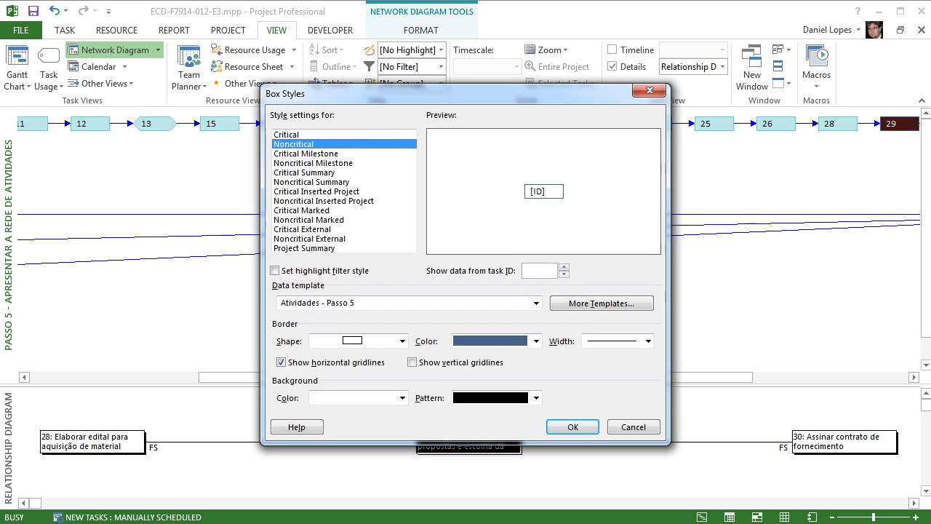
{"action": "left_click", "coordinate": [601, 302]}
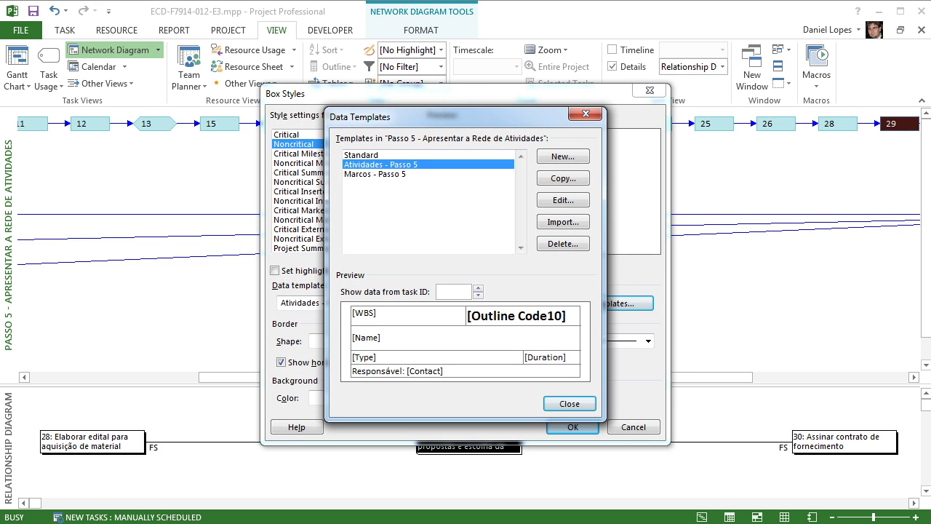
{"action": "left_click", "coordinate": [375, 174]}
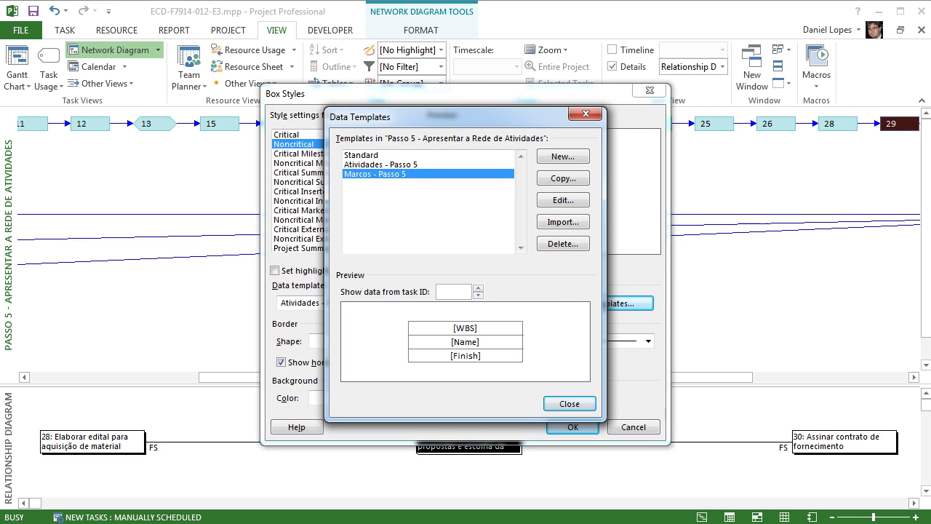
{"action": "left_click", "coordinate": [381, 164]}
{"action": "left_click", "coordinate": [563, 200]}
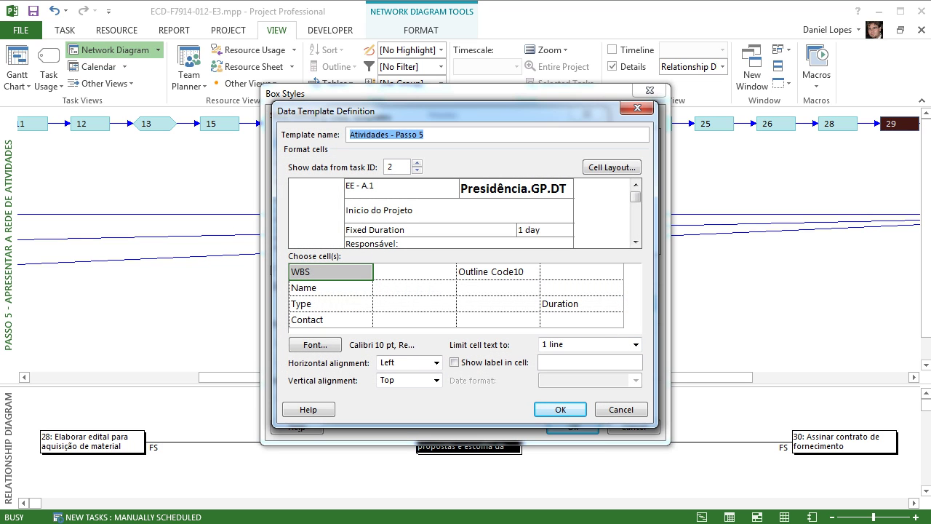
{"action": "left_click", "coordinate": [560, 410]}
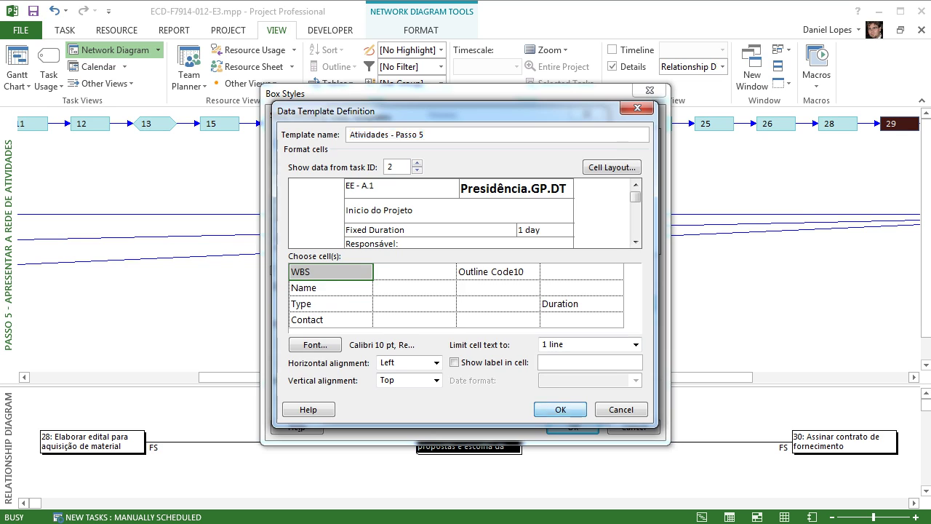
{"action": "left_click", "coordinate": [375, 174]}
{"action": "left_click", "coordinate": [570, 404]}
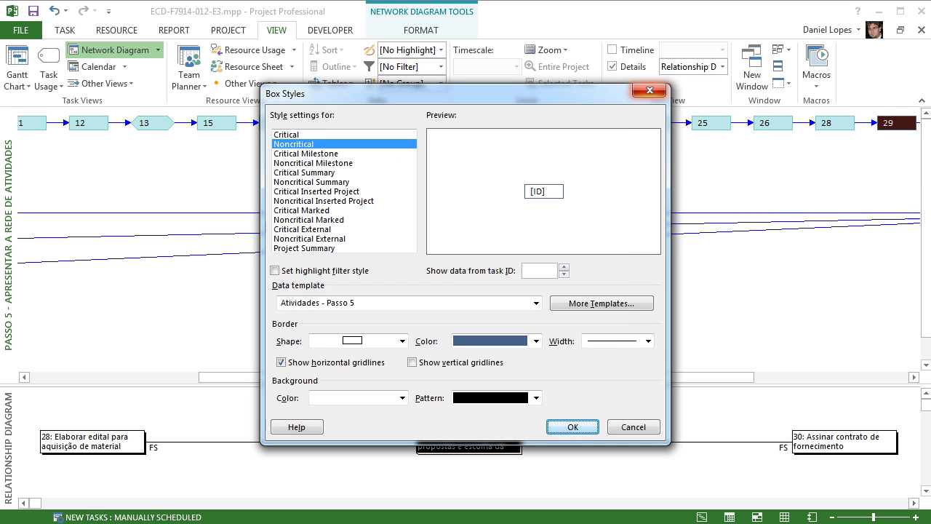
{"action": "left_click", "coordinate": [649, 90]}
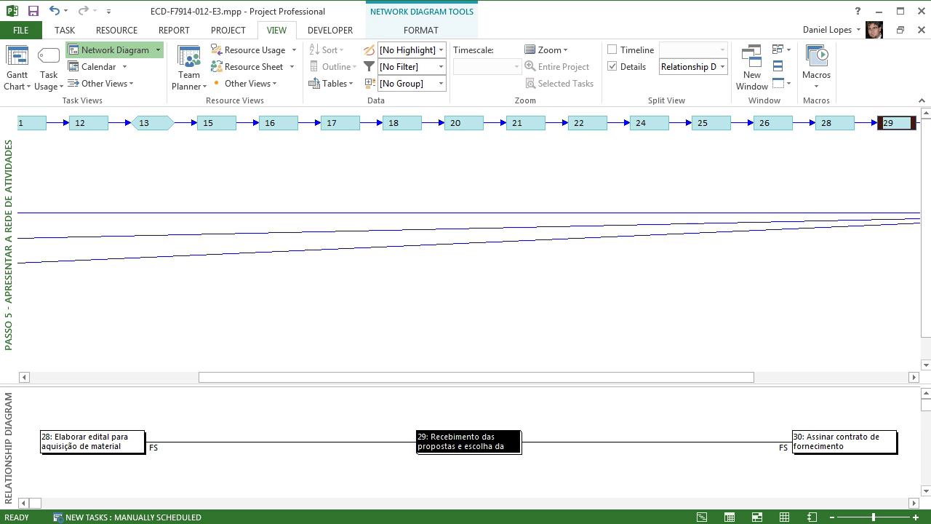
Examine the network diagram's layout settings for box arrangement, link style and hidden fields.
{"action": "right_click", "coordinate": [521, 187]}
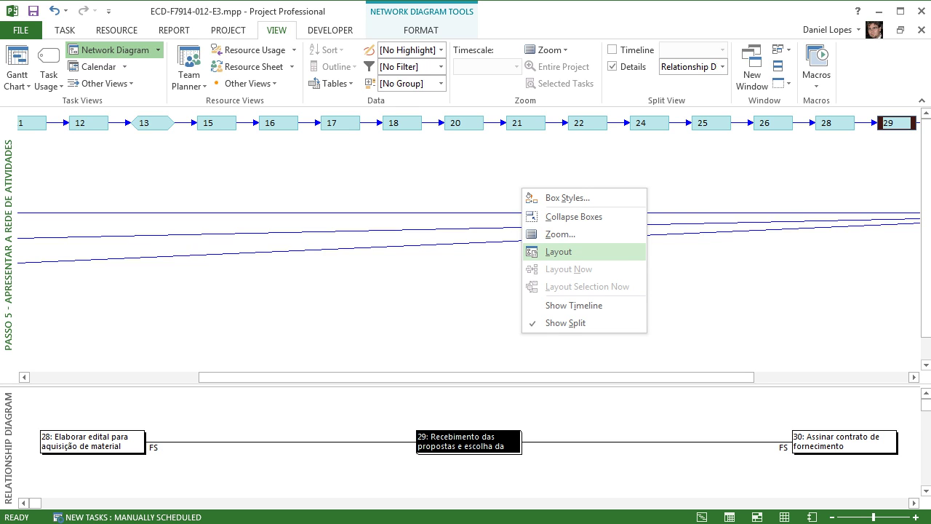
{"action": "left_click", "coordinate": [559, 252]}
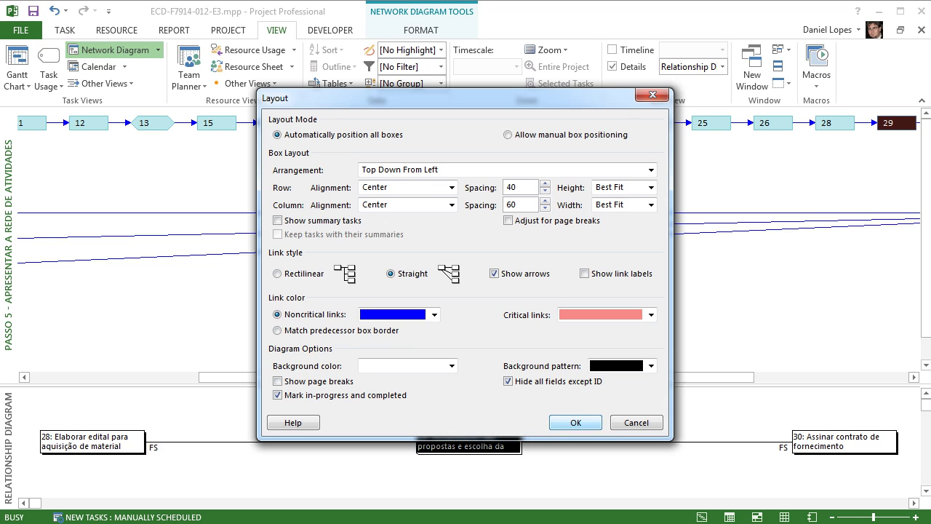
{"action": "key", "text": "Return"}
Expand the network boxes to show their full task details and collapse them back to IDs only.
{"action": "right_click", "coordinate": [440, 170]}
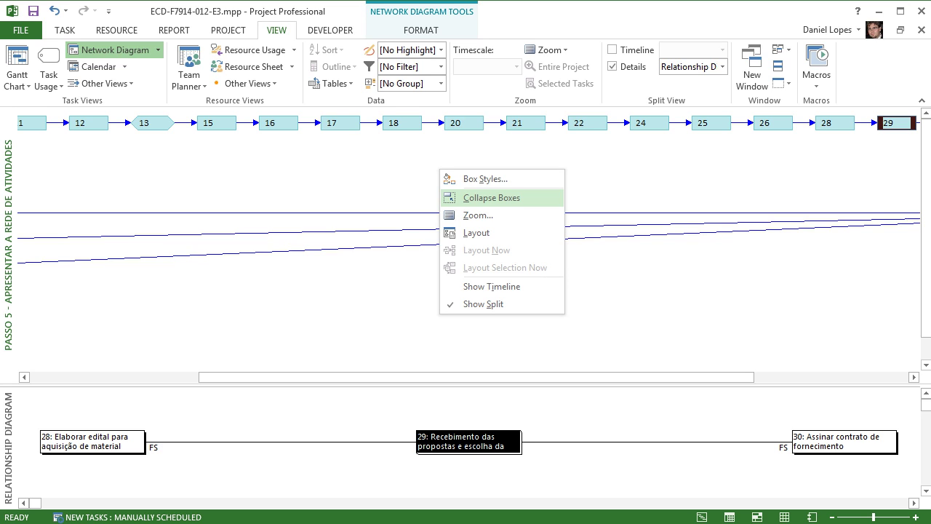
{"action": "left_click", "coordinate": [491, 197]}
{"action": "right_click", "coordinate": [471, 232]}
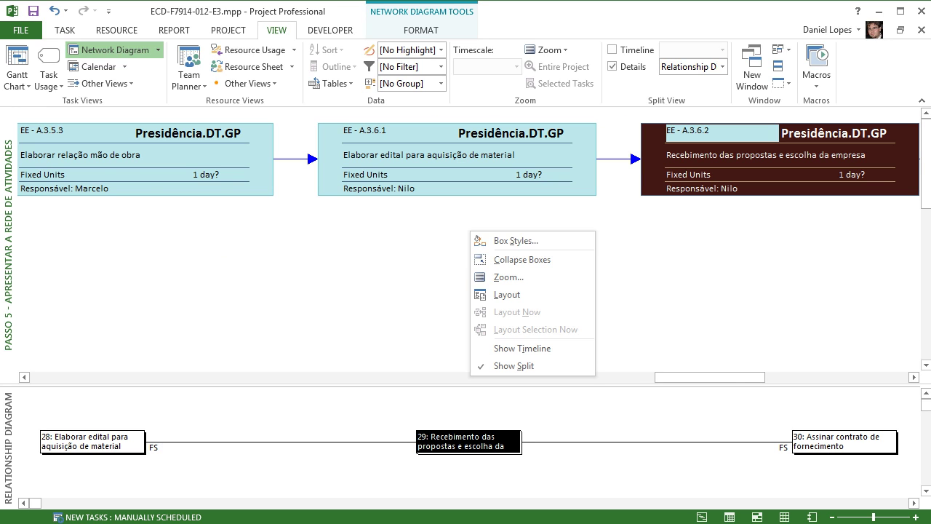
{"action": "left_click", "coordinate": [522, 260]}
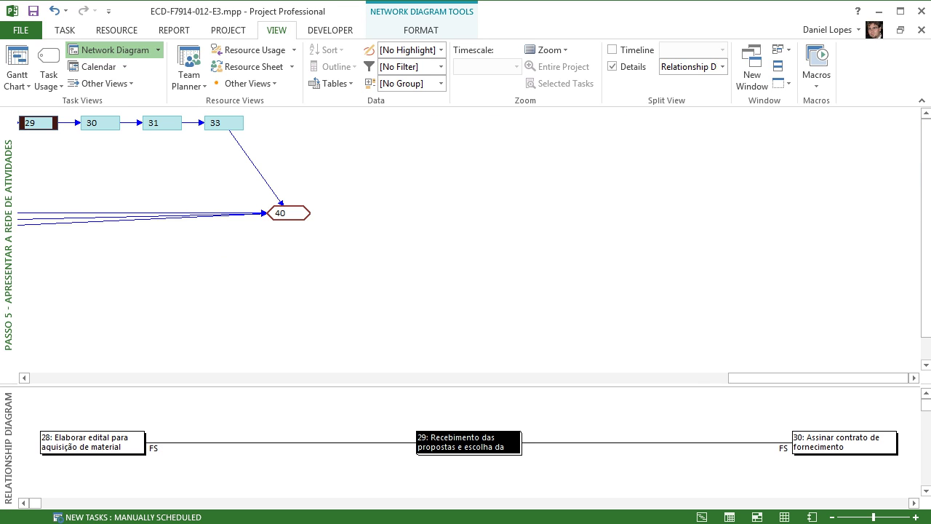
Remove the Relationship Diagram split so the activity network fills the window, showing it from task 2.
{"action": "double_click", "coordinate": [521, 385]}
{"action": "left_click_drag", "start_coordinate": [818, 503], "coordinate": [116, 503]}
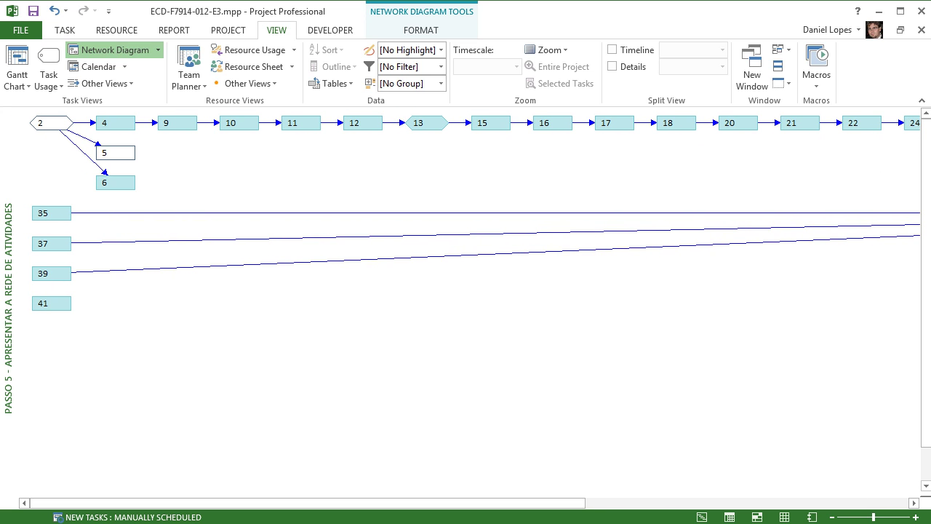